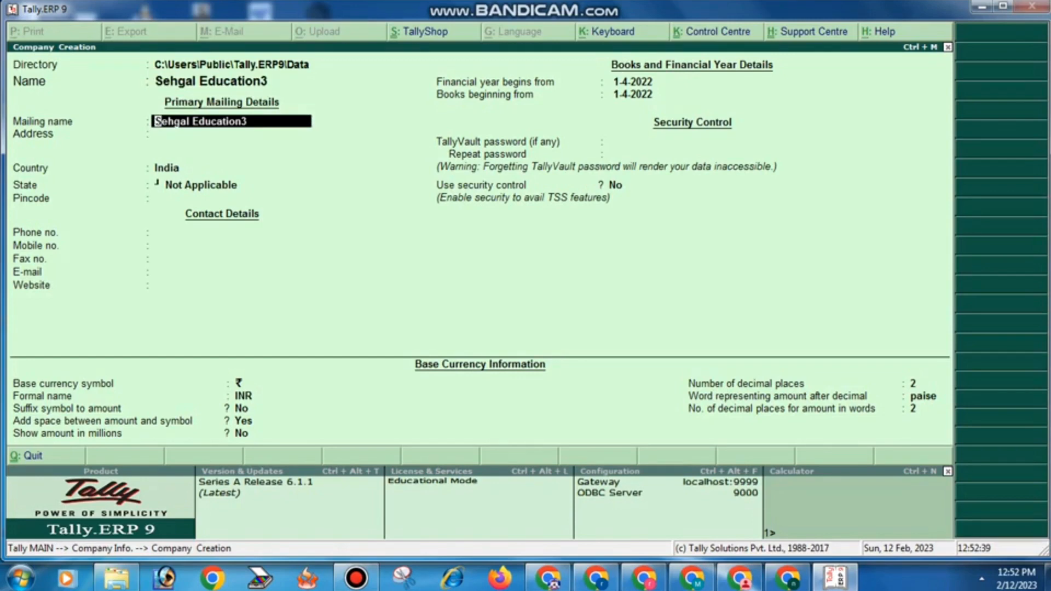
Keep the company's mailing name, enter its address and pincode, and choose Uttar Pradesh as the state.
key("Return")
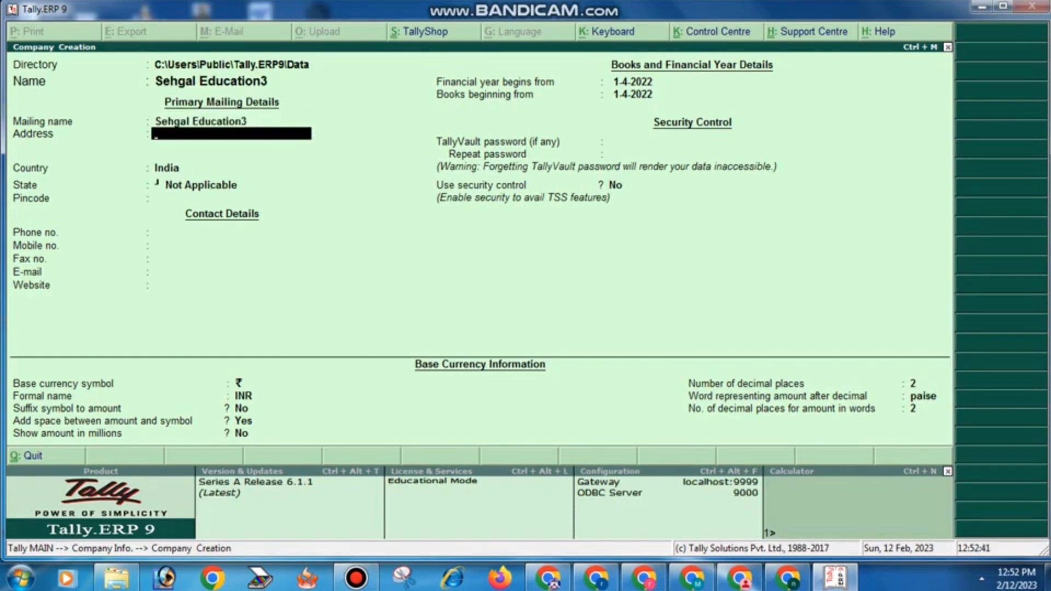
type("Holigate Mathura")
key("Return")
key("Return")
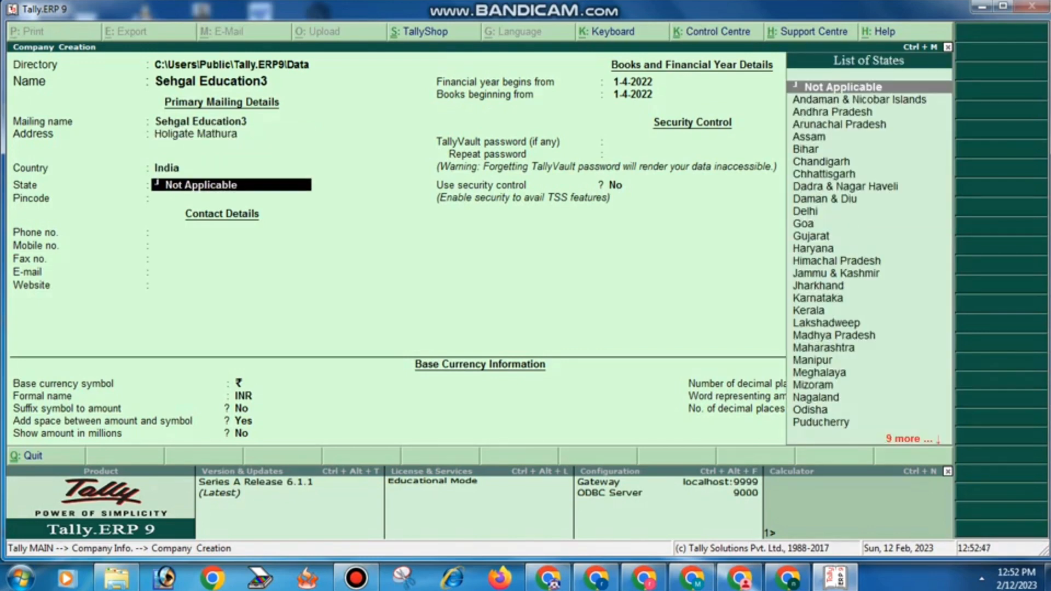
type("Ut")
key("Down")
key("Down")
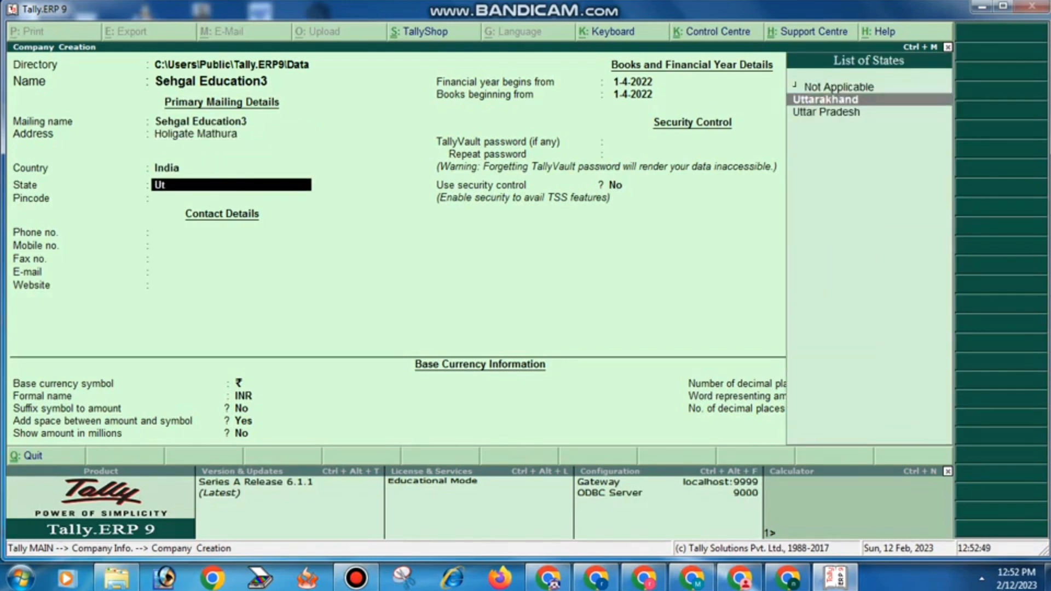
key("Return")
type("281001")
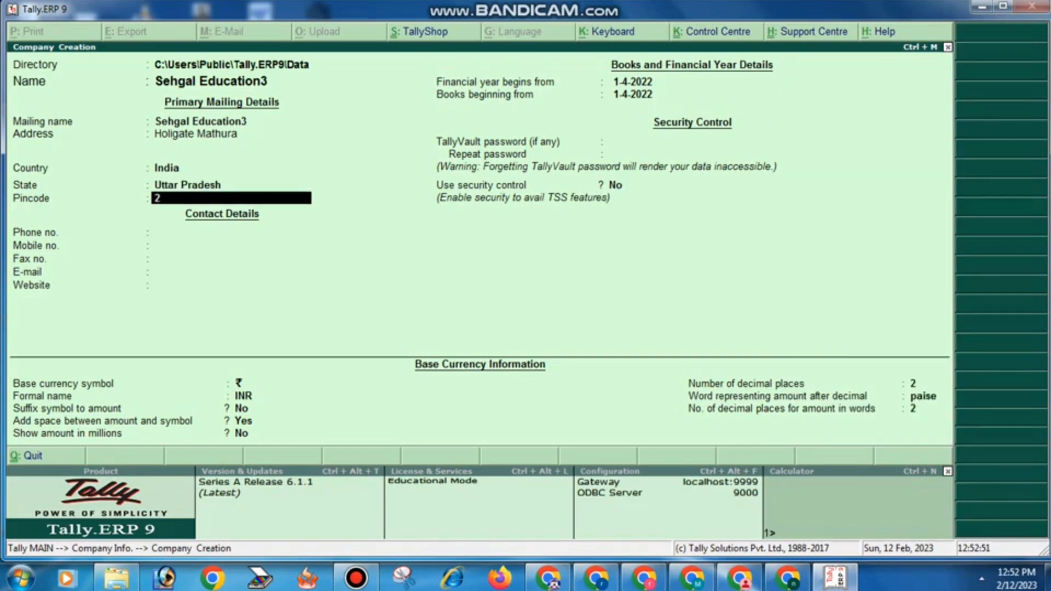
key("Return")
Enter the company's mobile number, leaving the phone, fax, e-mail and website details blank.
key("Return")
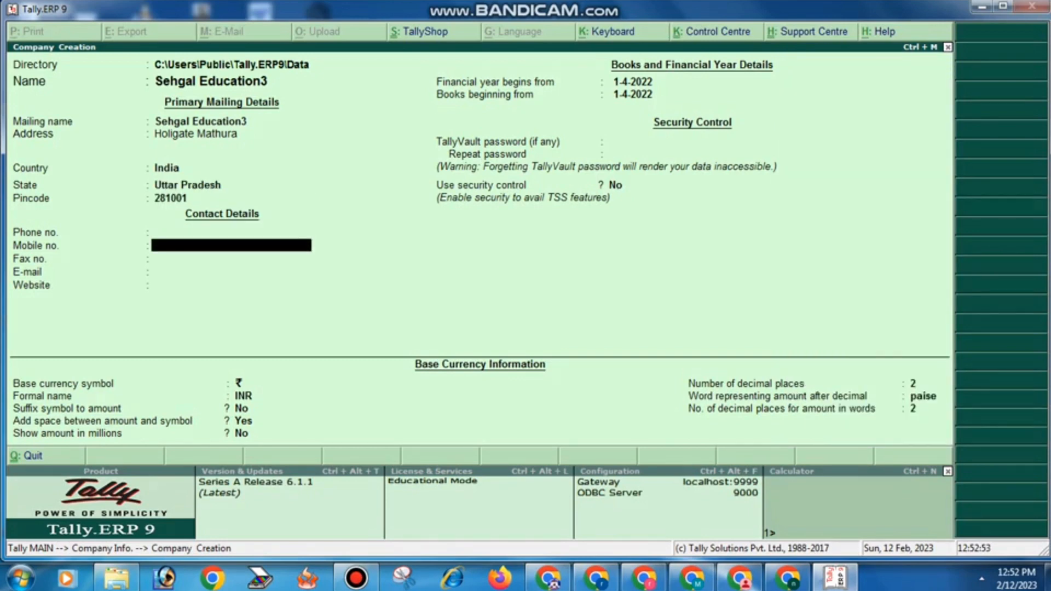
type("999")
key("Return")
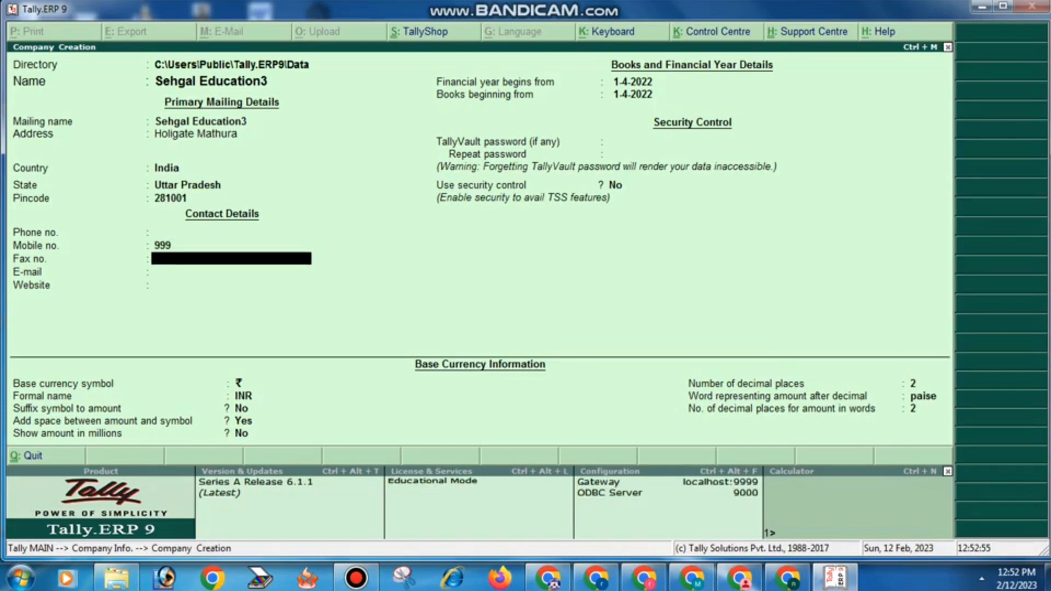
key("Return")
key("Return")
key("Return")
Set both the financial year start and the books beginning date to 1-4-2023.
key("BackSpace")
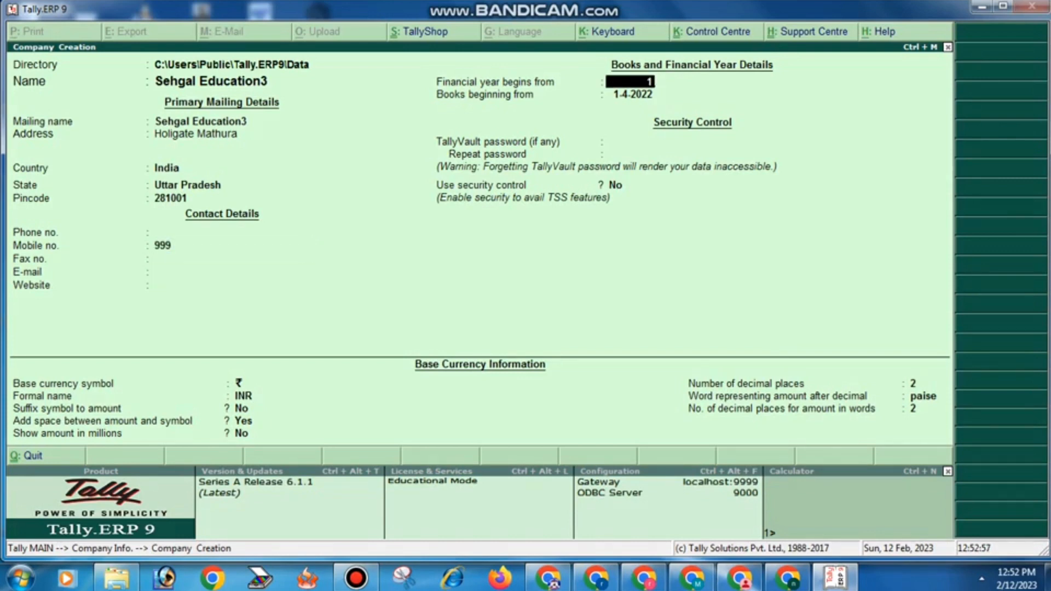
type("1-4-2023")
key("Return")
key("BackSpace")
type("1-4-2")
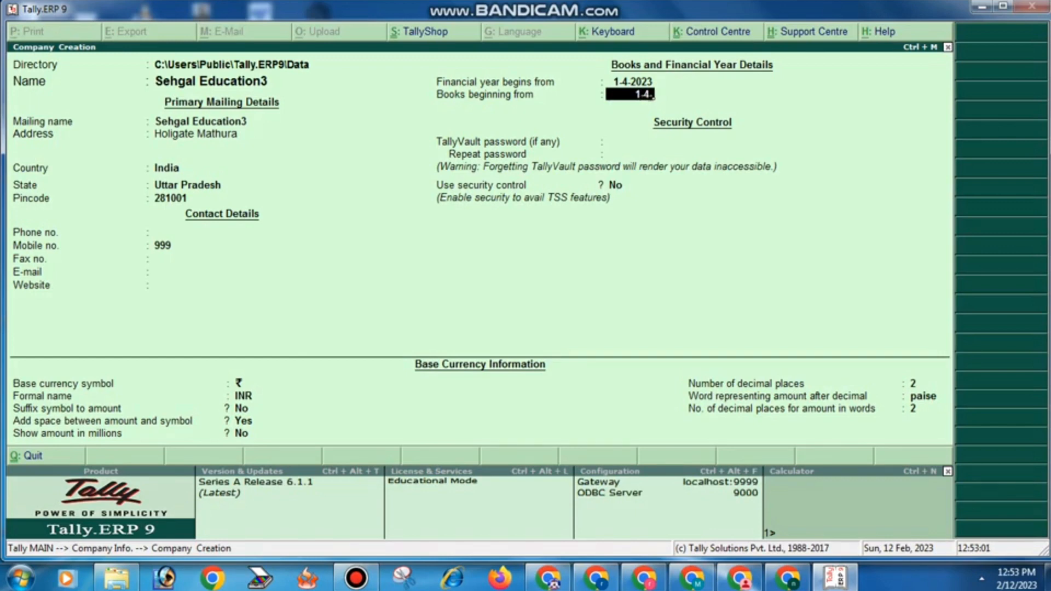
type("023")
key("Return")
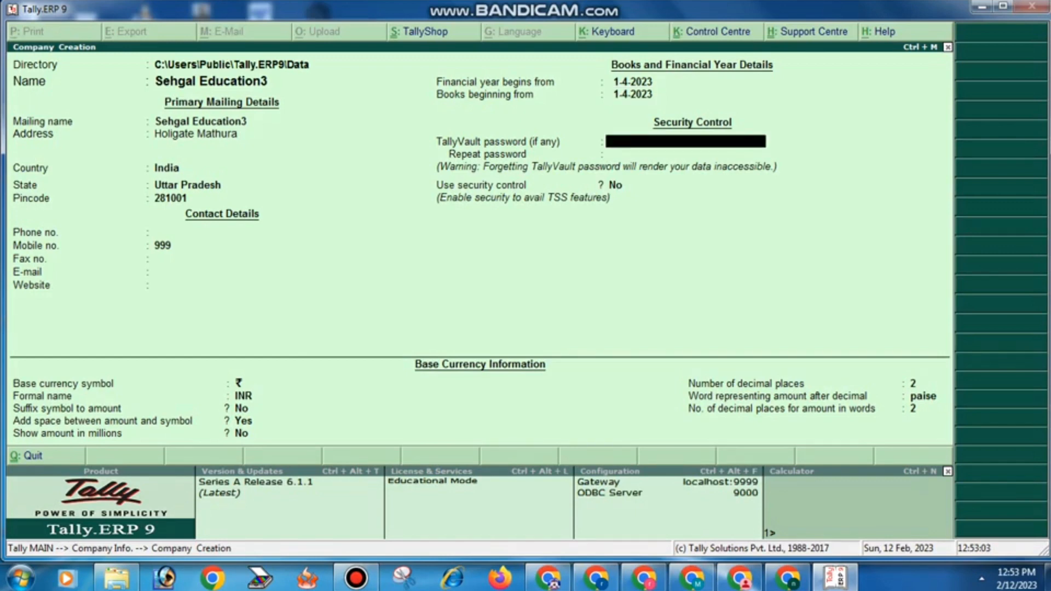
Leave the vault password blank and security control off, keep the default base currency settings, and save the company.
key("Return")
key("Return")
key("Return")
key("Return")
key("Return")
key("Return")
key("Return")
key("Return")
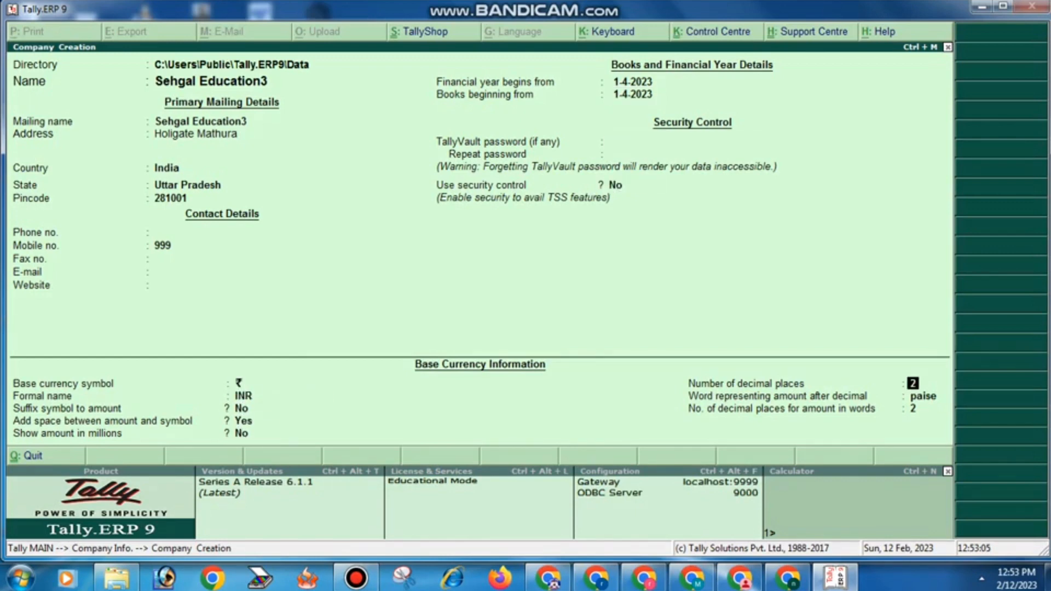
key("Return")
key("Return")
key("Return")
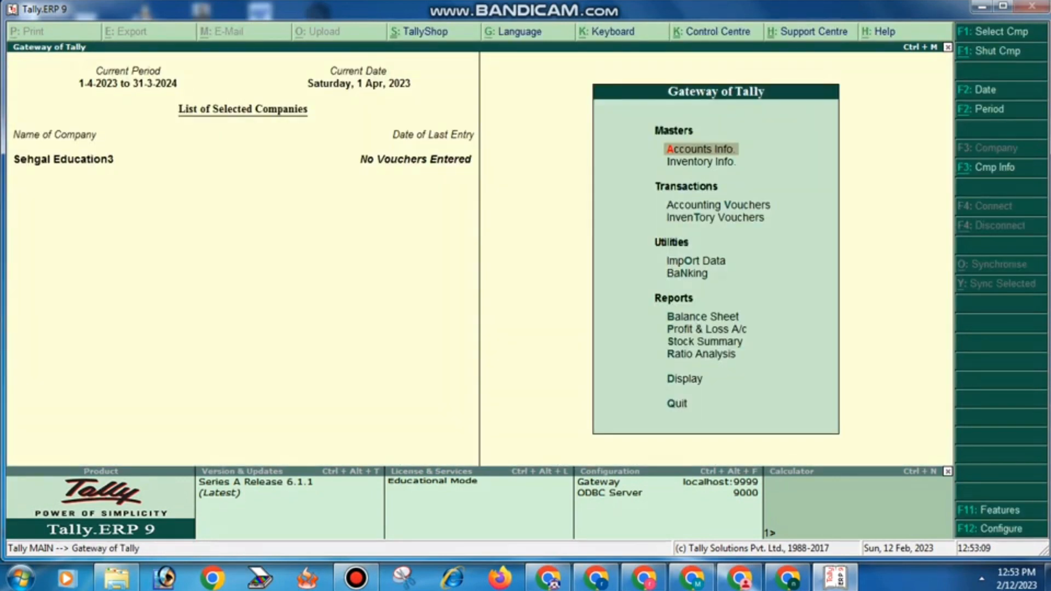
Start a purchase accounting voucher with supplier invoice number 01 dated 1-Apr-2023.
key("Down")
key("Down")
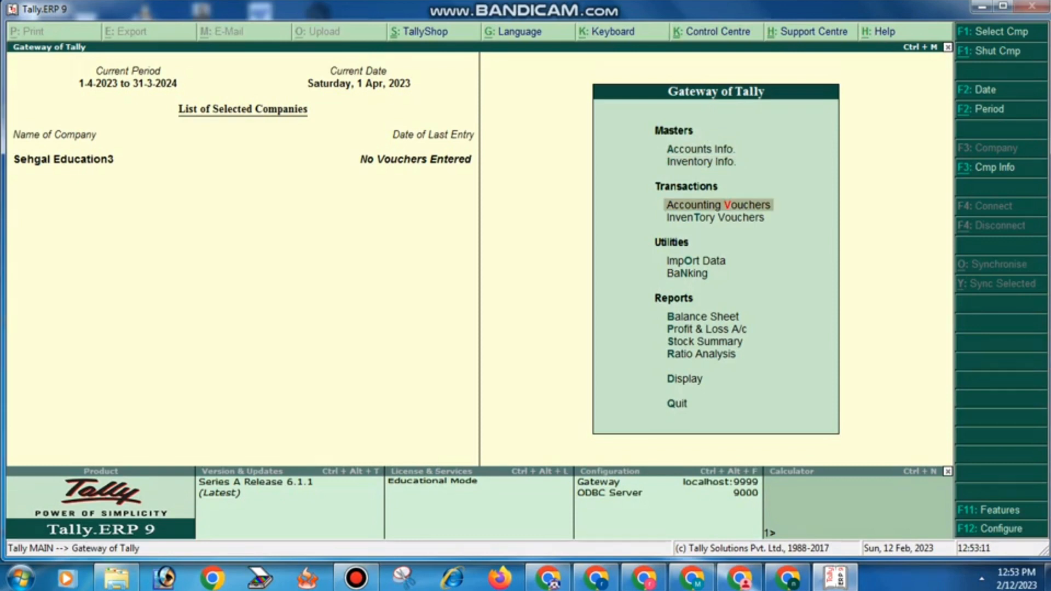
key("Return")
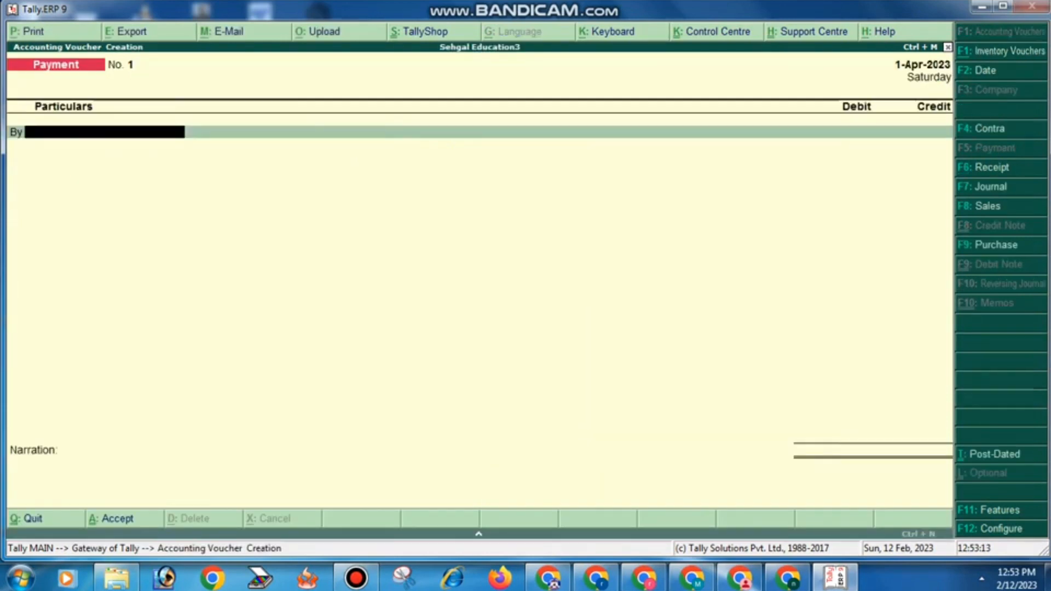
key("F9")
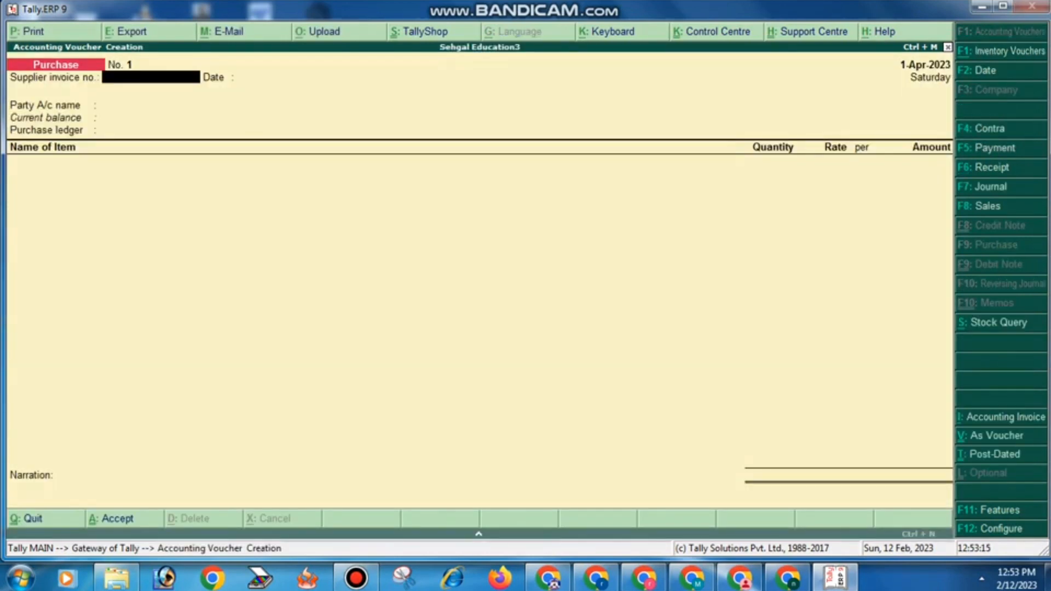
type("01")
key("Return")
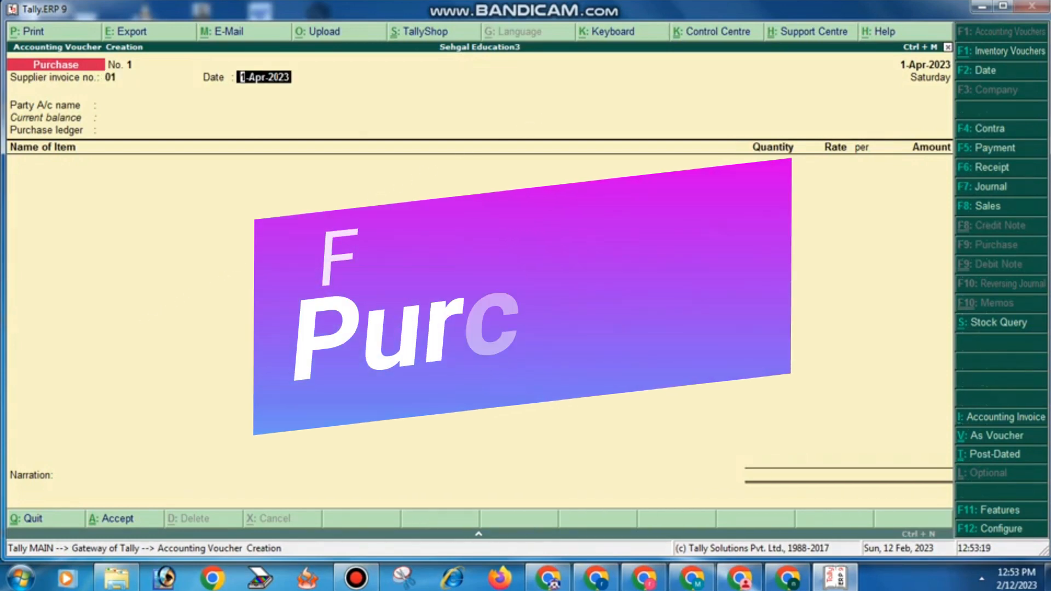
key("Return")
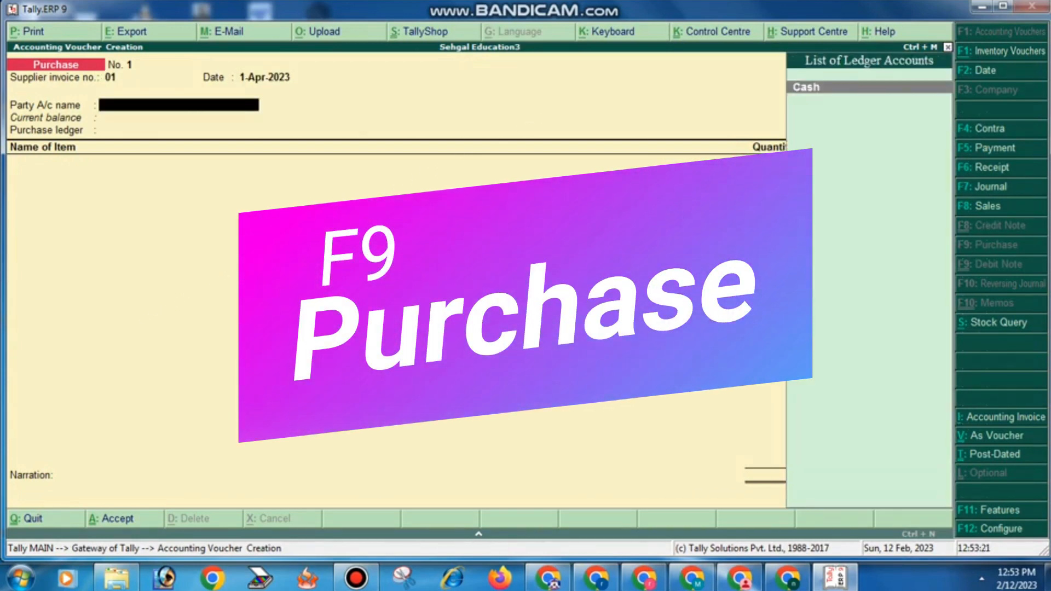
Start a new party ledger named Ram Enterprises under the Sundry Creditors group.
key("alt+c")
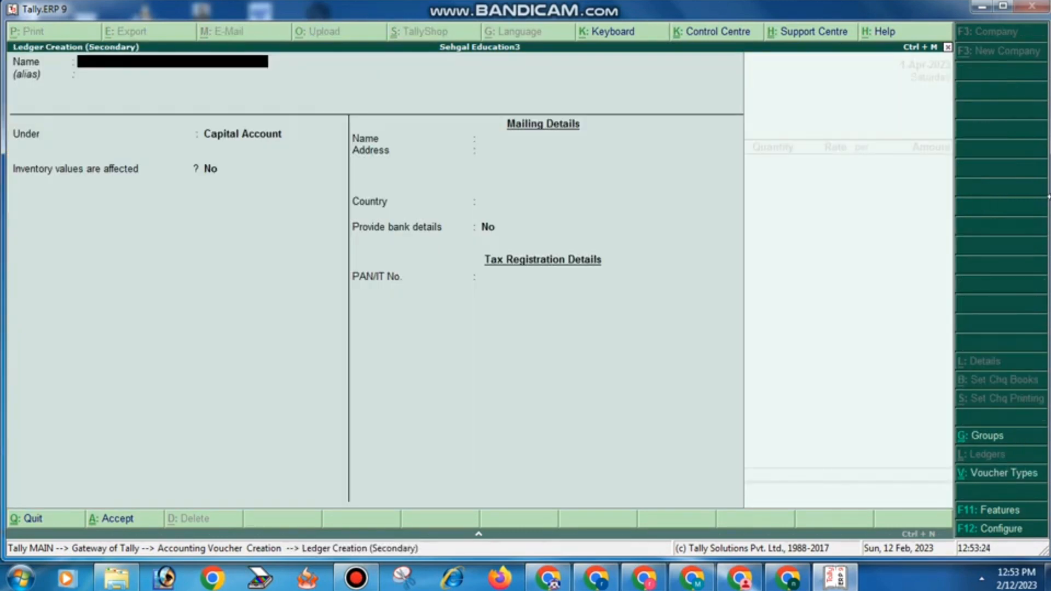
type("Ram Enterprise")
key("Return")
key("Return")
type("S")
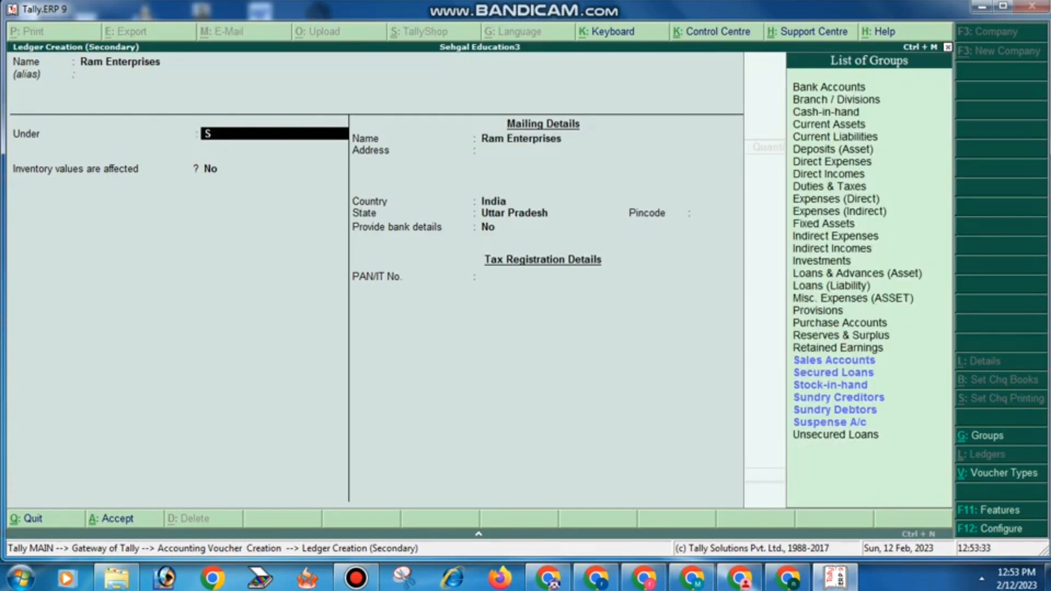
key("Down")
key("Down")
key("Down")
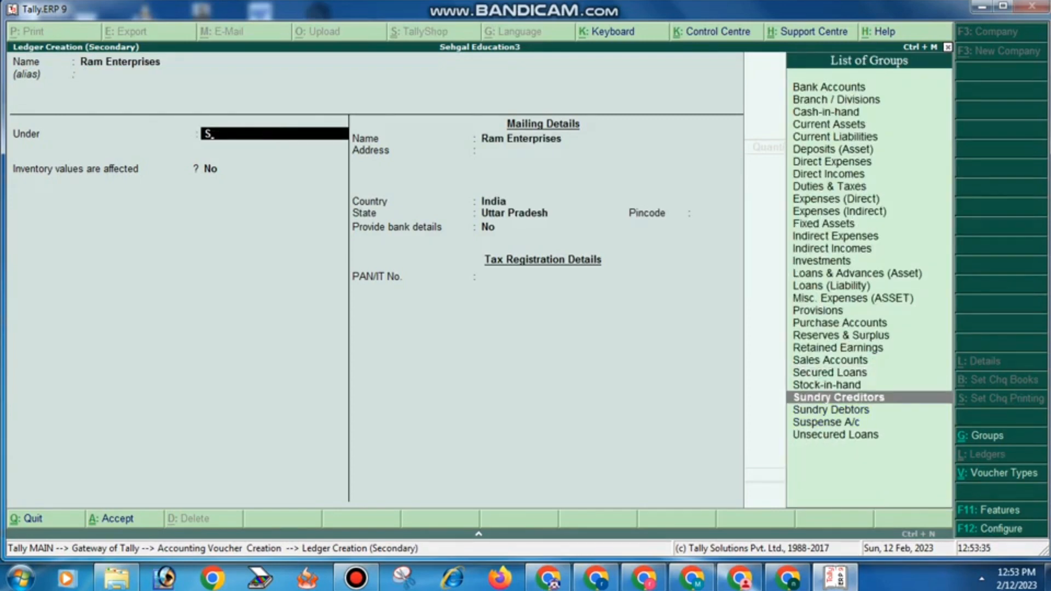
key("Return")
Set the Ram Enterprises ledger's bill-by-bill balances to No and inventory values affected to Yes.
key("n")
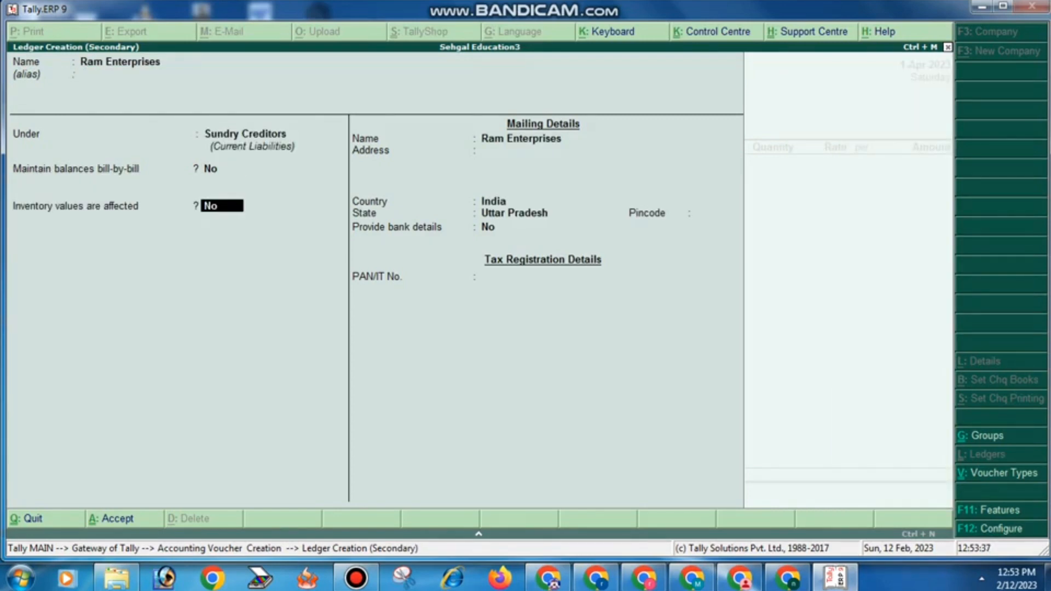
key("y")
key("Return")
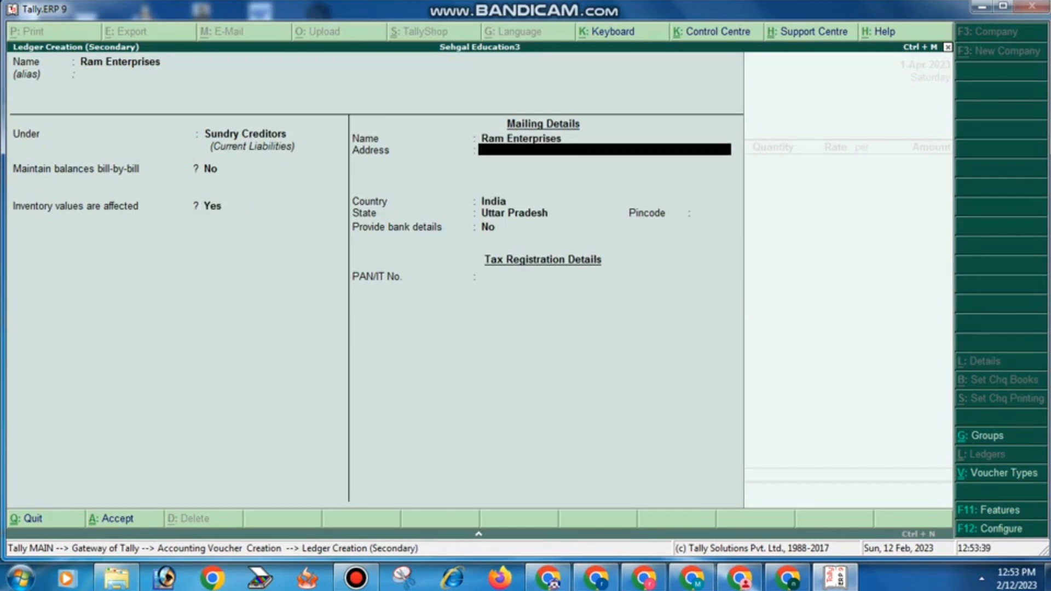
Enter the supplier's address, keep the default country, state and bank settings, and save the Ram Enterprises ledger.
type("Mathura")
key("Return")
key("Return")
key("Return")
key("Return")
key("Return")
key("Return")
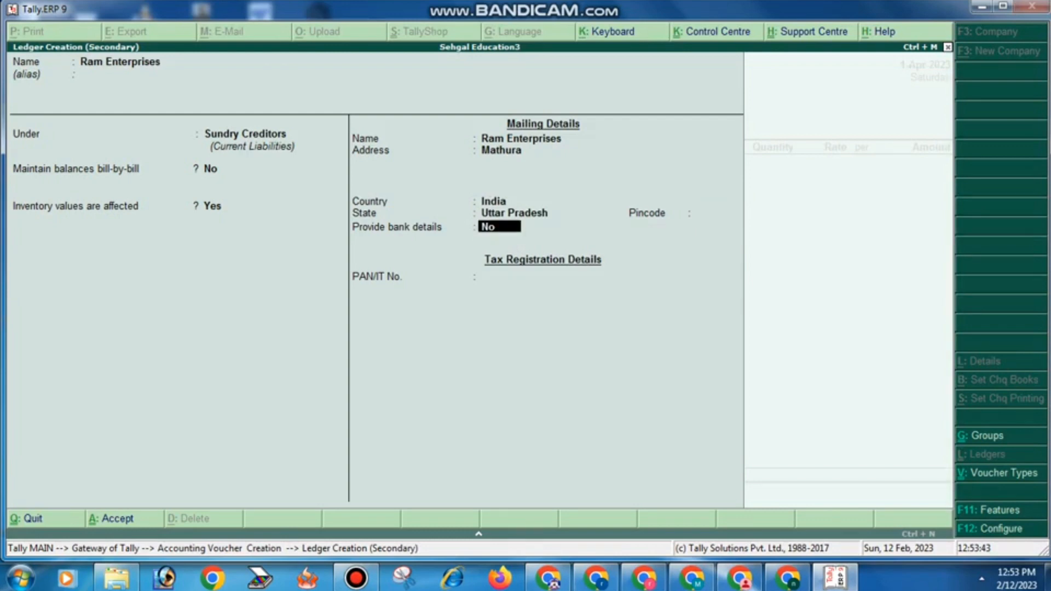
key("Return")
key("y")
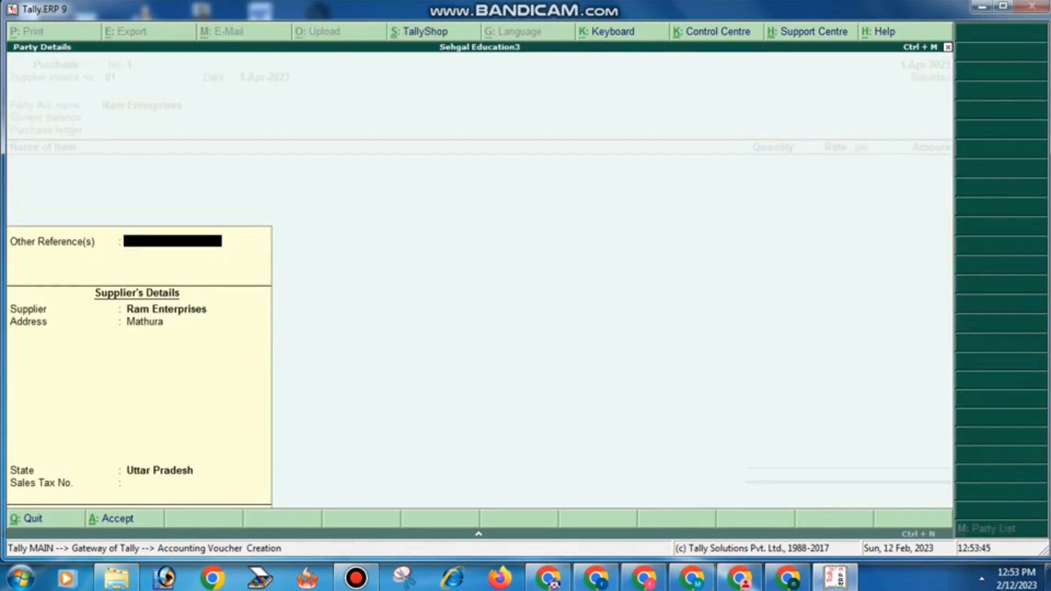
Accept the supplier's party details for the purchase voucher without adding other references.
key("Return")
key("Return")
key("Return")
key("Return")
key("Return")
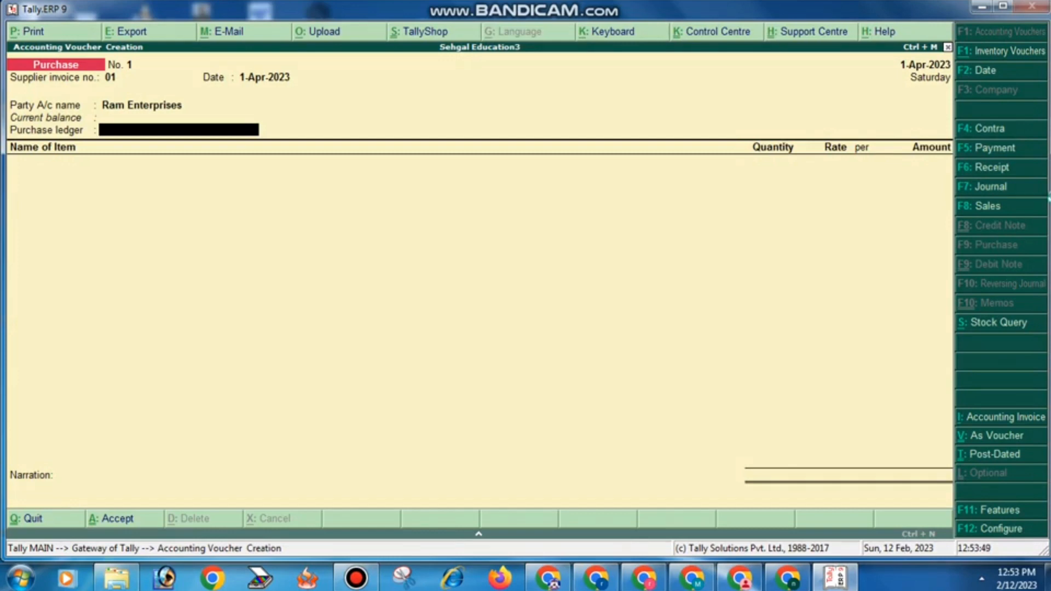
Create a purchase ledger named Purchase Account under Purchase Accounts with inventory values affected, and use it in the voucher.
key("alt+c")
type("Purch")
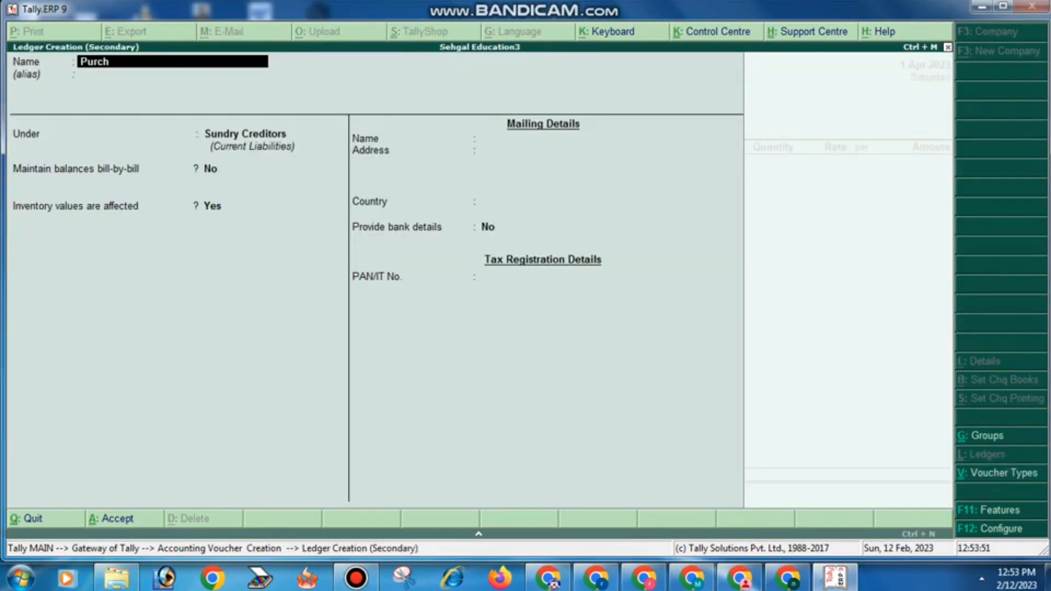
type("ase Account")
key("Return")
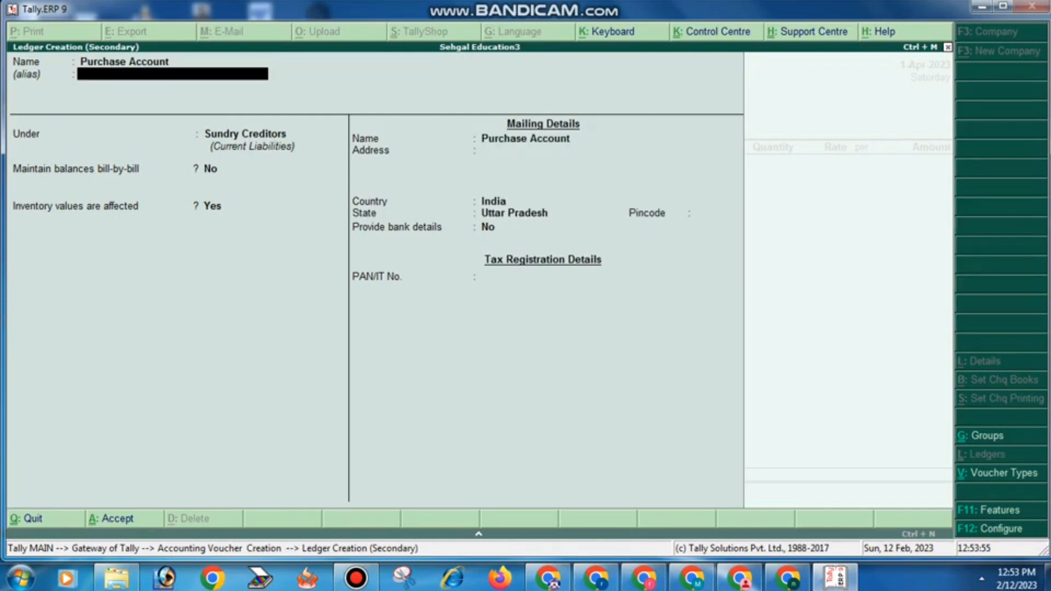
key("Return")
type("Pu")
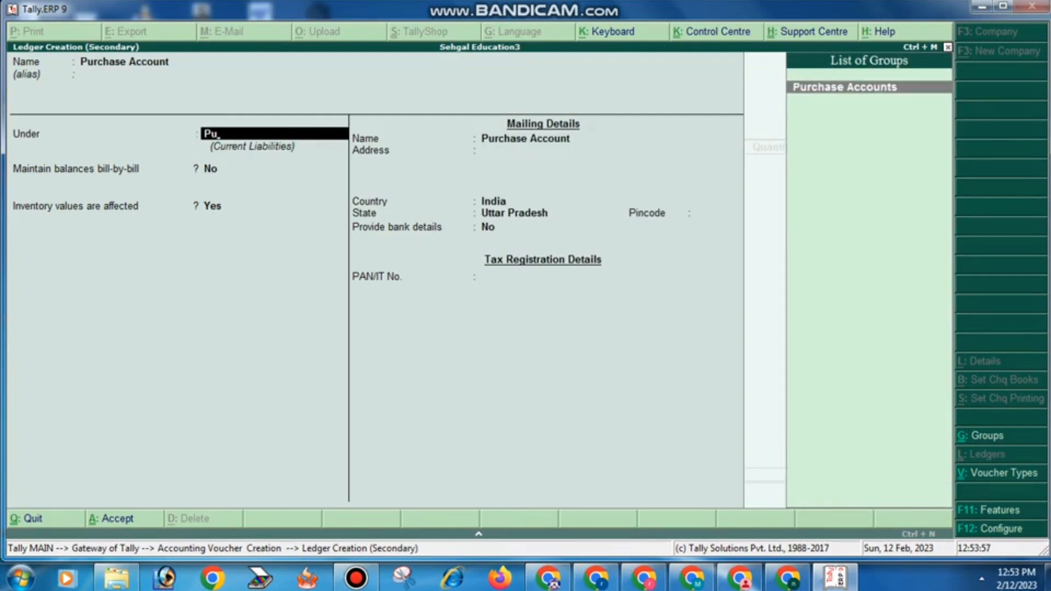
key("Return")
key("Return")
key("Return")
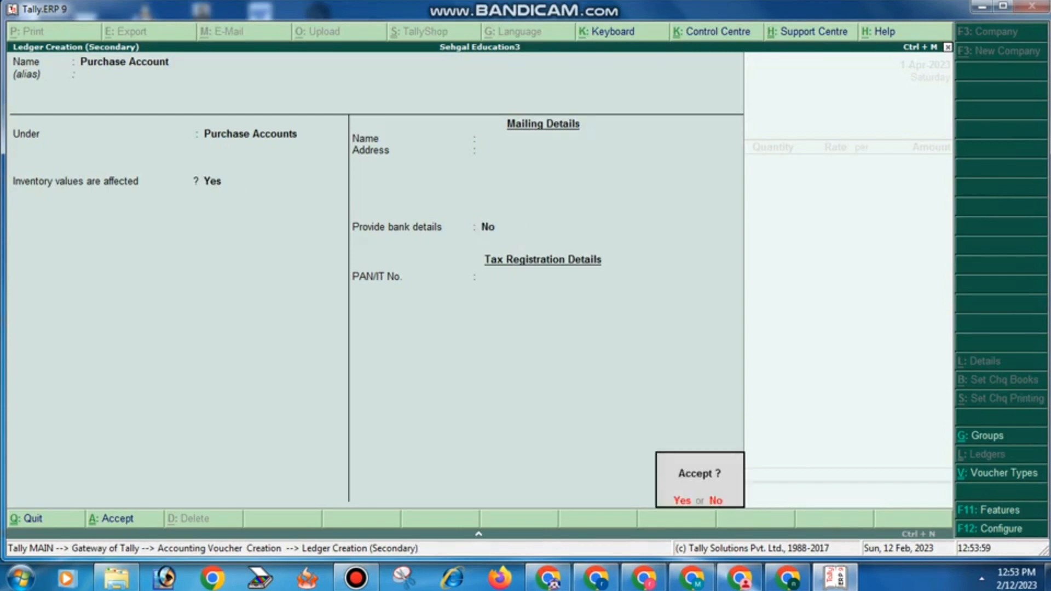
key("Return")
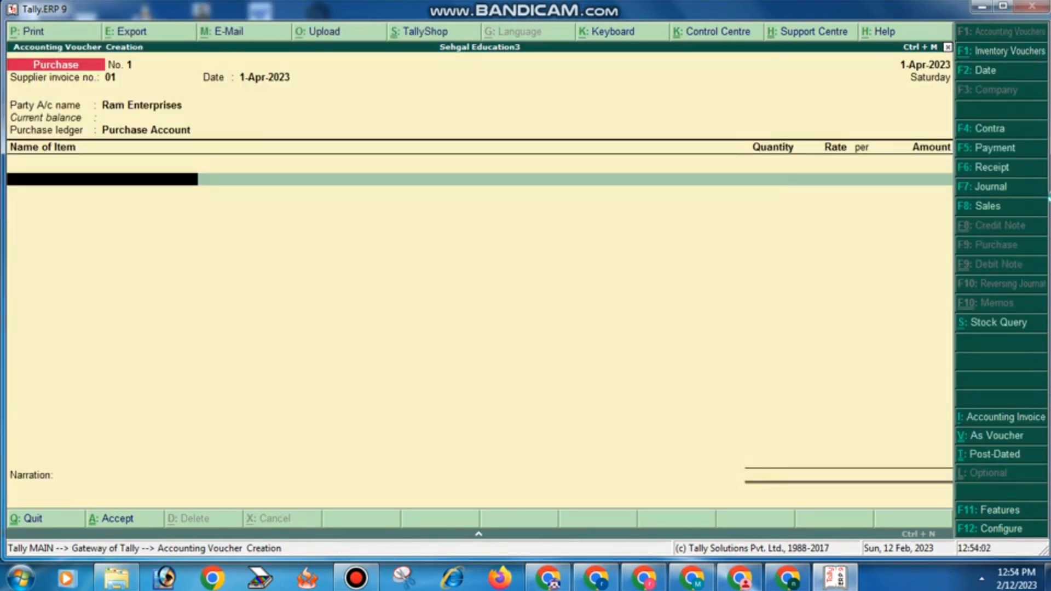
Start a new stock item named Lcd under the Primary group from the voucher's item line.
key("alt+c")
type("Lc")
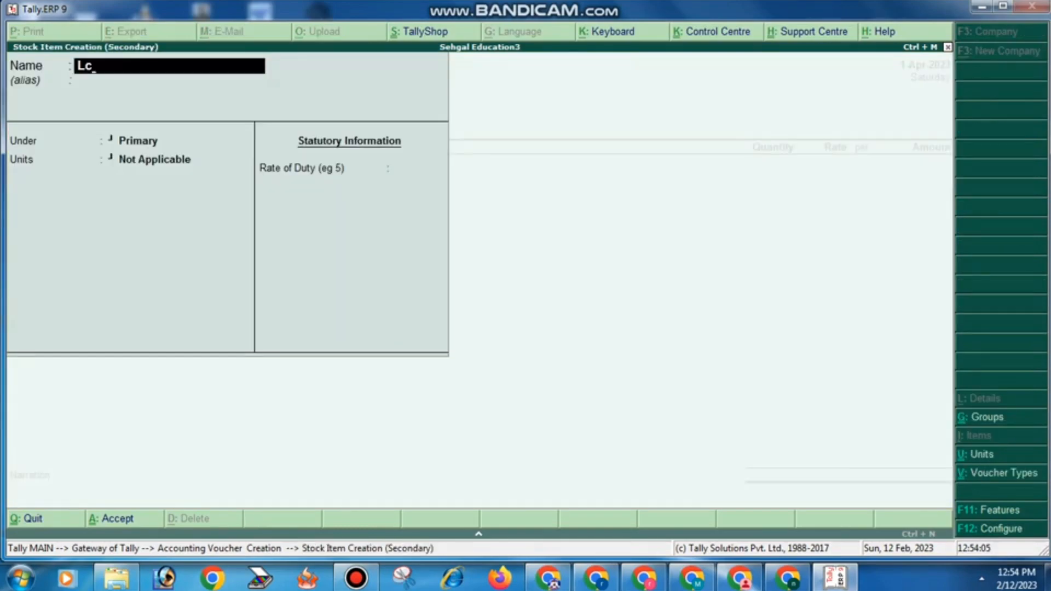
type("d")
key("Return")
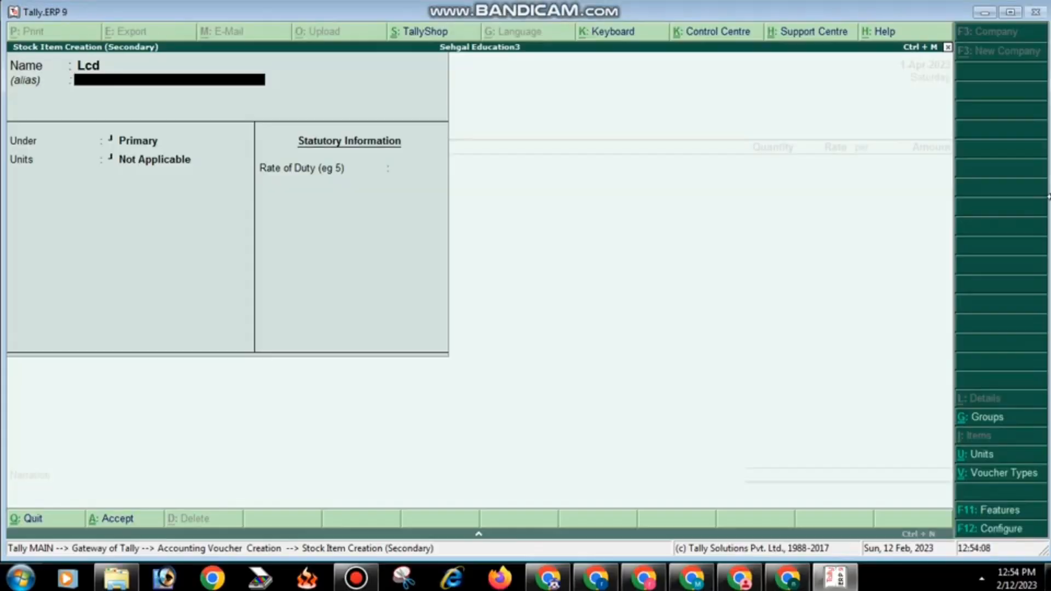
key("Return")
key("Return")
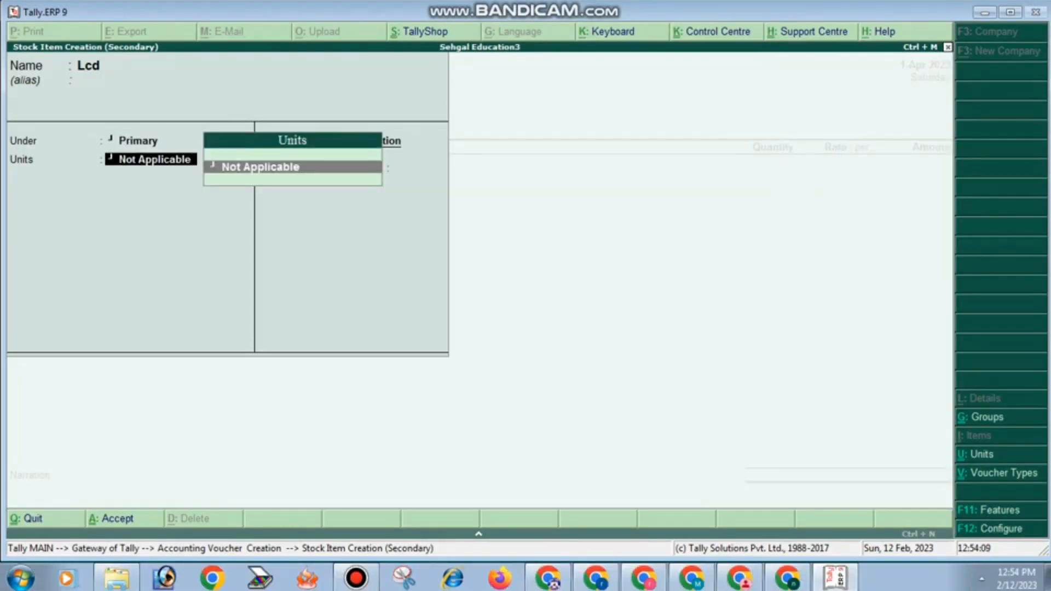
Create a simple unit with the symbol pcs and 0 decimal places, and assign it to the Lcd item.
key("alt+c")
type("pcs")
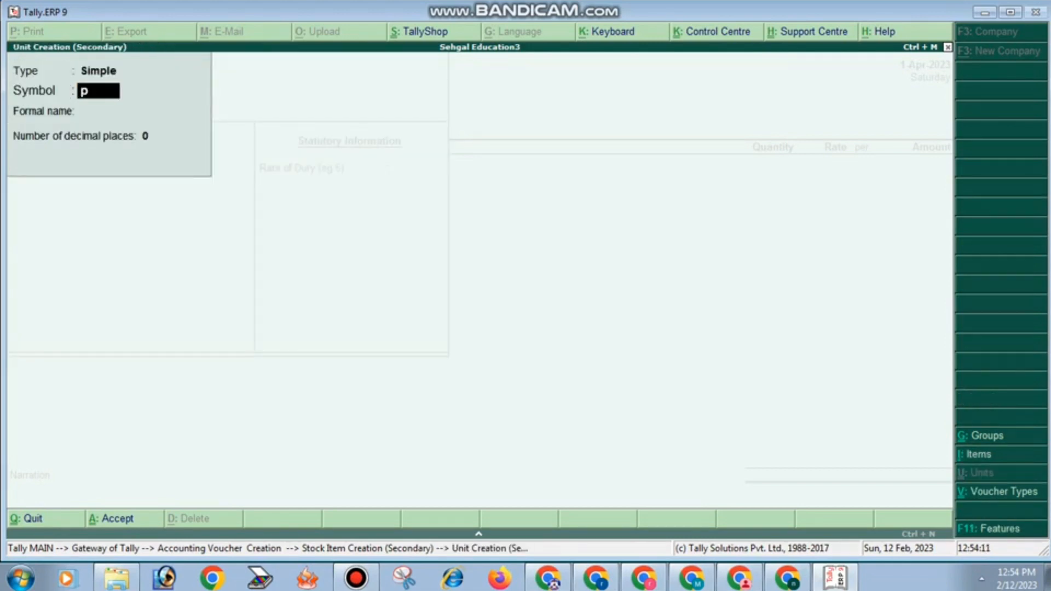
key("Return")
key("Return")
key("Return")
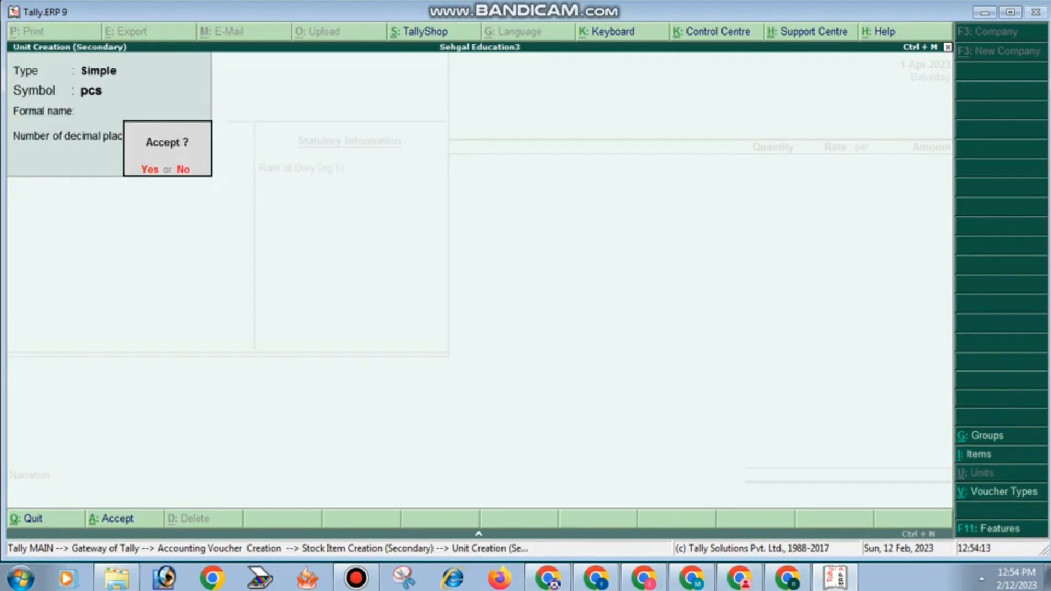
key("Return")
key("Return")
key("Escape")
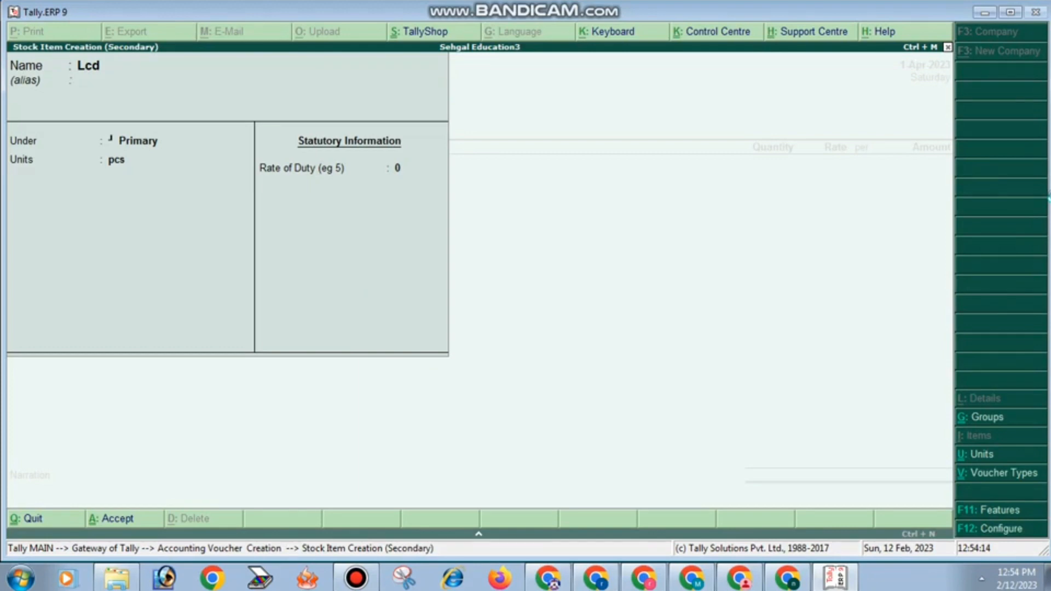
Save the Lcd stock item and enter 10 pcs at a rate of 5000 on its voucher line.
key("ctrl+a")
type("10")
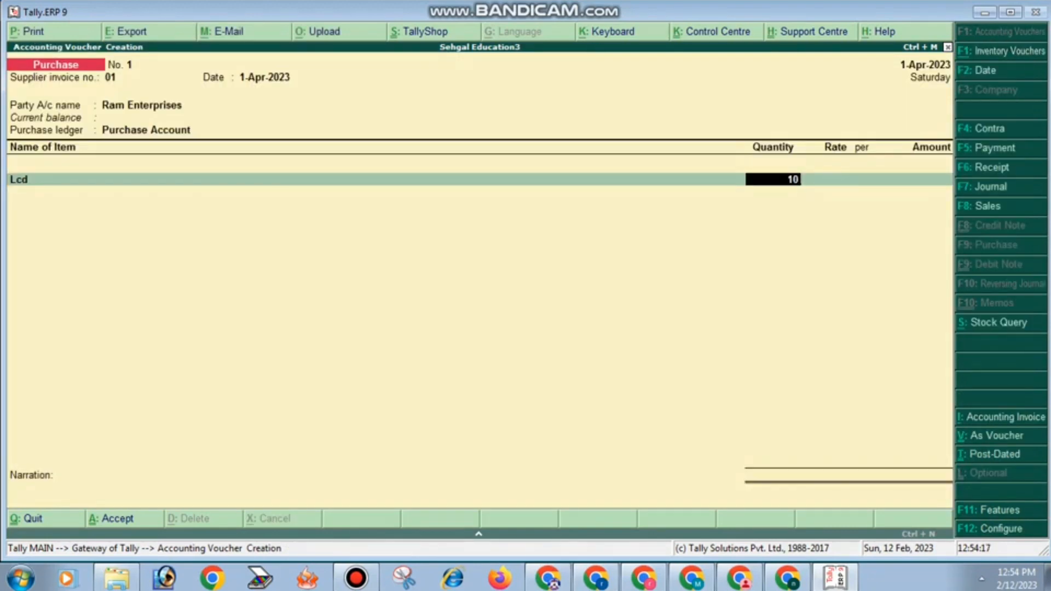
key("Return")
type("5000")
key("Return")
key("Return")
key("Return")
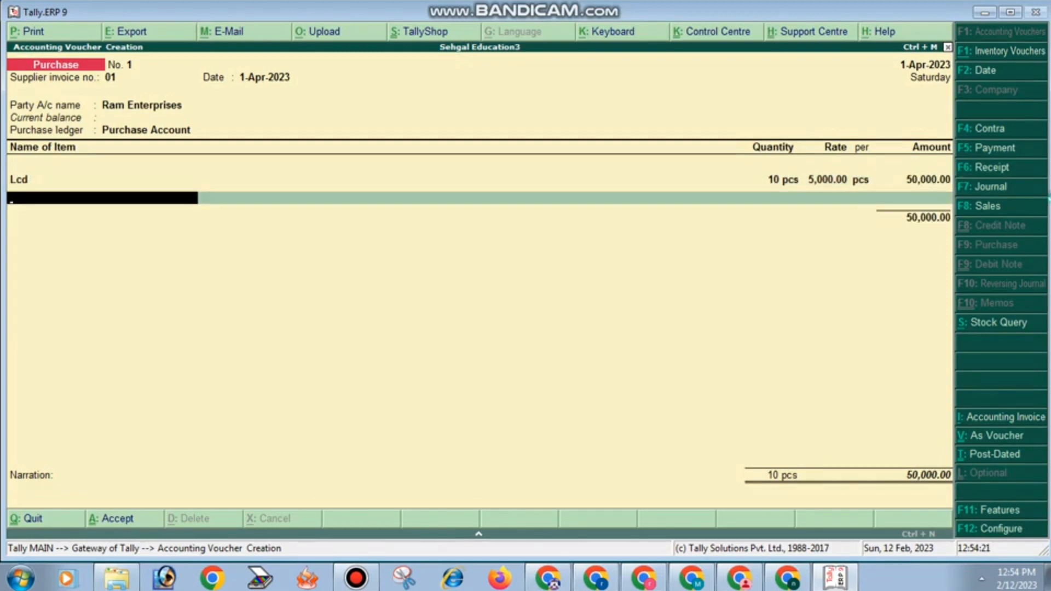
Create a stock item named Keyboard under Primary with pcs as its unit, from the voucher's second item line.
key("alt+c")
type("Keyb")
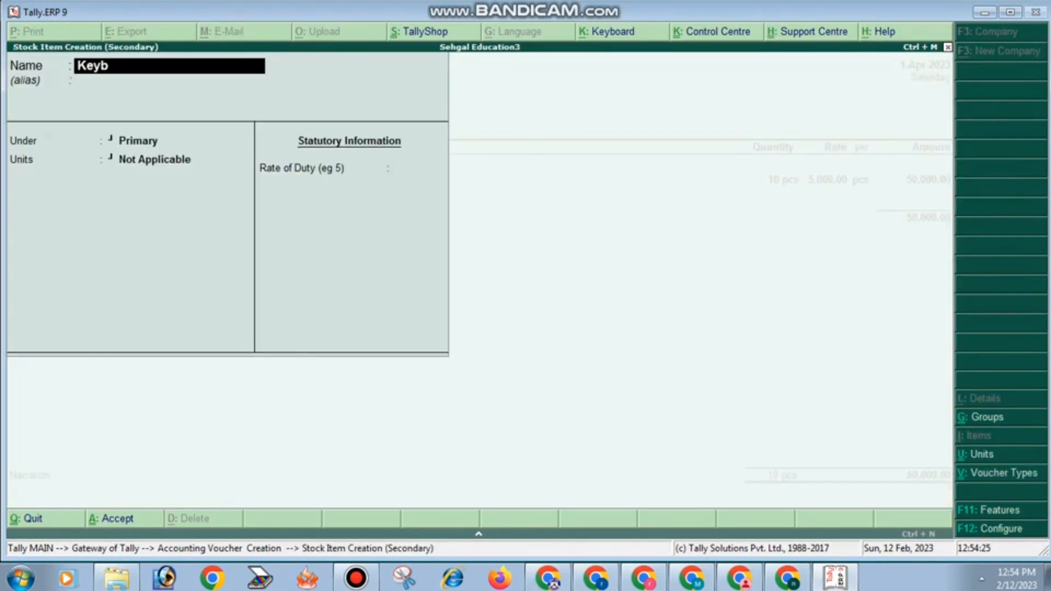
type("oard")
key("Return")
key("Return")
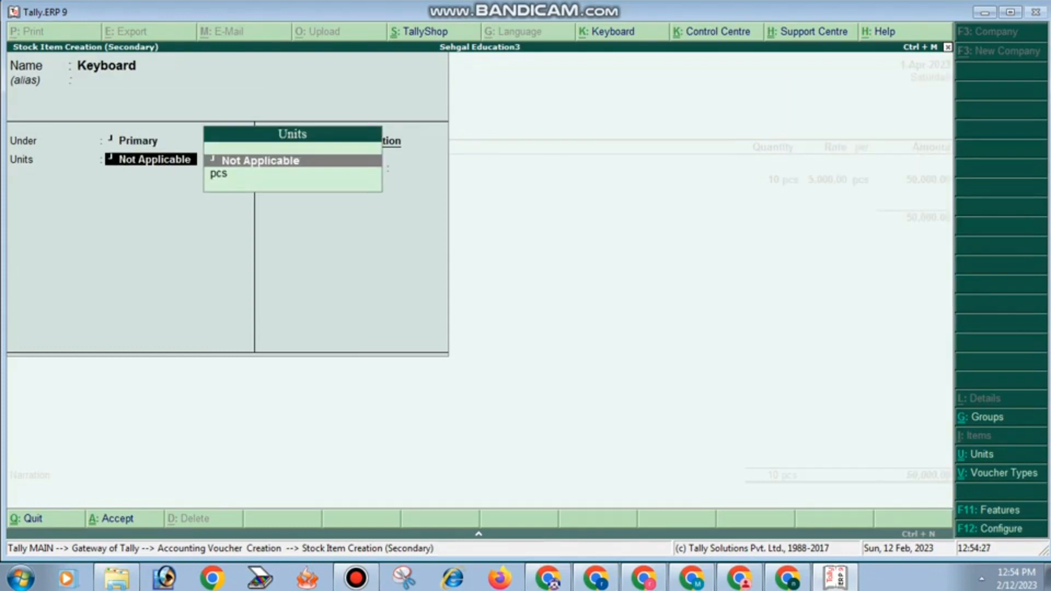
key("Down")
key("Return")
key("Return")
key("Return")
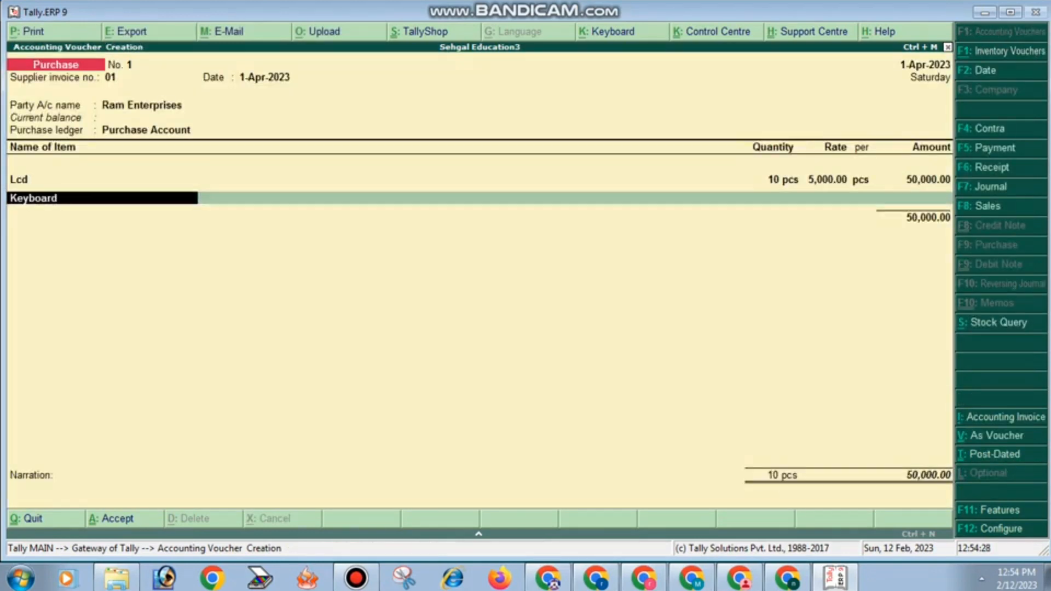
Enter 10 pcs of Keyboard at a rate of 500 in the purchase voucher.
key("Return")
type("10")
key("Return")
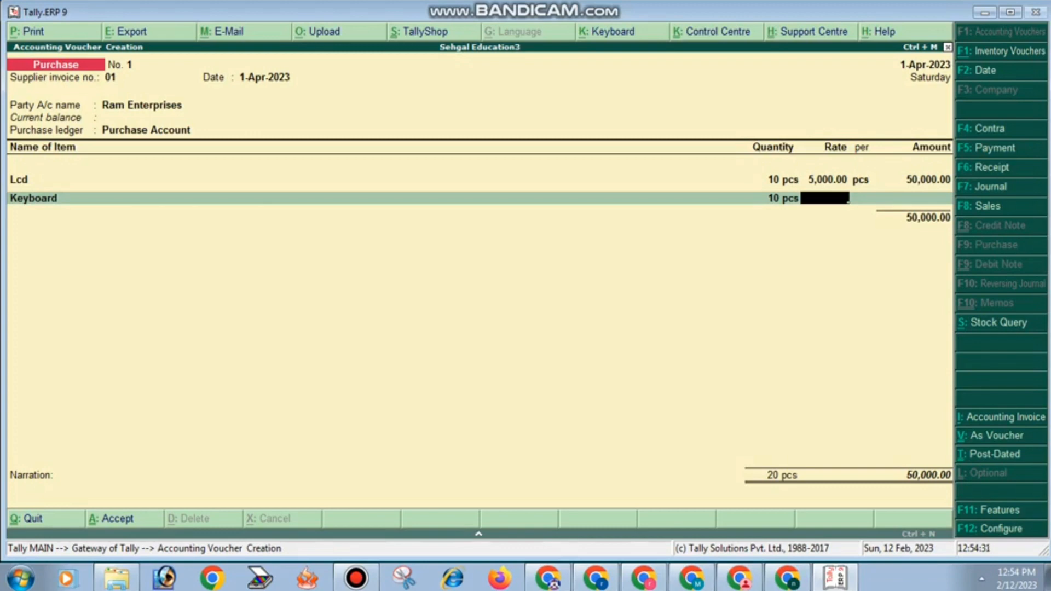
type("500")
key("Return")
key("Return")
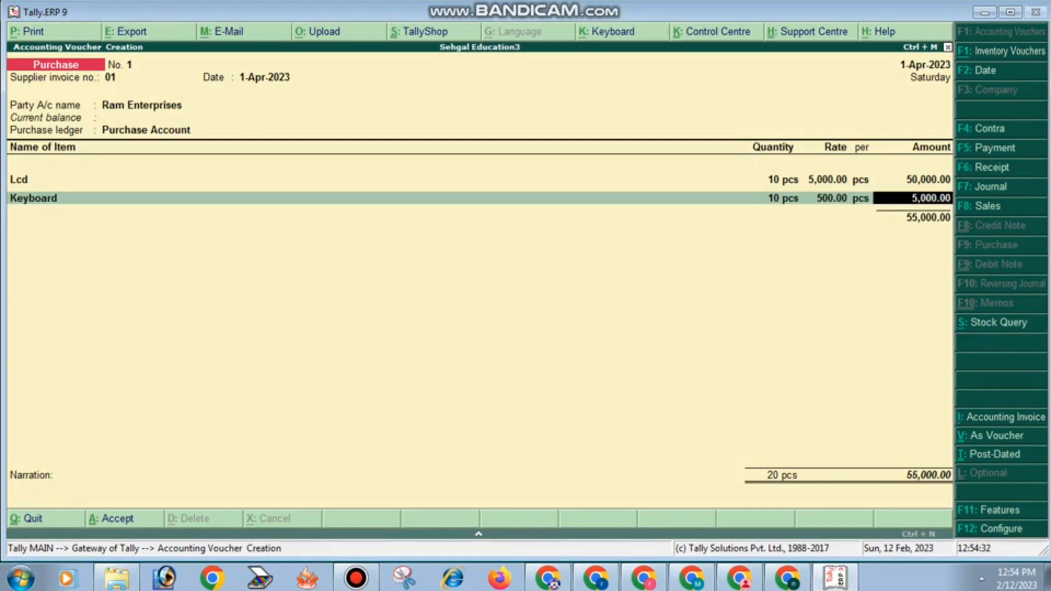
key("Return")
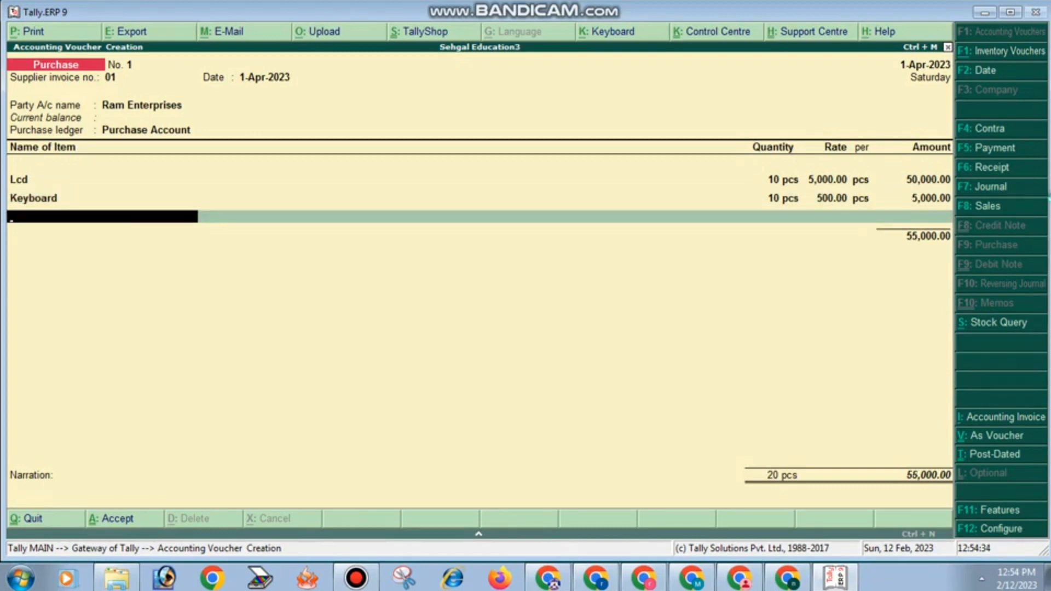
Create a stock item named Mouse under Primary with pcs as its unit, and use it on the third item line.
key("alt+c")
type("Mouse")
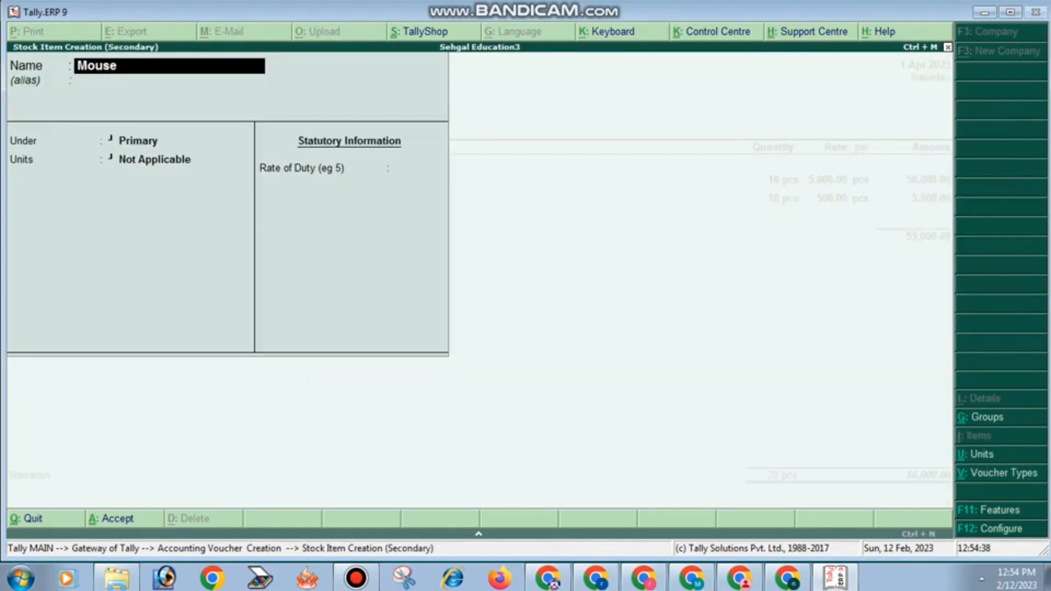
key("Return")
key("Return")
key("Return")
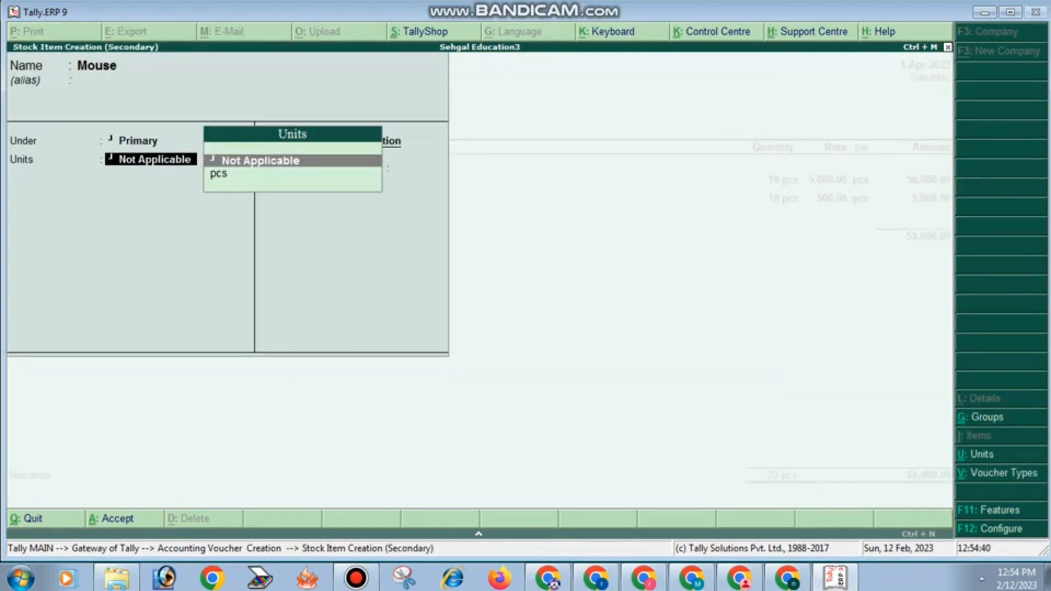
key("Down")
key("Return")
key("Return")
key("Return")
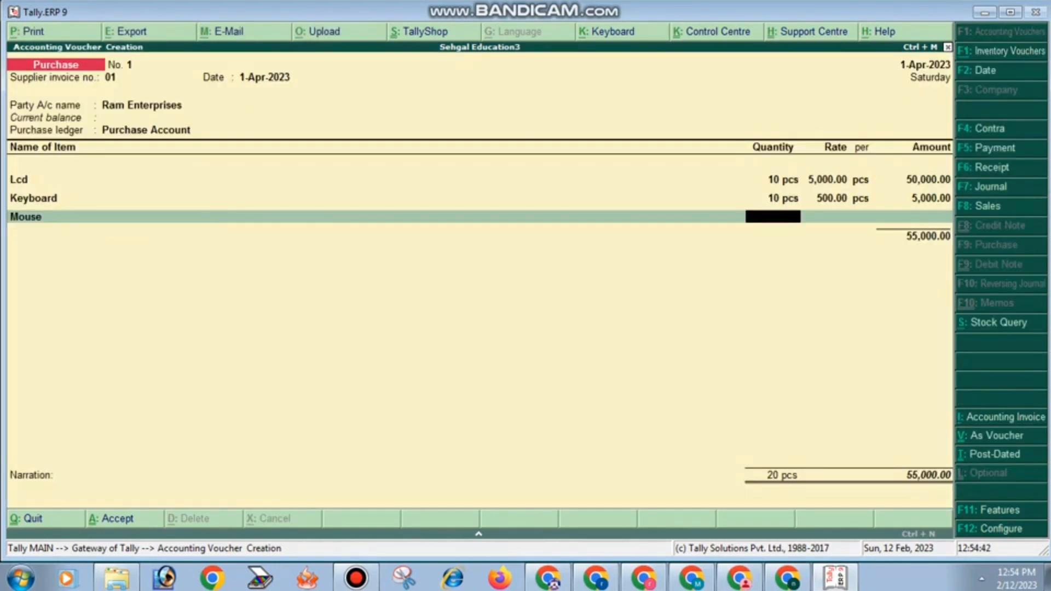
Enter 10 pcs of Mouse at a rate of 350 in the purchase voucher.
type("10")
key("Return")
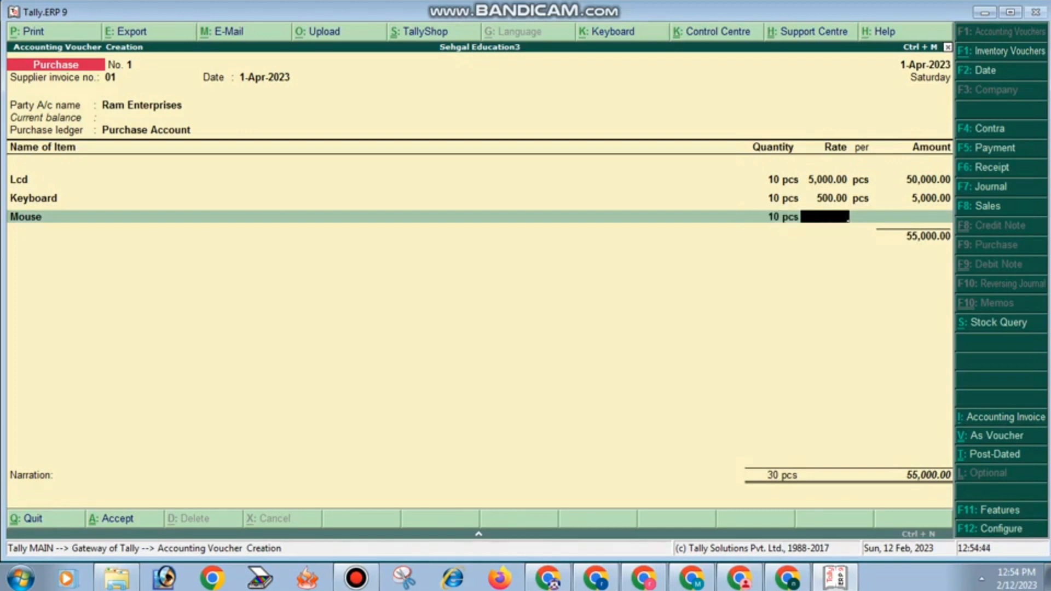
type("350")
key("Return")
key("Return")
key("Return")
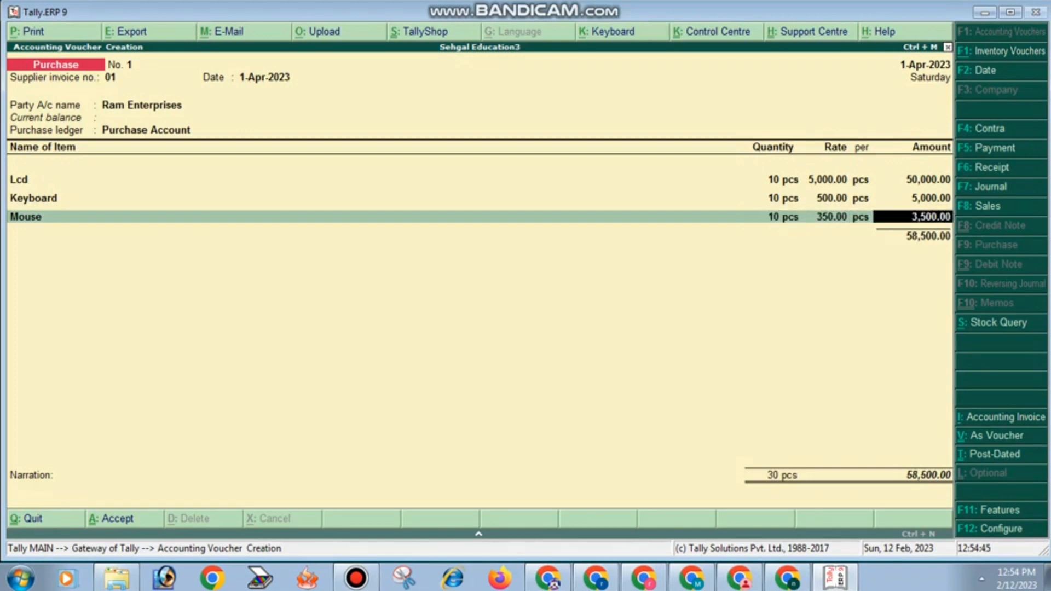
End the item list, add the narration BEING GOODS PURCHASE, and save the purchase voucher.
key("Return")
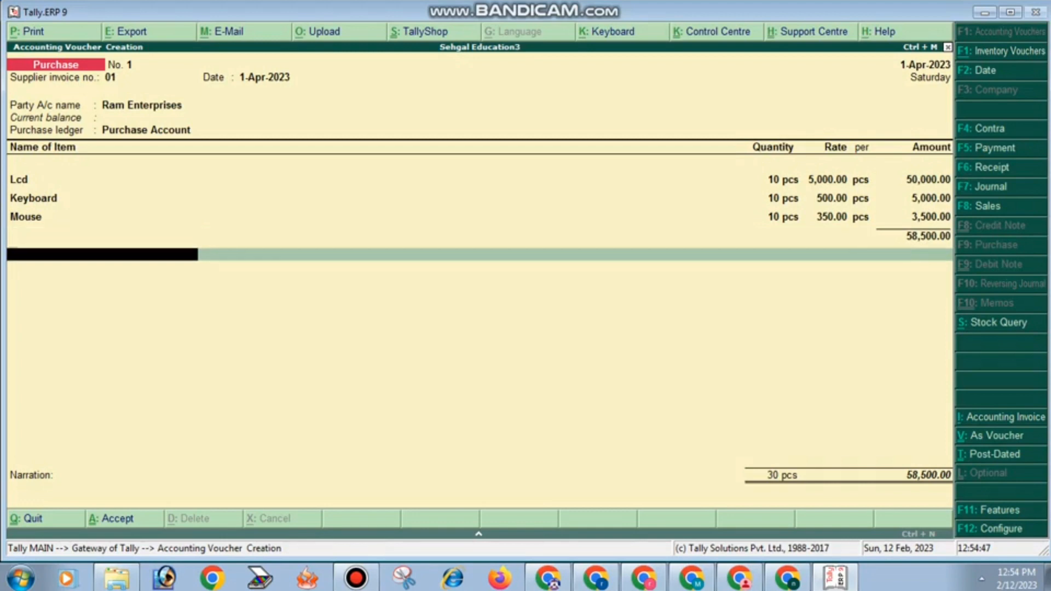
key("Return")
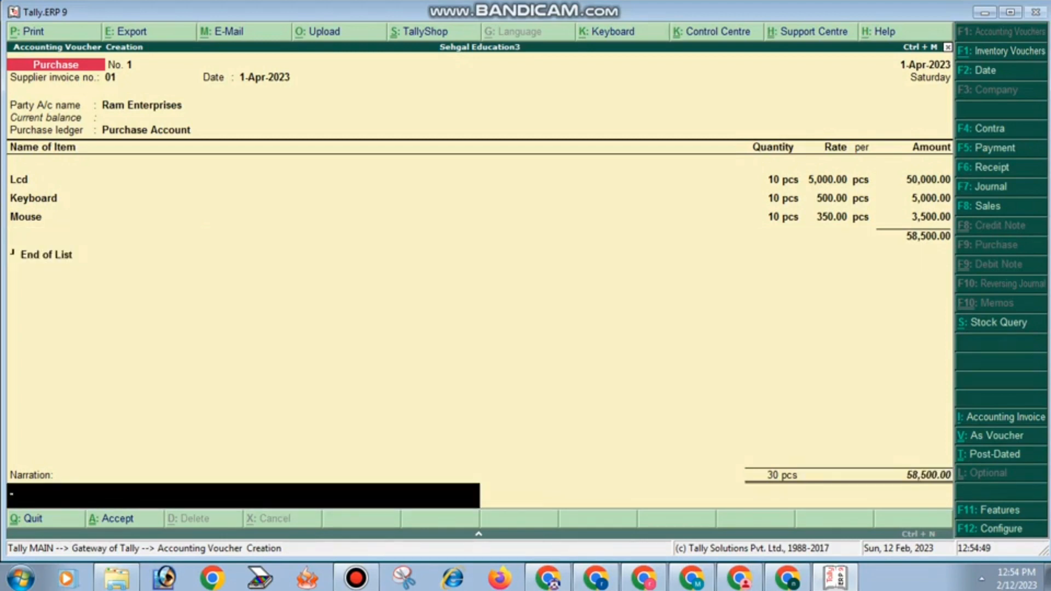
type("b")
key("BackSpace")
type("BEING GOODS PURCHASE")
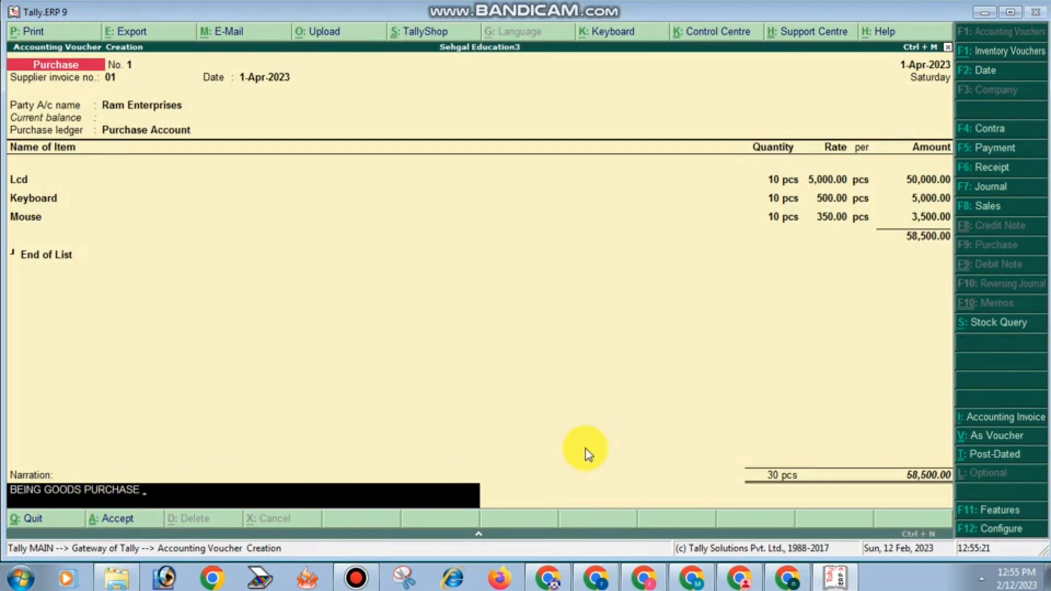
key("Return")
key("Return")
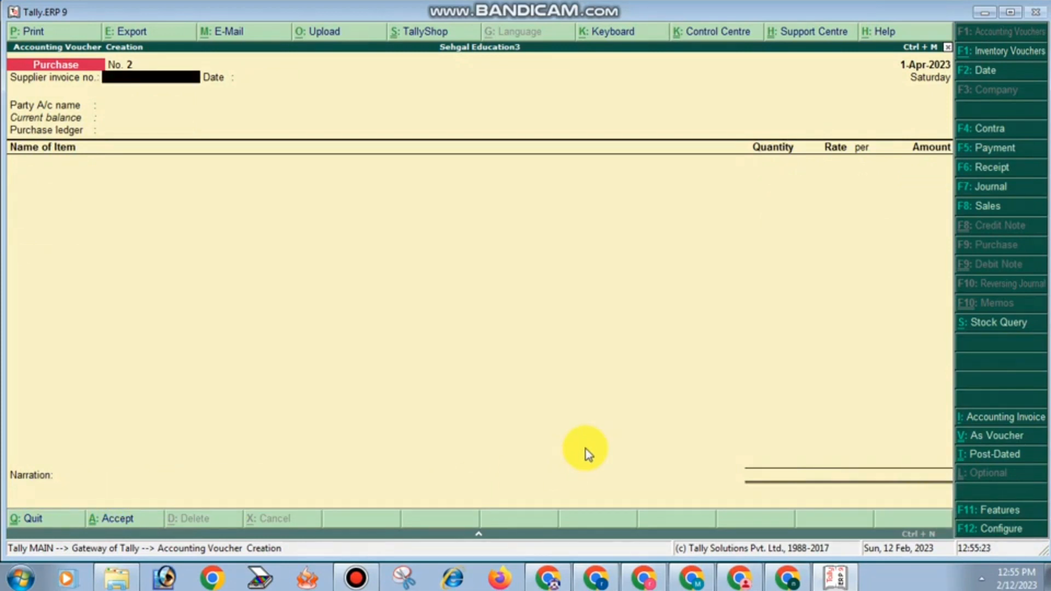
Set the second purchase voucher's supplier invoice number to 02, dated 1-Apr-2023.
type("02")
key("Return")
key("Return")
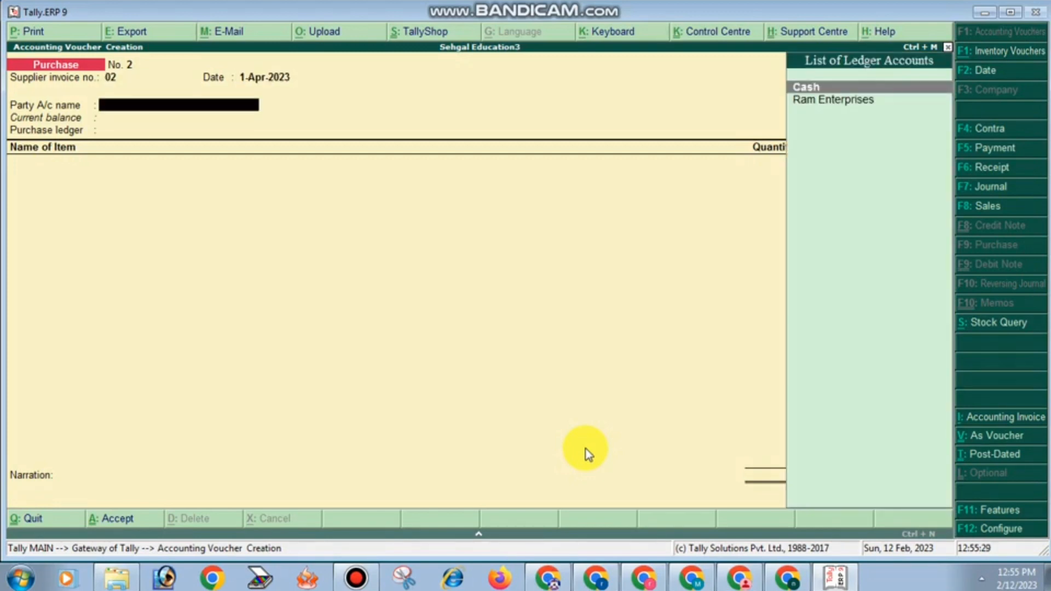
Start a party ledger named SHYAM ENTERPRISES under Sundry Creditors, with bill-by-bill balances off and inventory values affected.
key("alt+c")
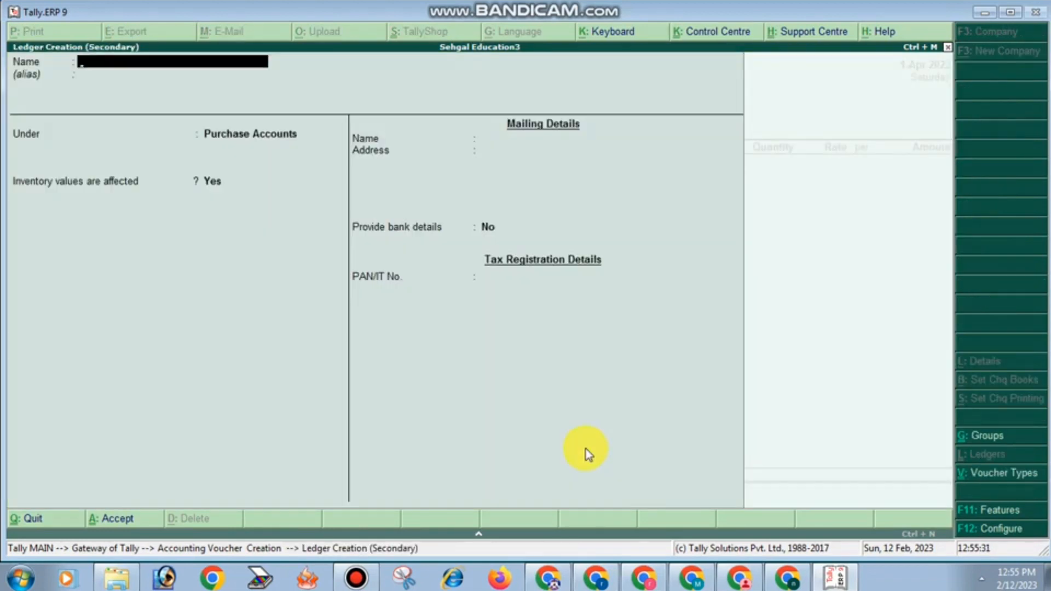
type("SHYAM ENTERPRISES")
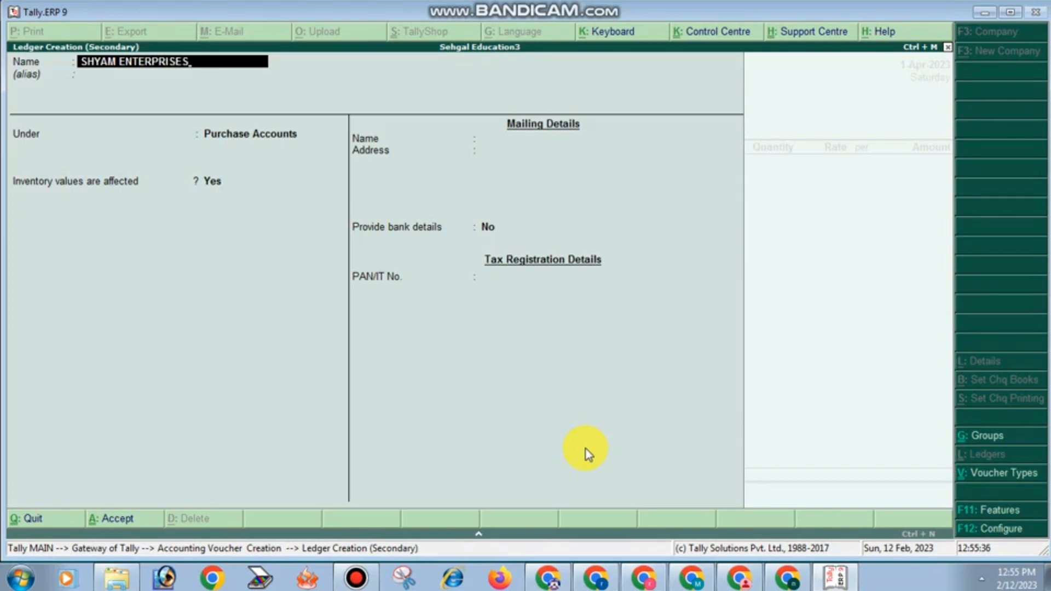
key("Return")
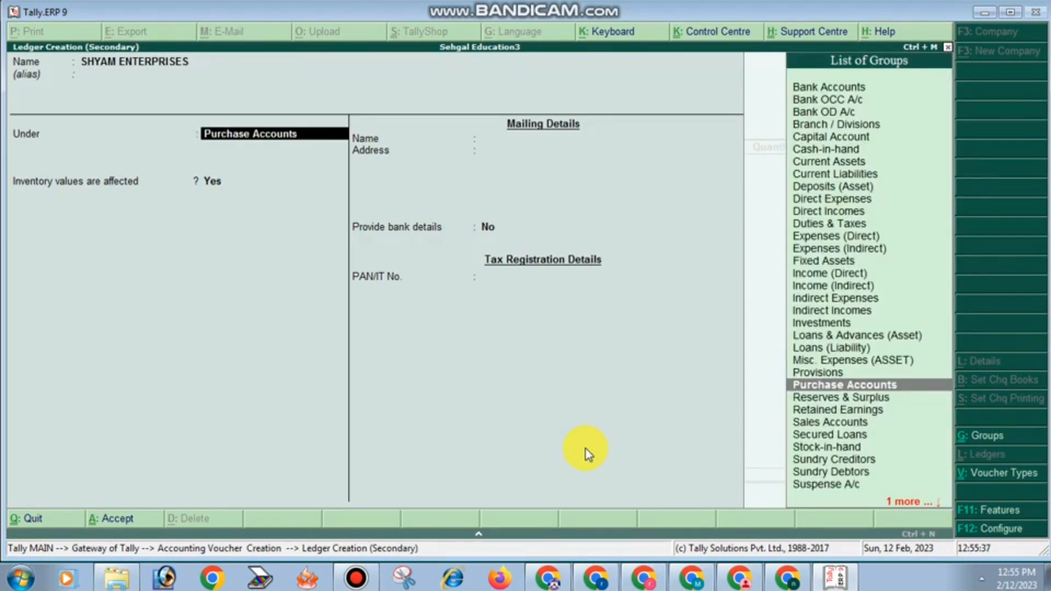
type("S")
key("Down")
key("Down")
key("Down")
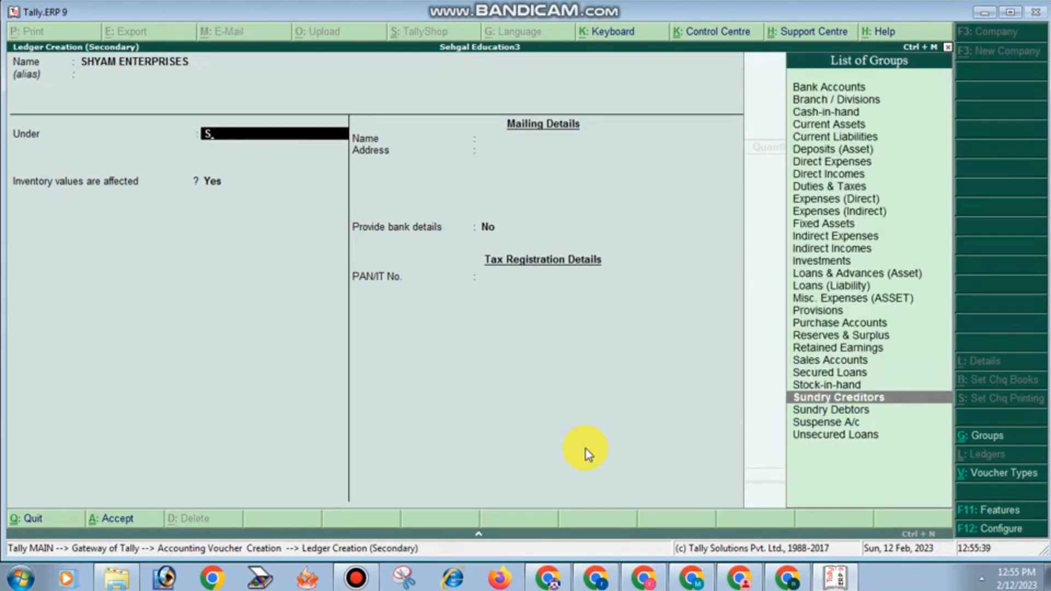
key("Return")
key("Return")
key("Return")
key("Return")
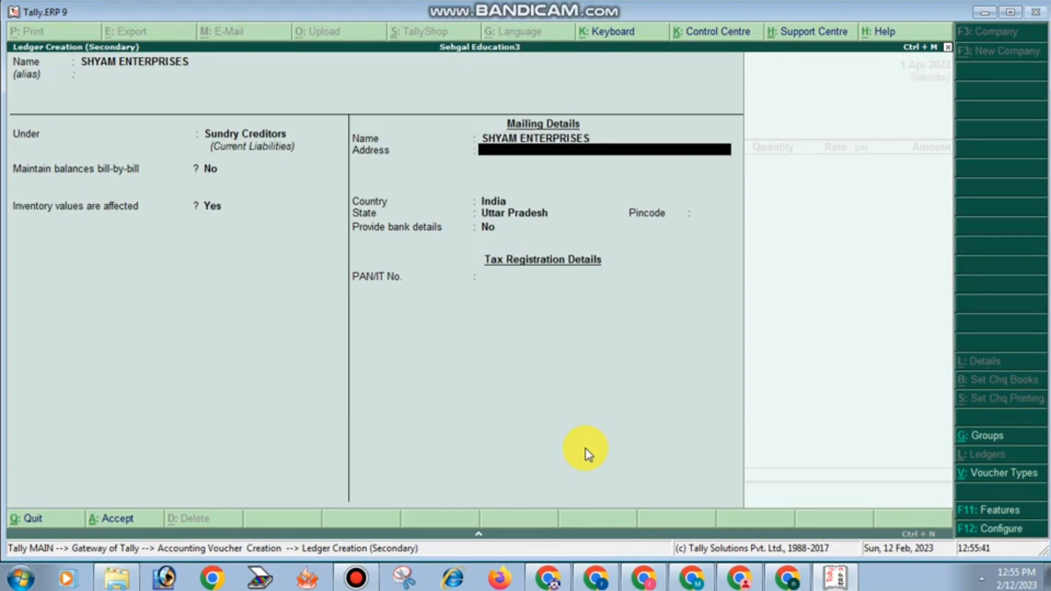
Fill in the supplier's mailing address with country India and state Uttar Pradesh, and save the ledger.
type("MATHURA")
key("Return")
key("Return")
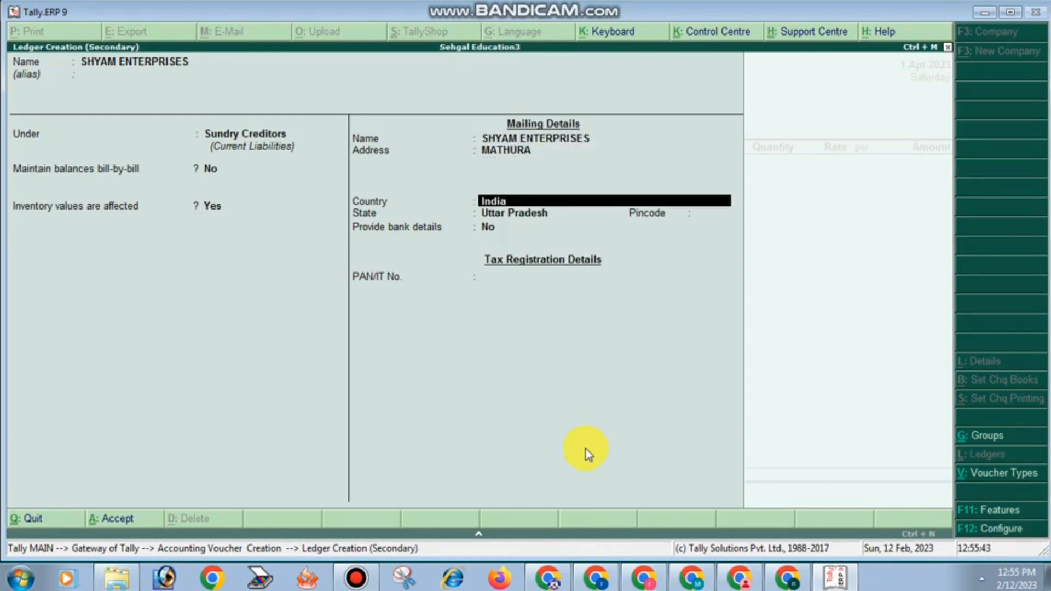
key("Return")
key("Return")
key("Return")
key("Return")
key("Return")
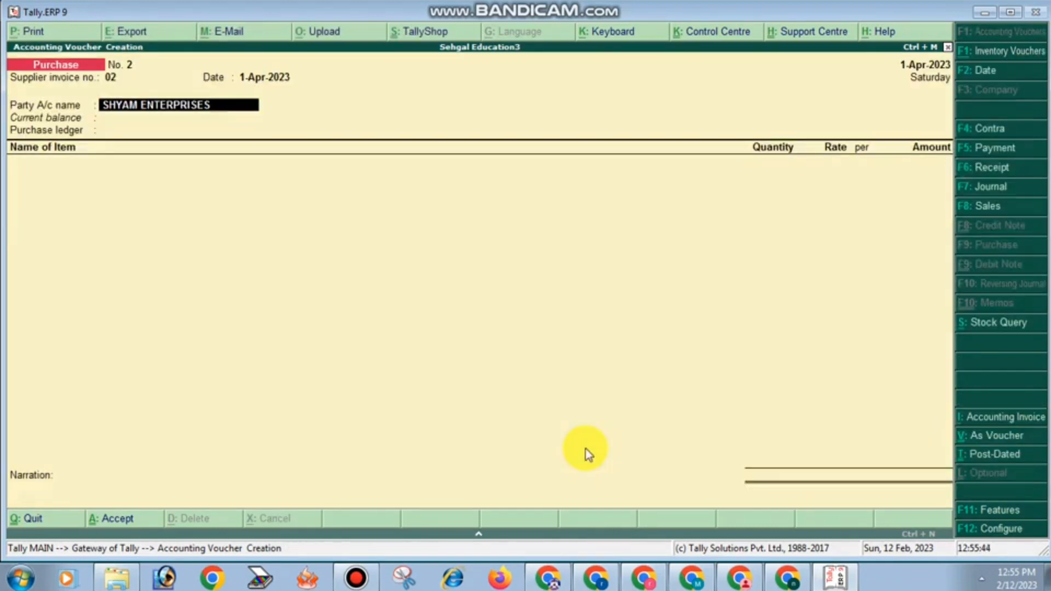
Accept SHYAM ENTERPRISES and its party details in the voucher, and choose Purchase Account as the purchase ledger.
key("Return")
key("Return")
key("Return")
key("Return")
key("Return")
key("Return")
key("Return")
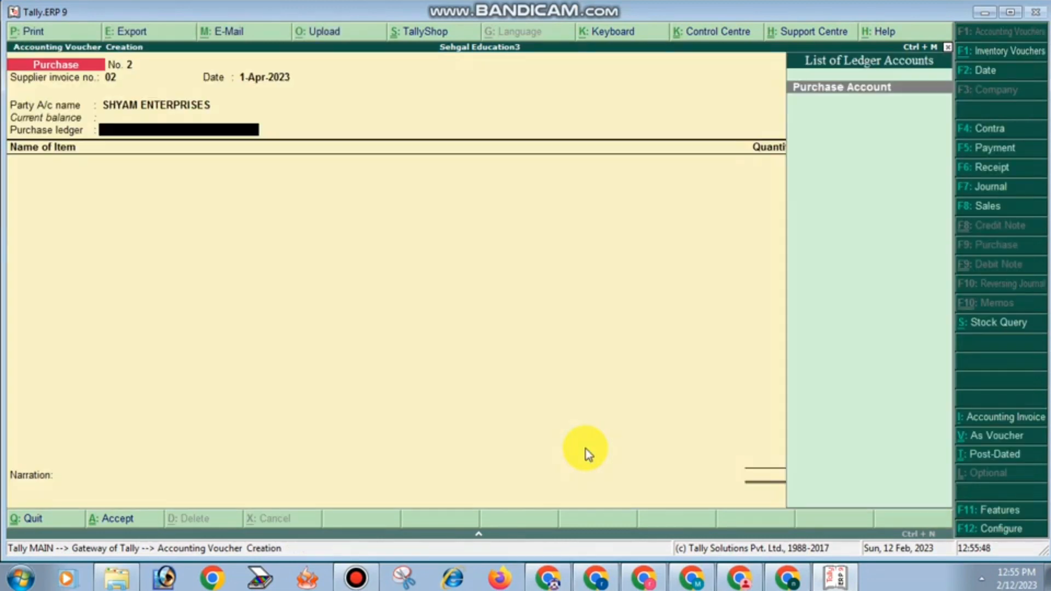
key("Return")
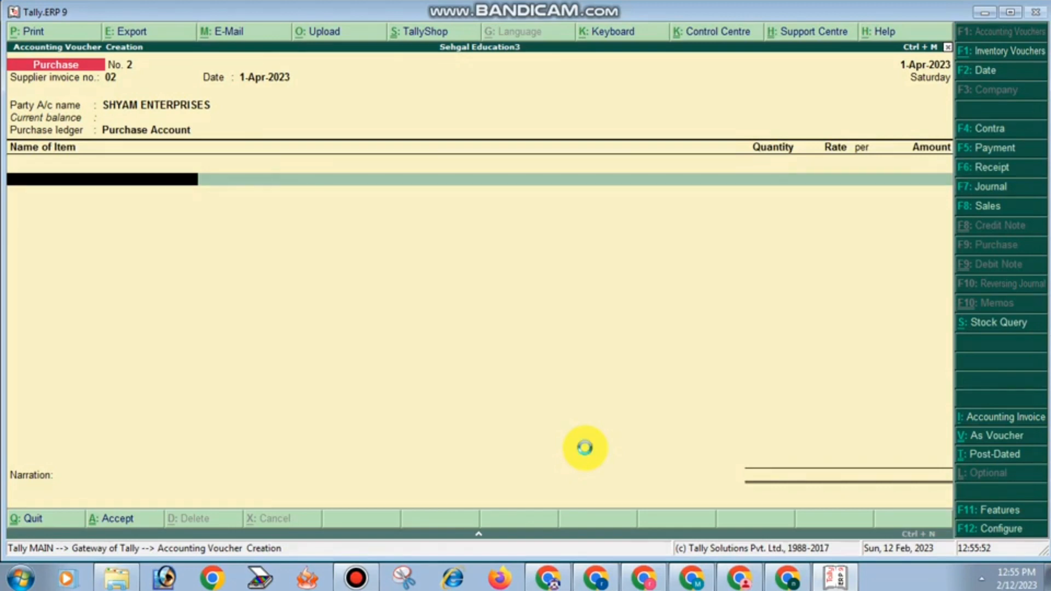
Start a new stock item named SUGAR under the Primary group from the voucher's first item line.
type("SUGAR")
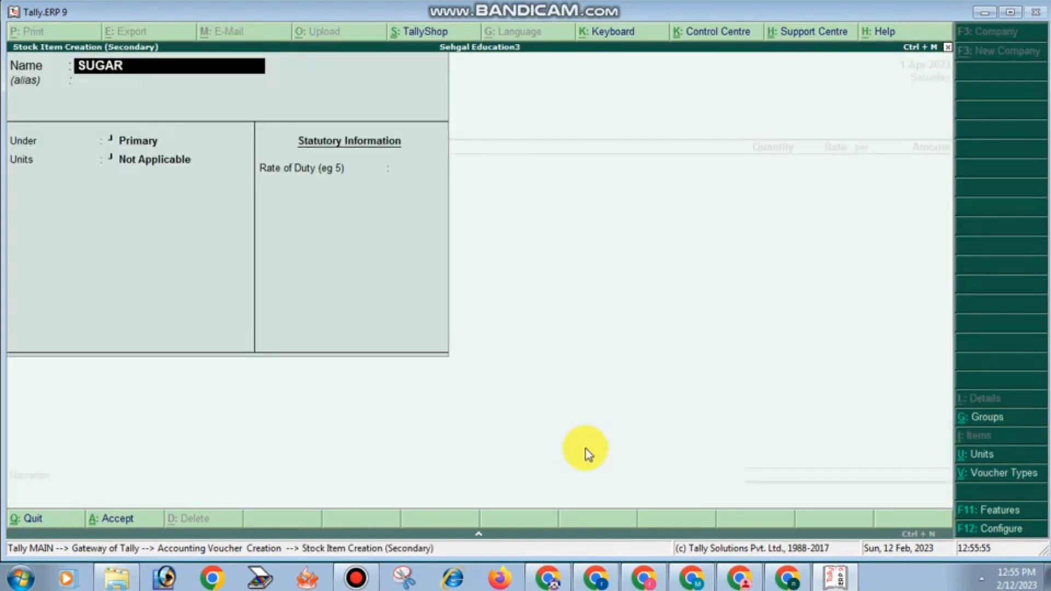
key("Return")
key("Return")
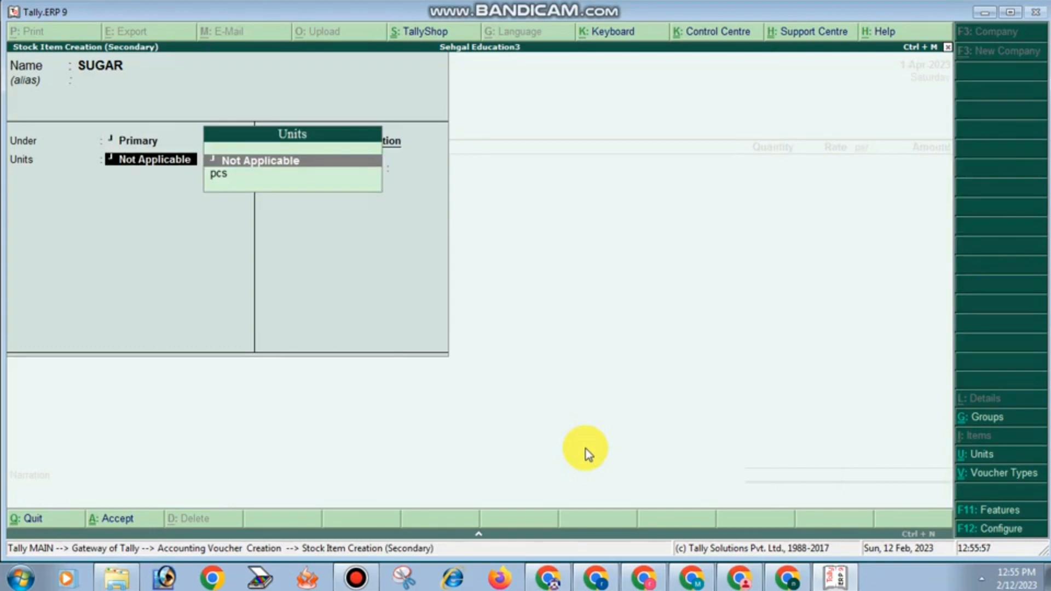
Create a simple unit with the symbol KG and 3 decimal places, and assign it to the SUGAR item.
key("alt+c")
type("G")
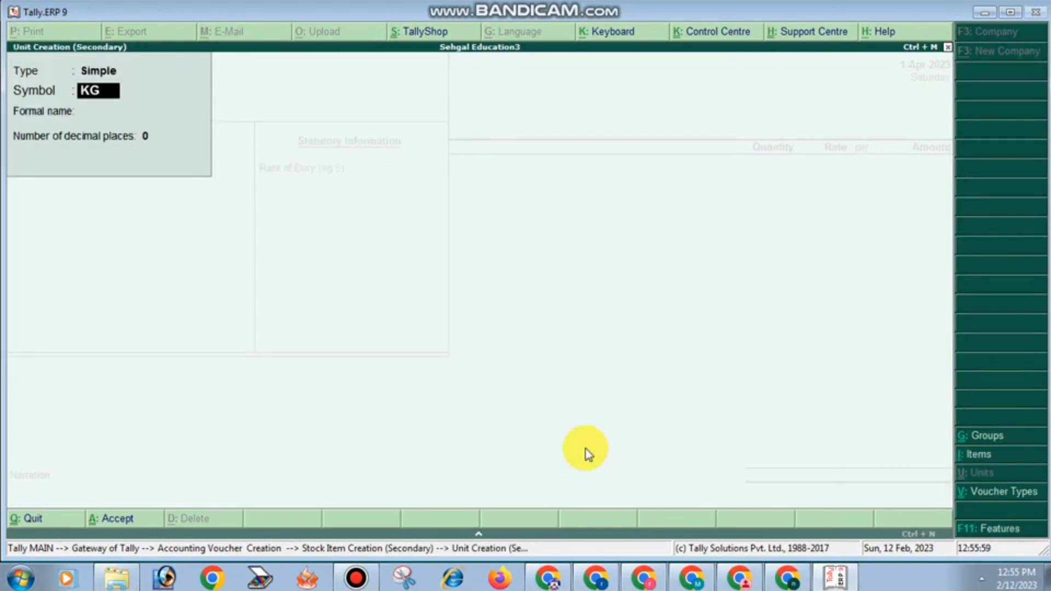
key("Return")
key("Return")
type("3")
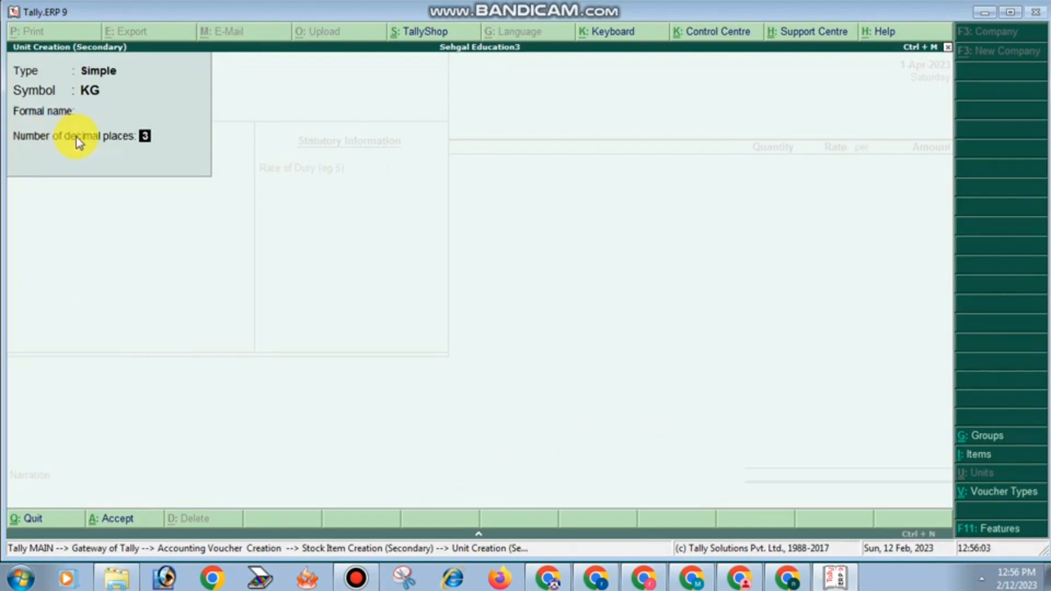
key("Return")
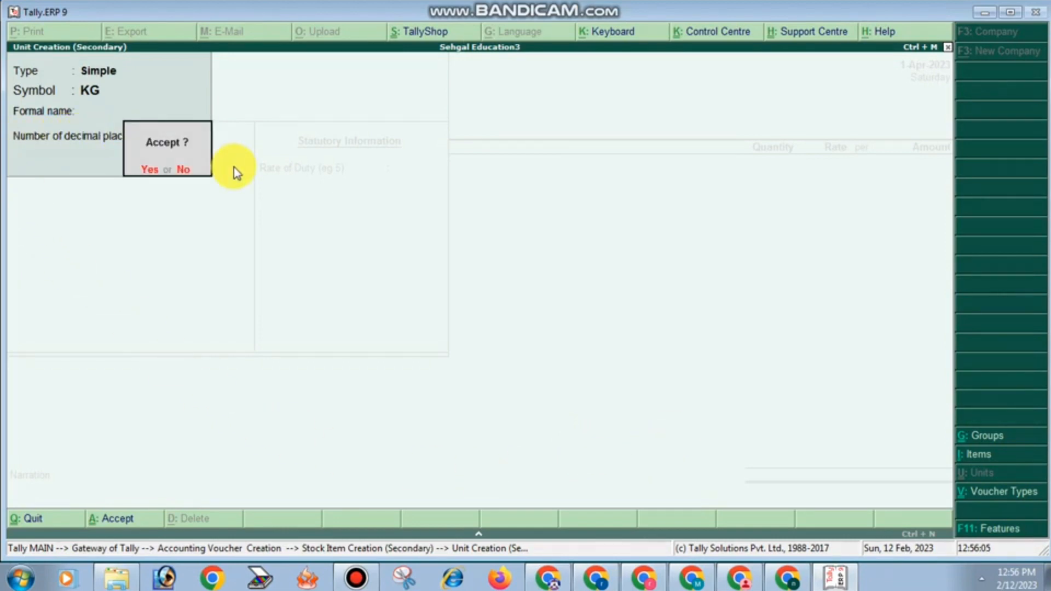
key("Return")
key("Return")
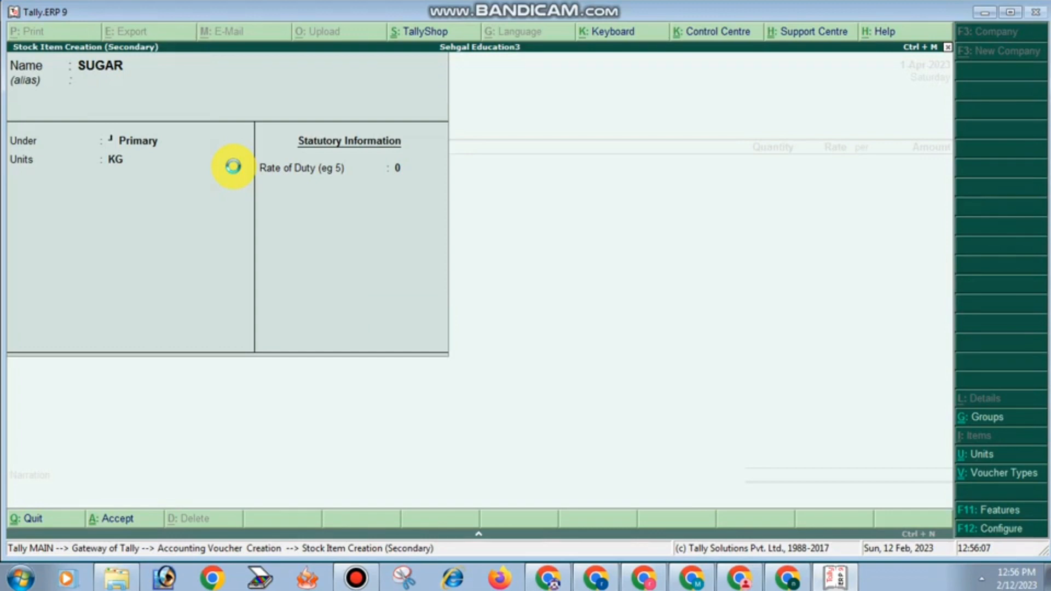
Save the SUGAR item and enter its purchase line with a quantity of 10 KG at a rate of 80.
key("Return")
type("10")
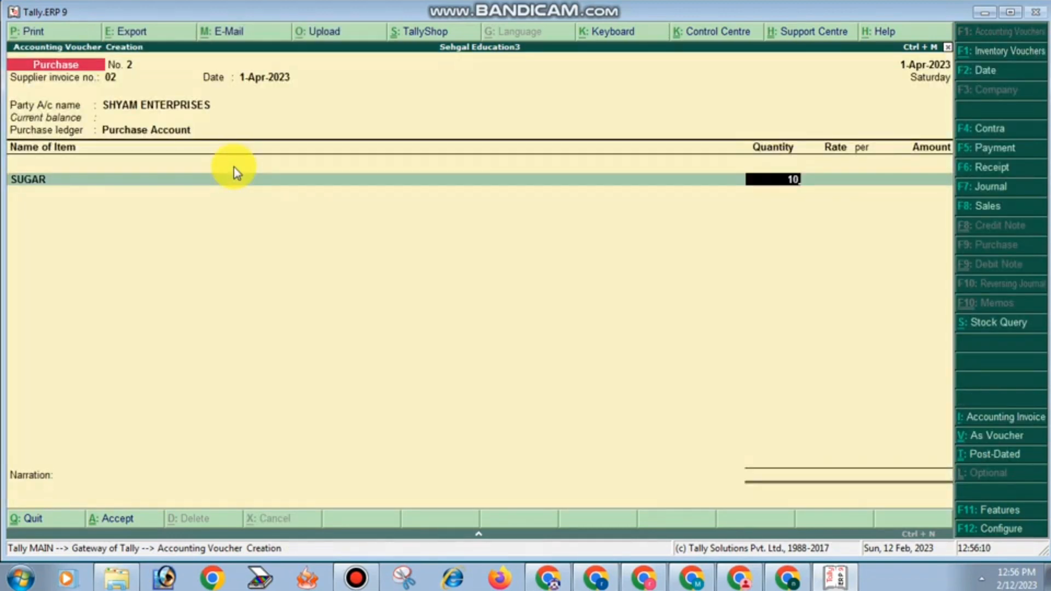
key("Return")
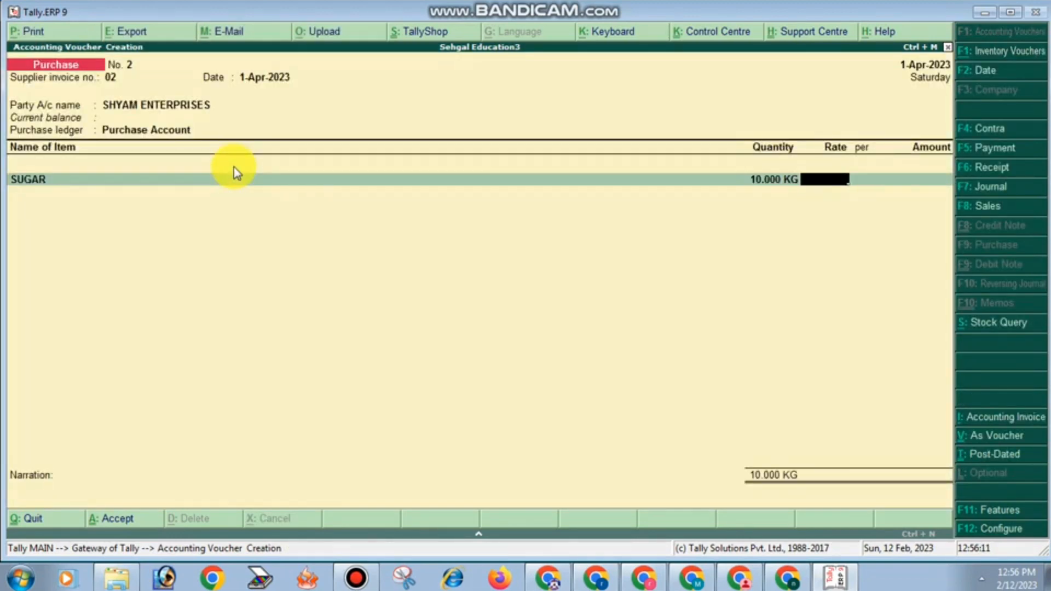
type("80")
key("Return")
key("Return")
key("Return")
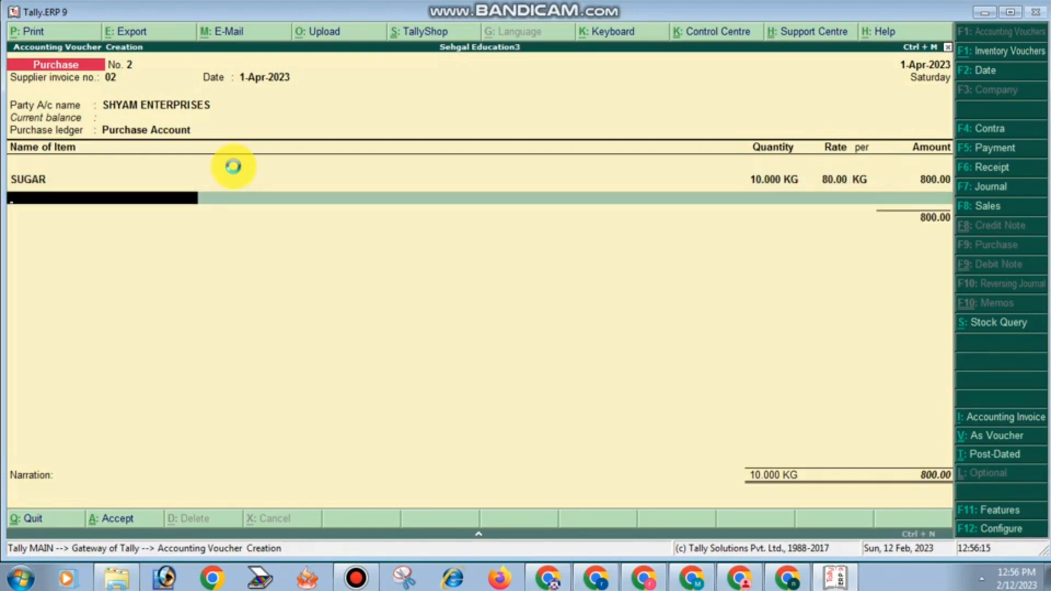
Create a stock item named SALT under Primary with pcs as its unit, from the voucher's second item line.
key("alt+c")
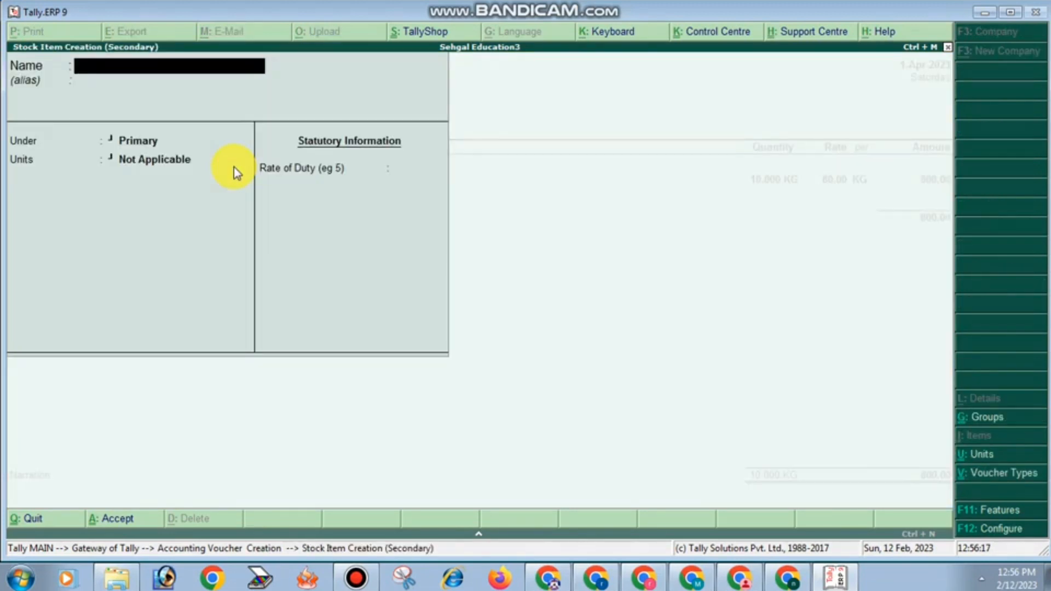
type("SALT")
key("Return")
key("Return")
key("Return")
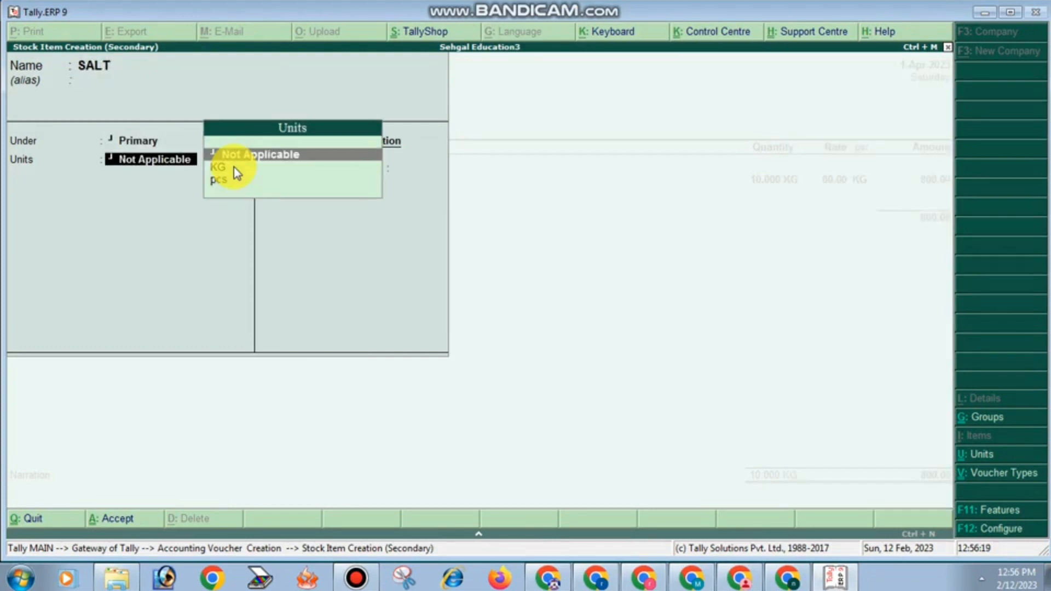
key("Down")
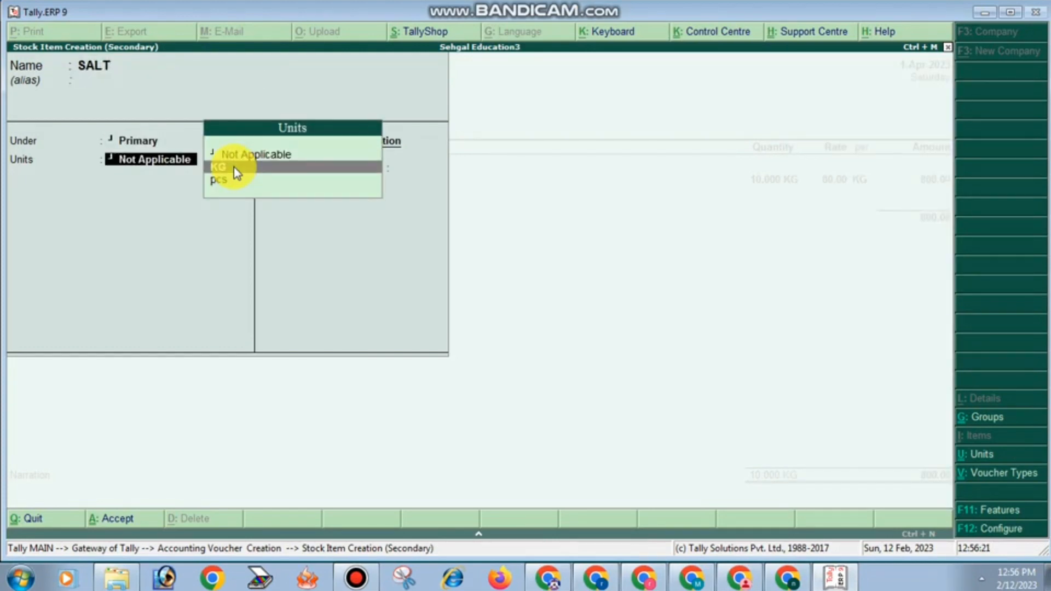
key("Return")
key("BackSpace")
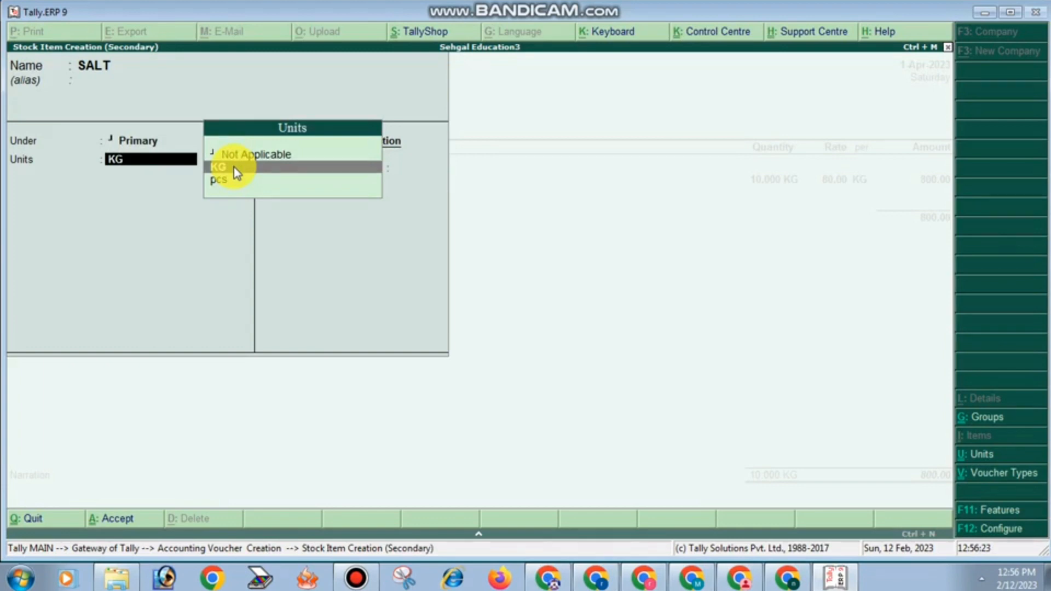
type("p")
key("Return")
key("Return")
key("Return")
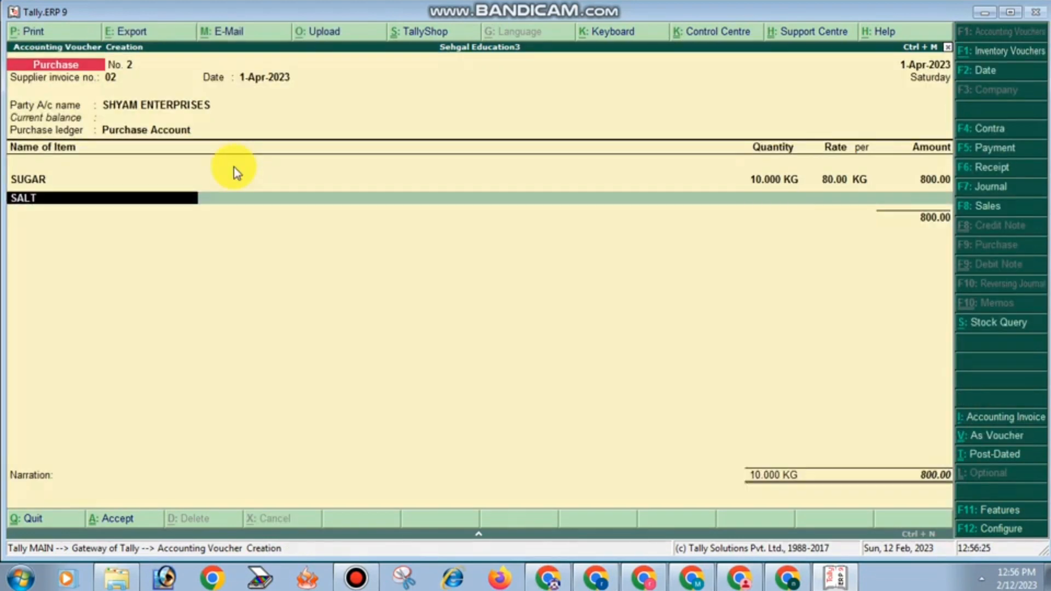
Enter the SALT purchase line with a quantity of 10 pcs at a rate of 50.
key("Return")
type("10")
key("Return")
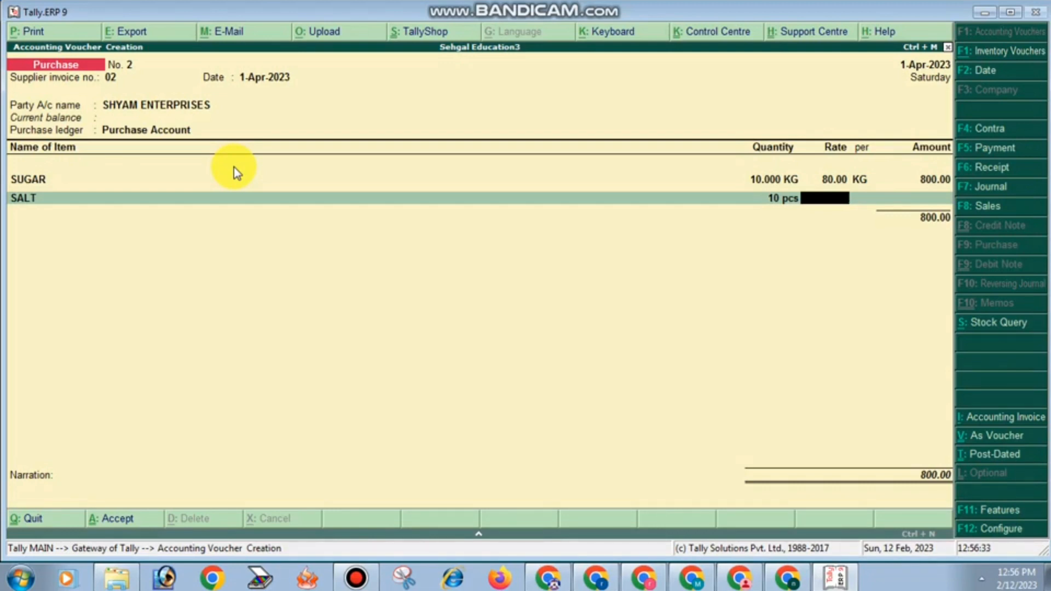
type("50")
key("Return")
key("Return")
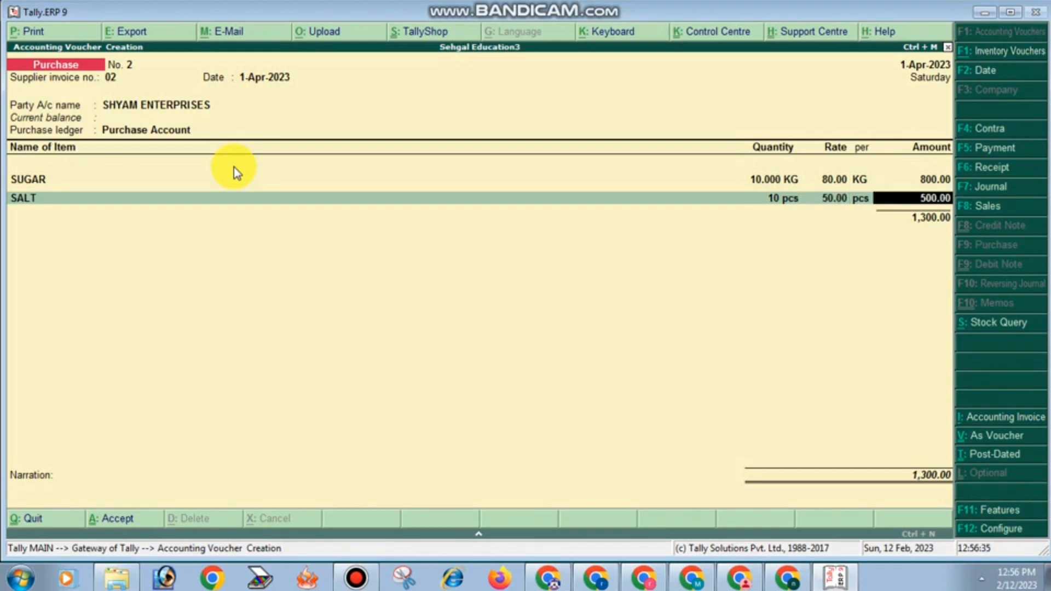
key("Return")
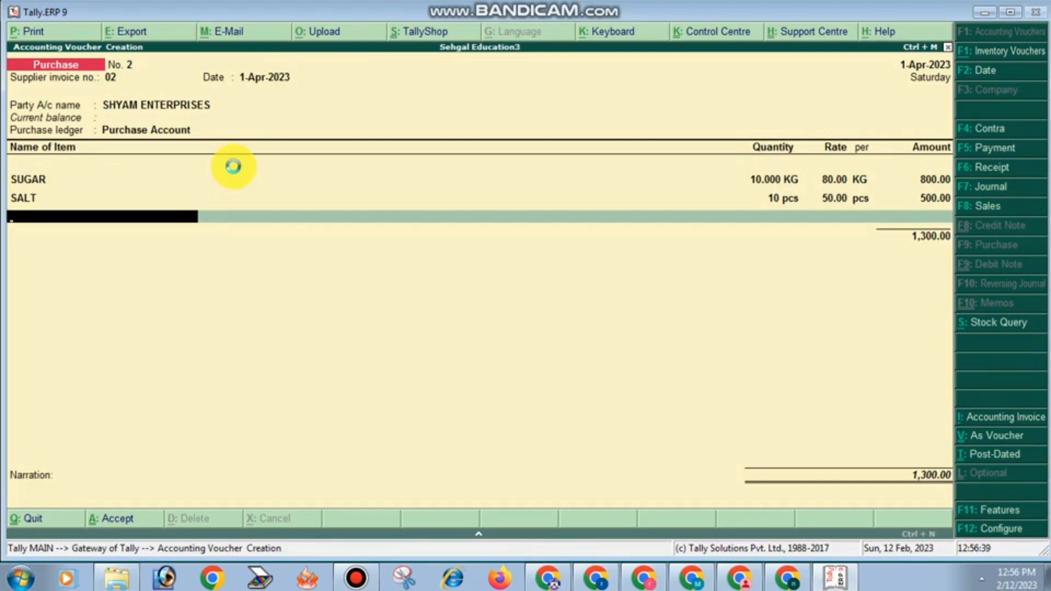
Create a stock item named SUJI under Primary with KG as its unit, from the voucher's third item line.
key("alt+c")
type("SUJI")
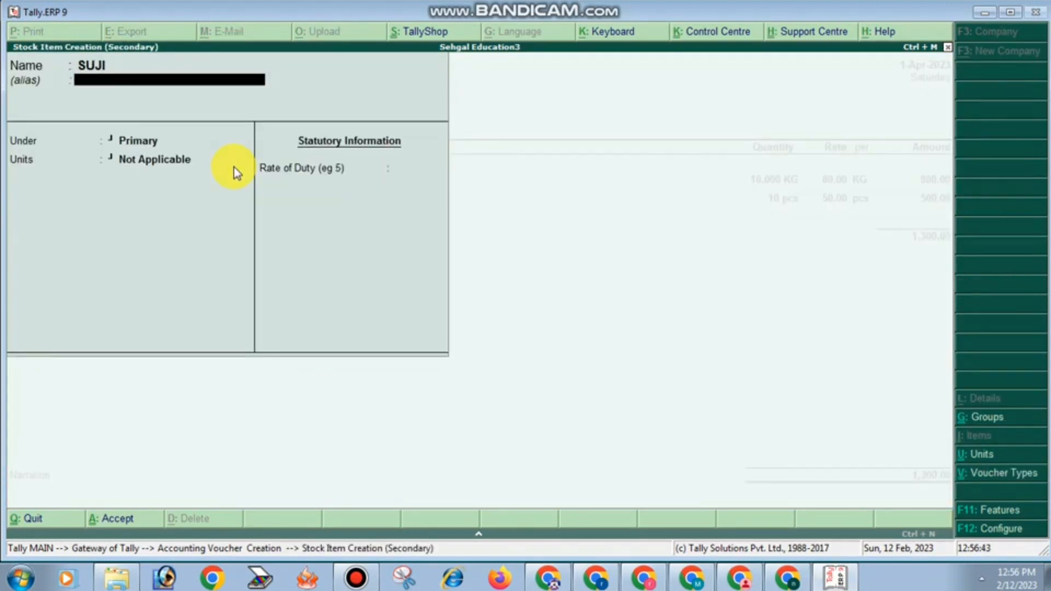
key("Return")
key("Return")
key("Down")
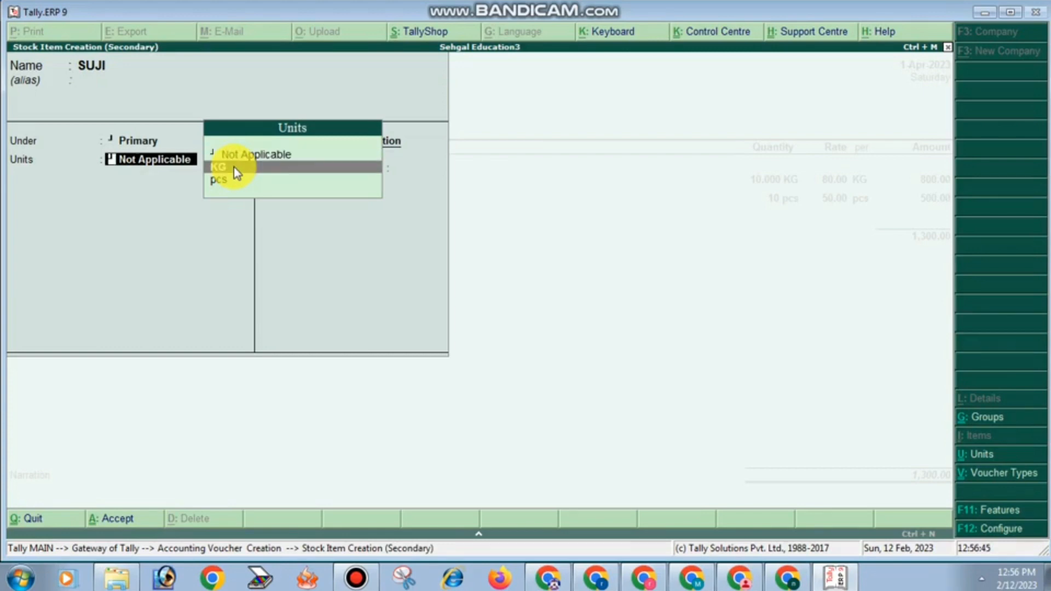
key("Return")
key("Return")
key("Return")
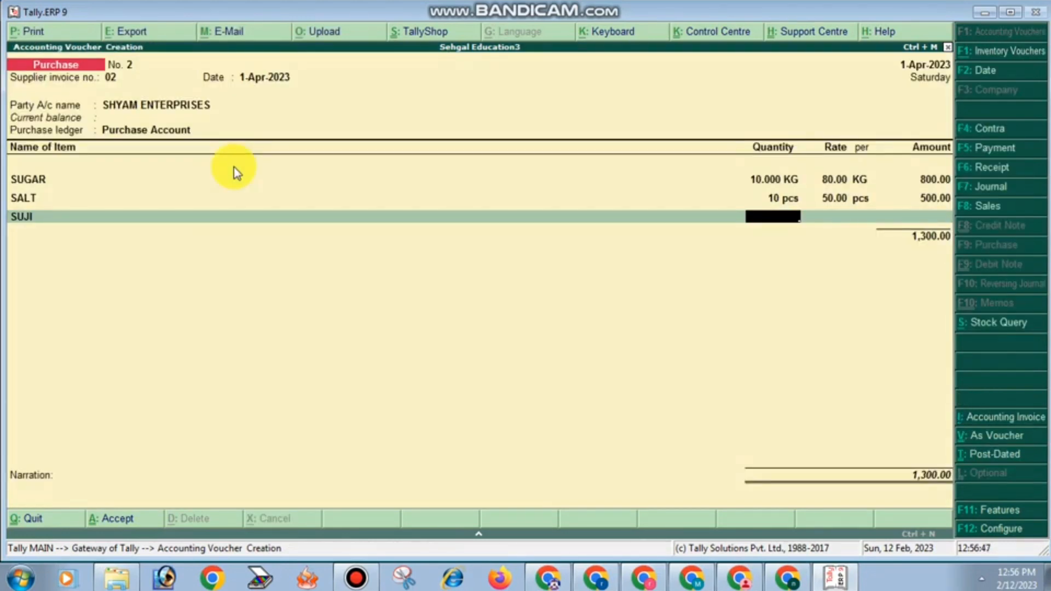
Enter the SUJI purchase line with a quantity of 5.800 KG at a rate of 80.
type("5.800")
key("Return")
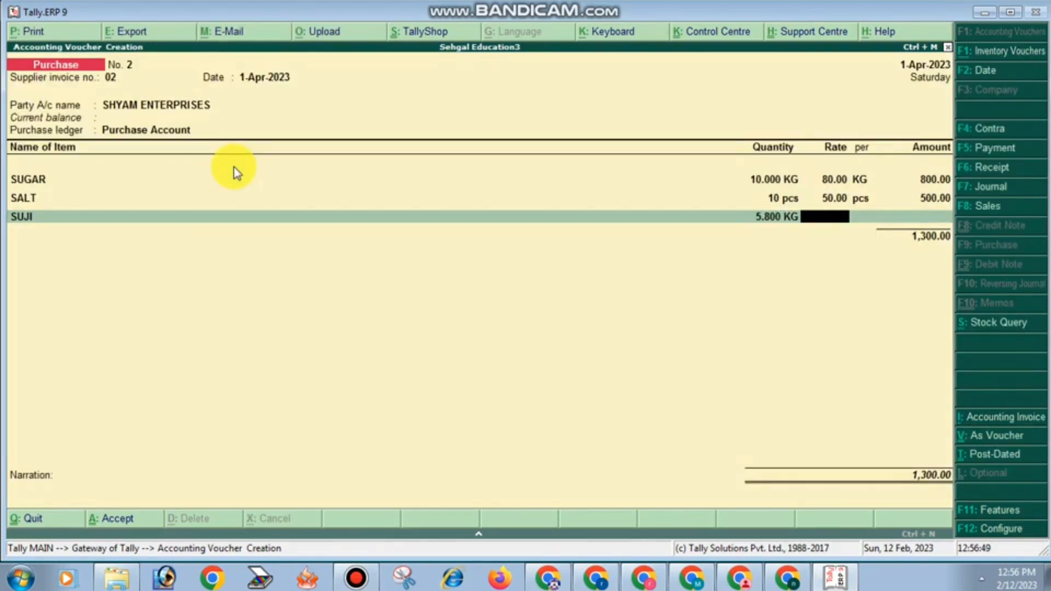
type("80")
key("Return")
key("Return")
key("Return")
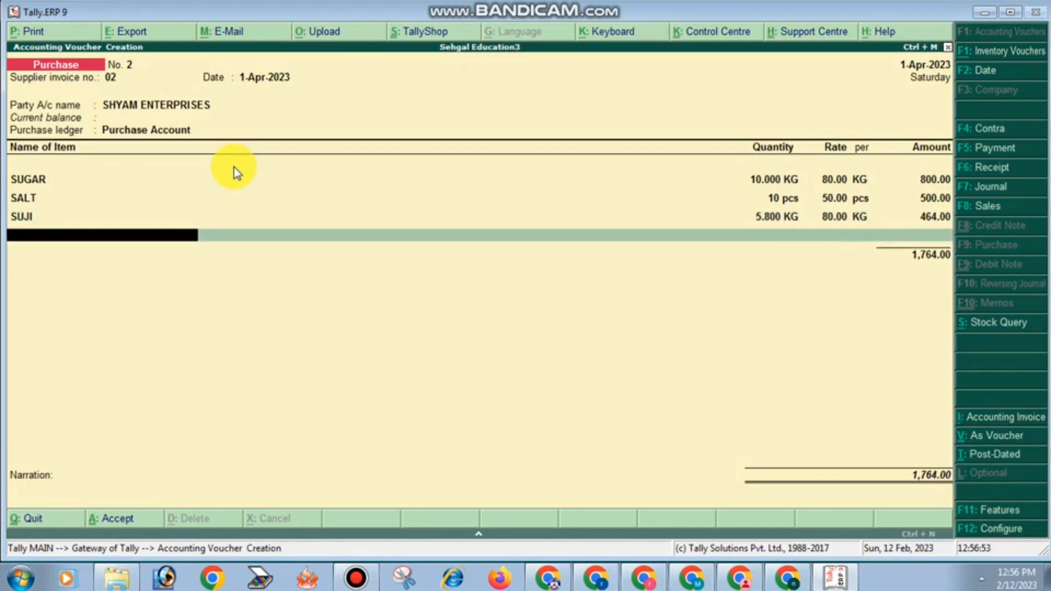
End the item list, add the narration BEING GOODS PURCHASE, and save the purchase voucher.
key("Return")
key("Return")
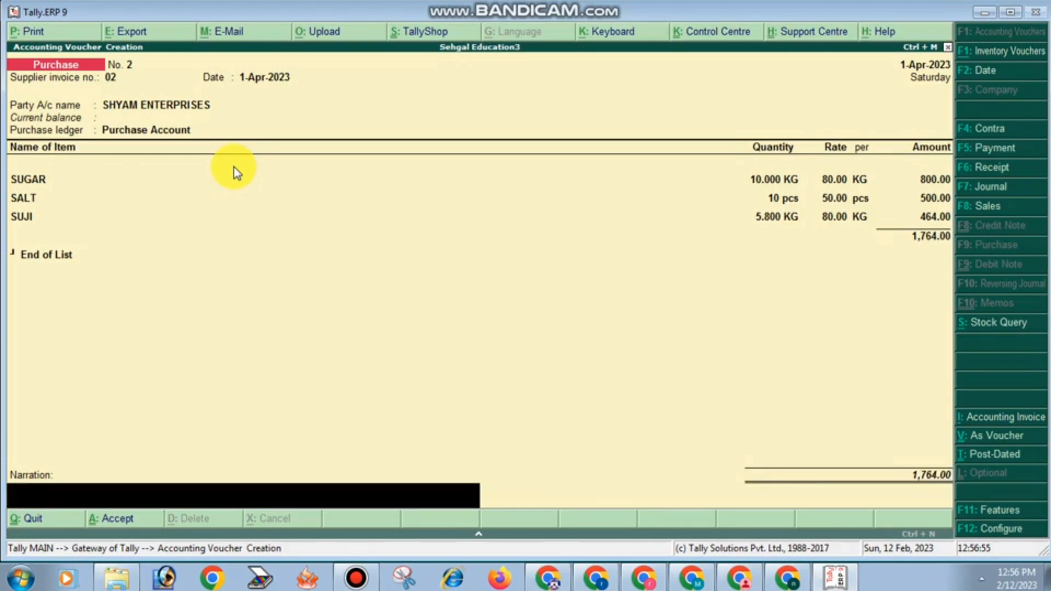
type("BEING GOODS PURCHASE")
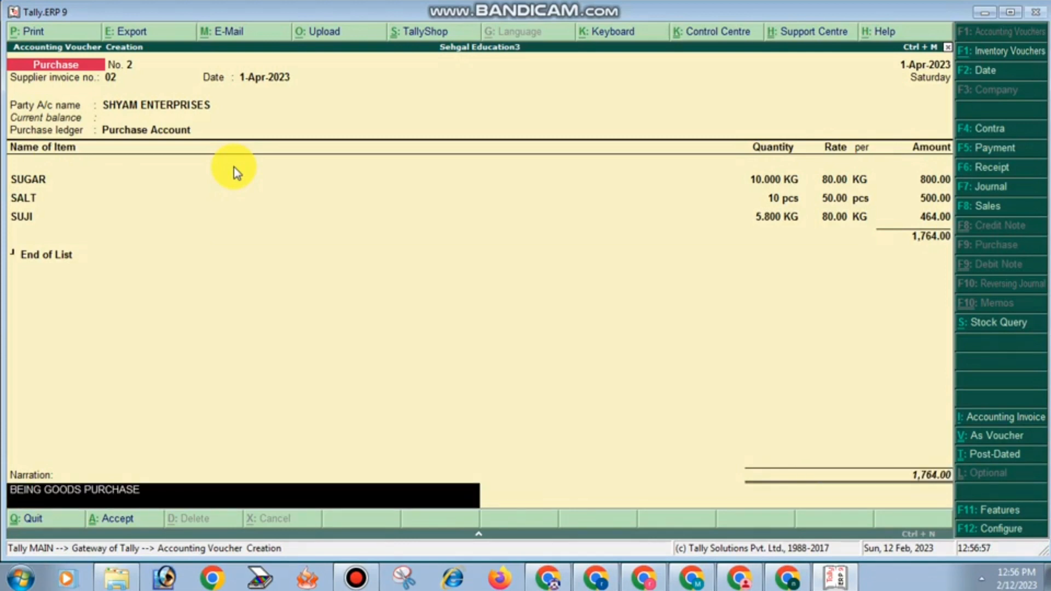
key("Return")
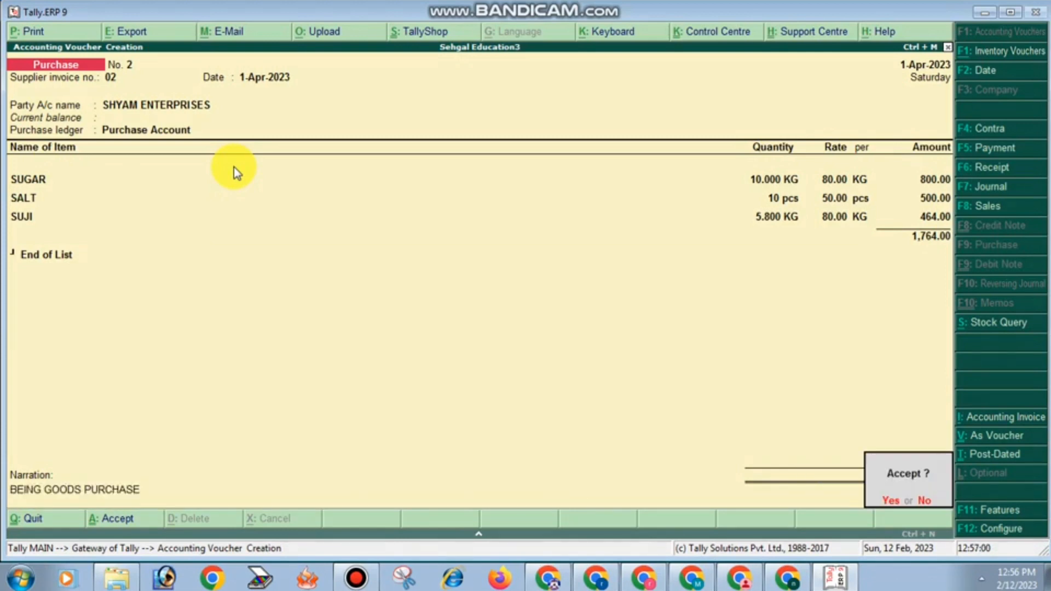
key("Return")
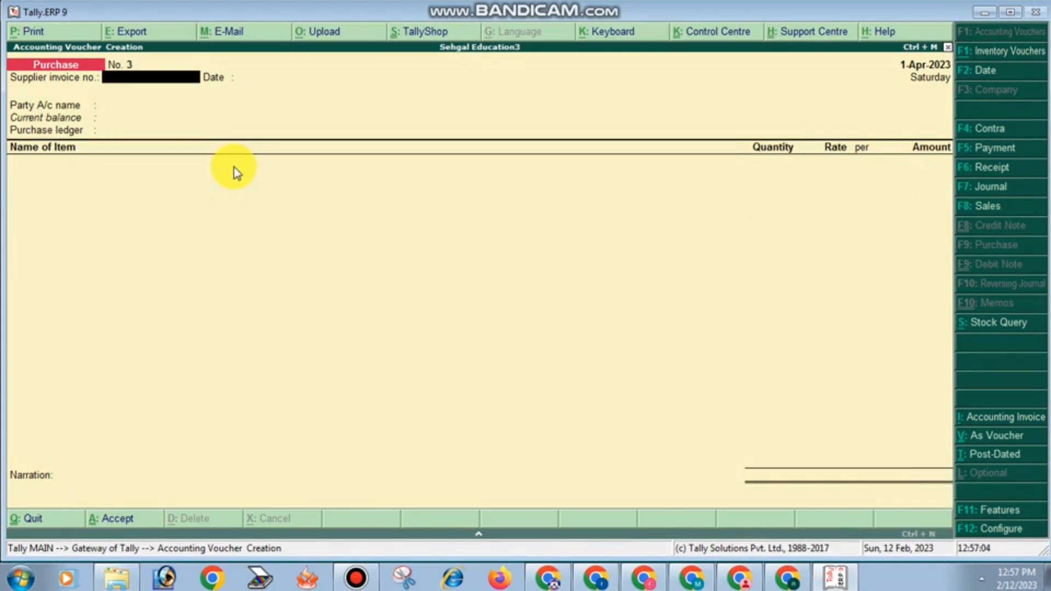
Leave purchase entry and start a sales voucher with reference number 01.
key("Escape")
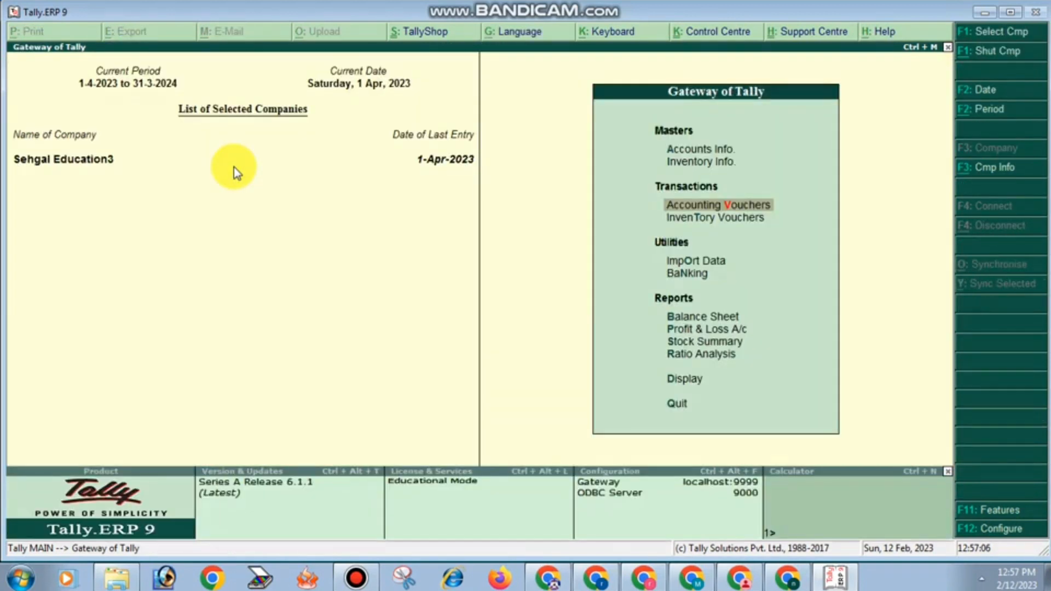
key("Down")
key("Up")
key("Return")
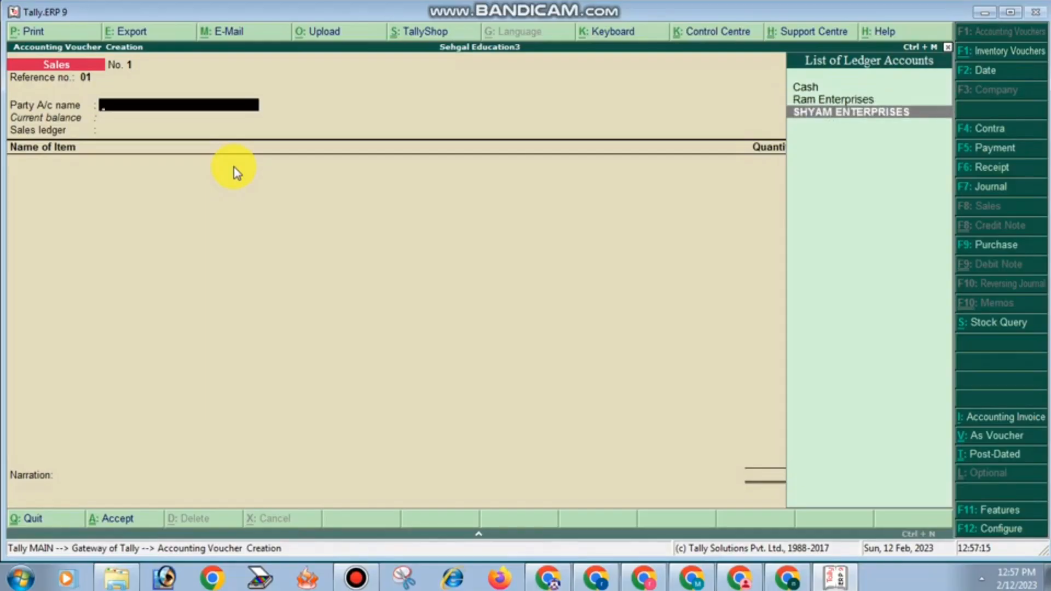
Start a new ledger in the customer's name from the sales voucher's party account field.
key("Up")
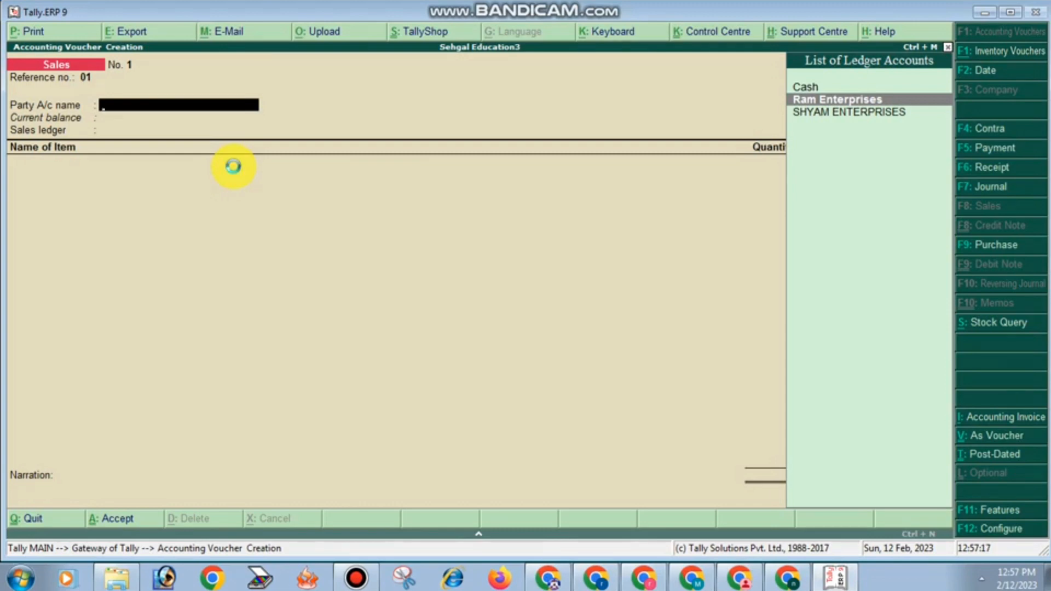
key("alt+c")
type("AL")
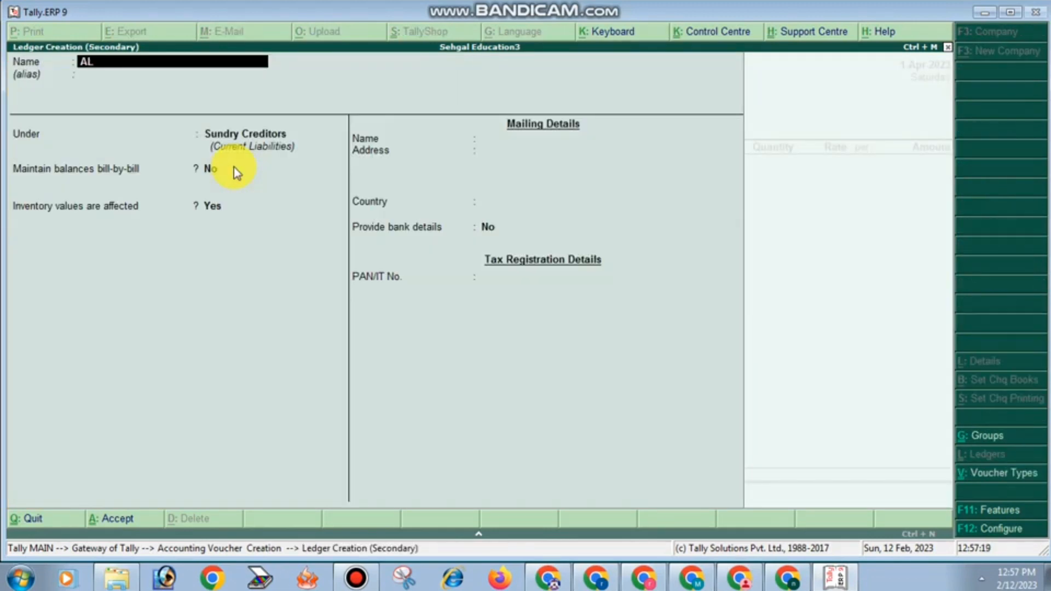
type("OK")
key("Return")
key("Return")
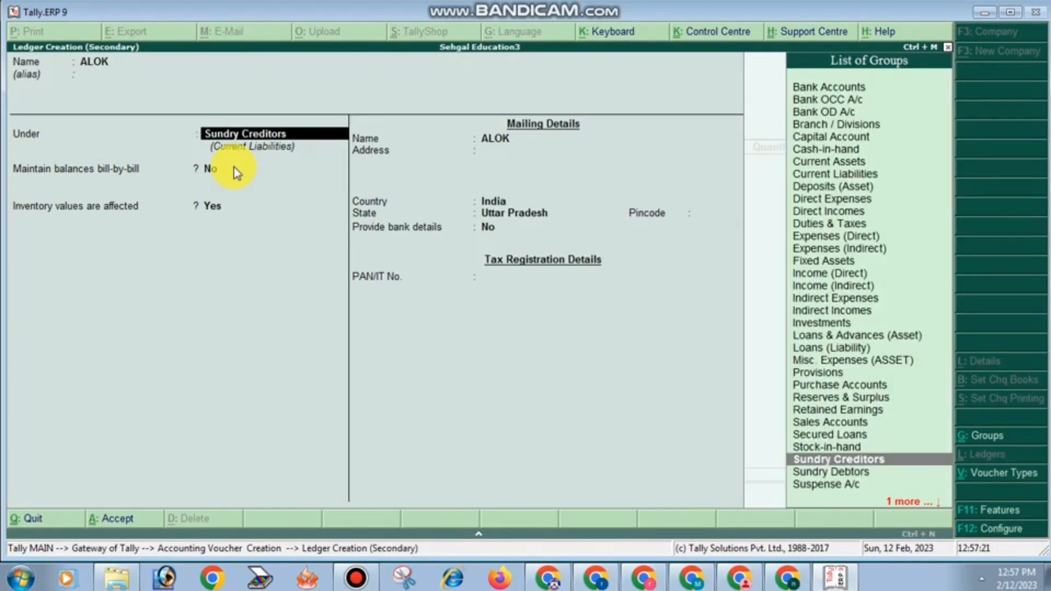
Place the customer's ledger under Sundry Debtors, without bill-by-bill balances, and set inventory values are affected to Yes.
type("S")
key("Down")
key("Down")
key("Down")
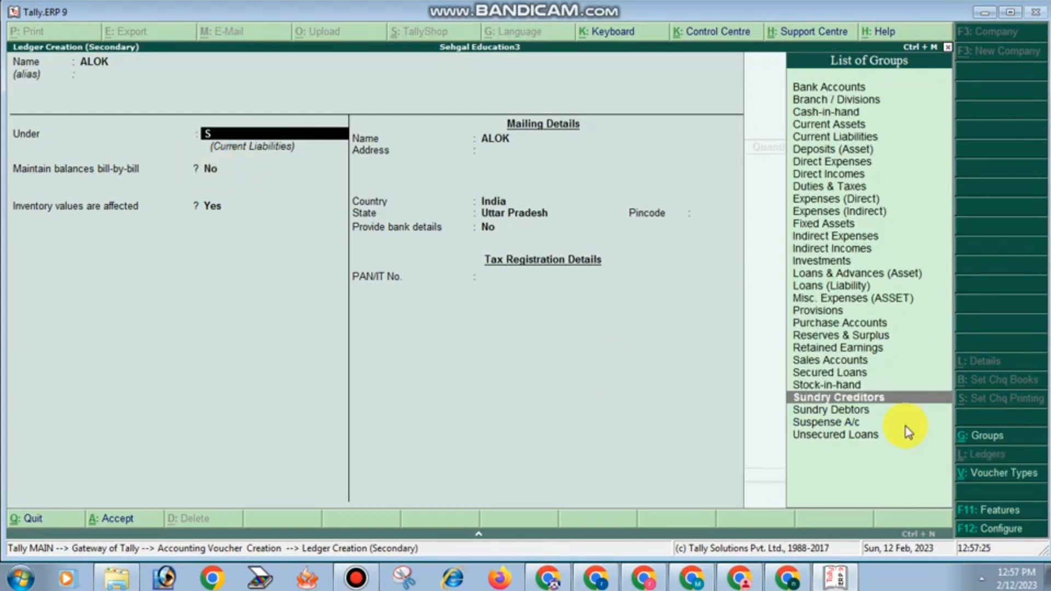
left_click(830, 410)
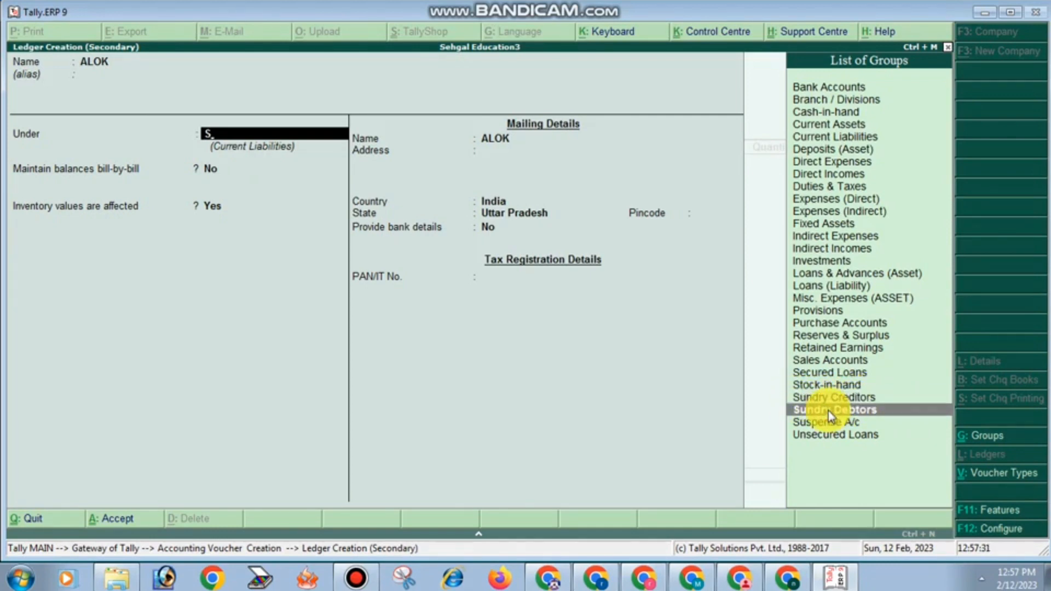
left_click(858, 410)
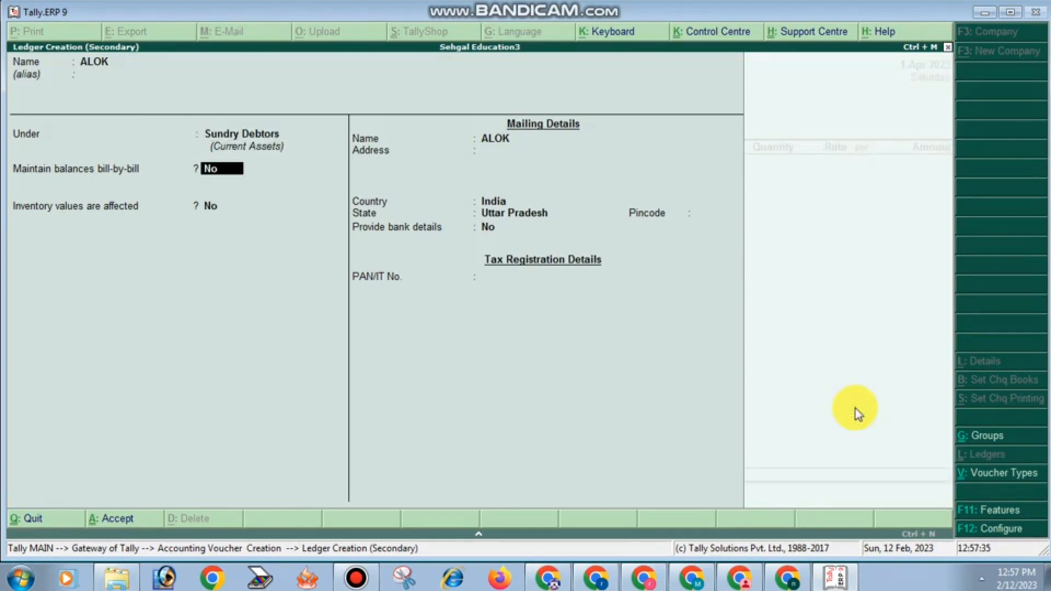
key("Return")
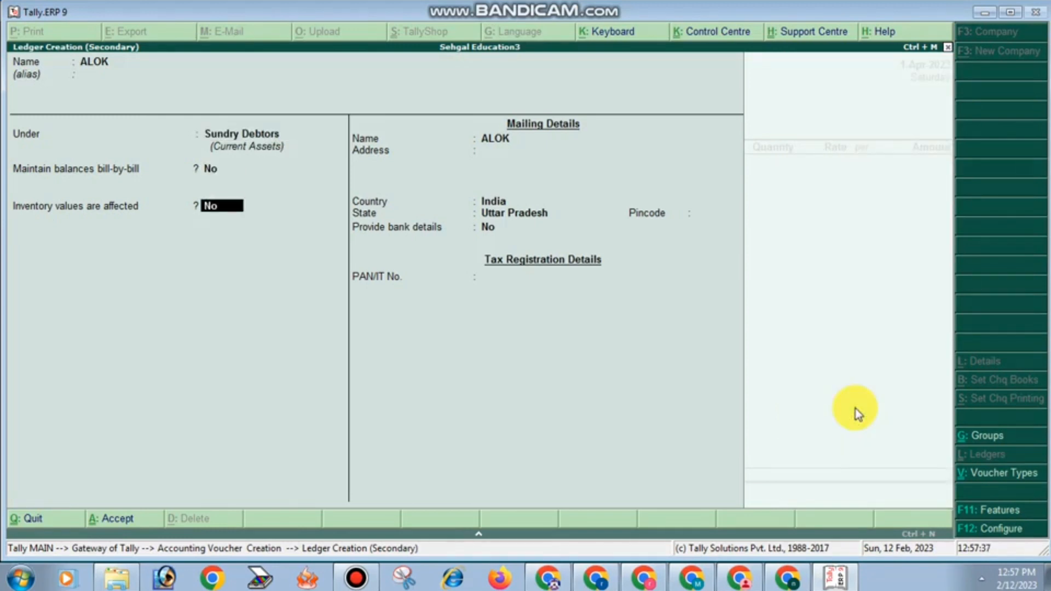
key("y")
key("Return")
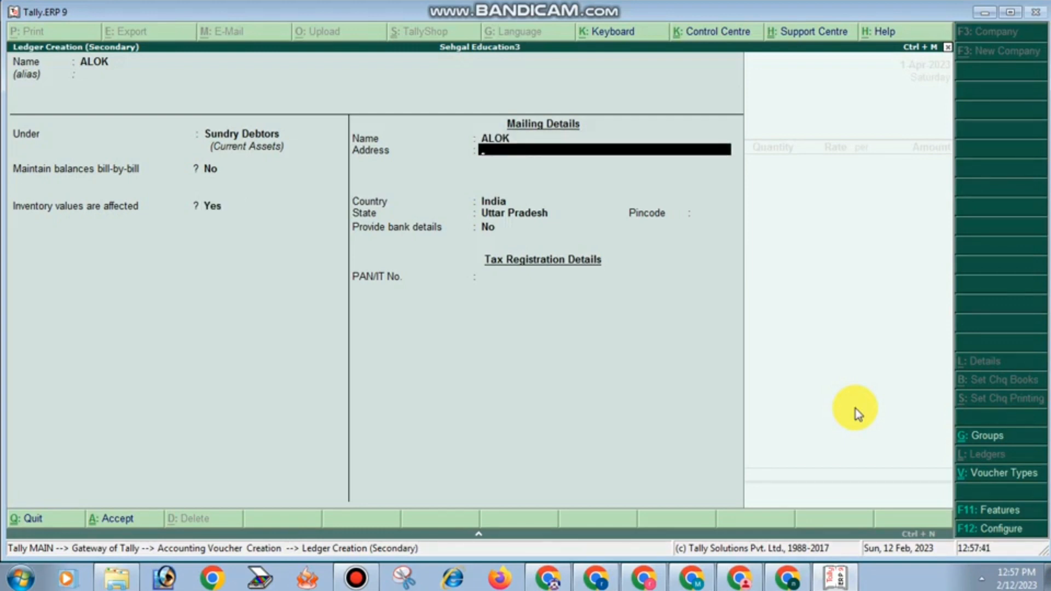
Enter the customer's mailing address, keep country India and state Uttar Pradesh without bank details, and save the ledger.
type("MATHURA")
key("Return")
key("Return")
key("Return")
key("Return")
key("Return")
key("Return")
key("Return")
key("Return")
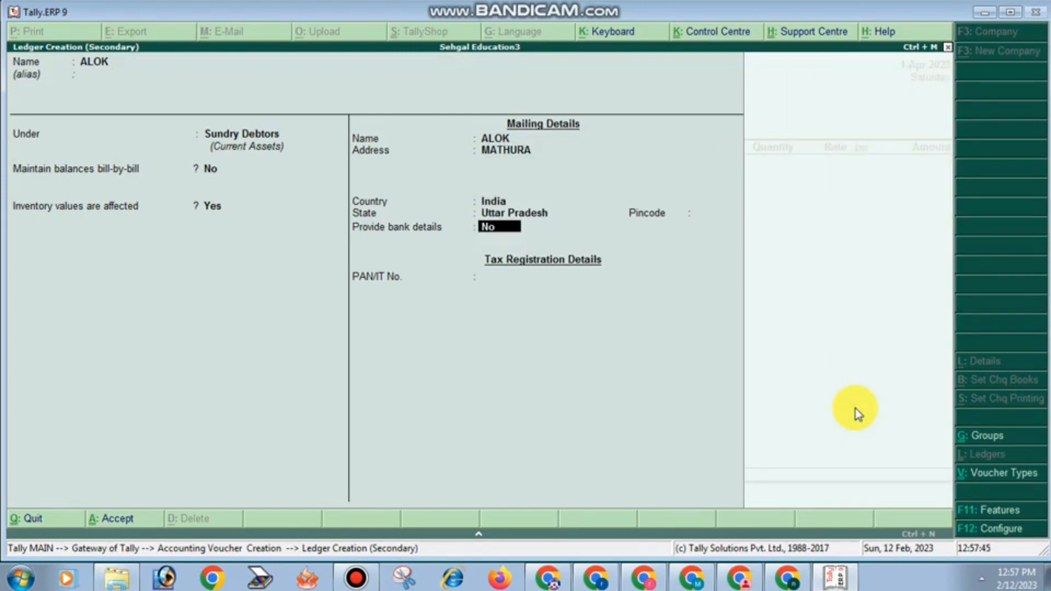
key("Return")
key("Return")
key("Return")
Accept the customer as the sales voucher's party, leaving the despatch and order details blank.
key("Return")
key("Return")
key("Return")
key("Return")
key("Return")
key("Return")
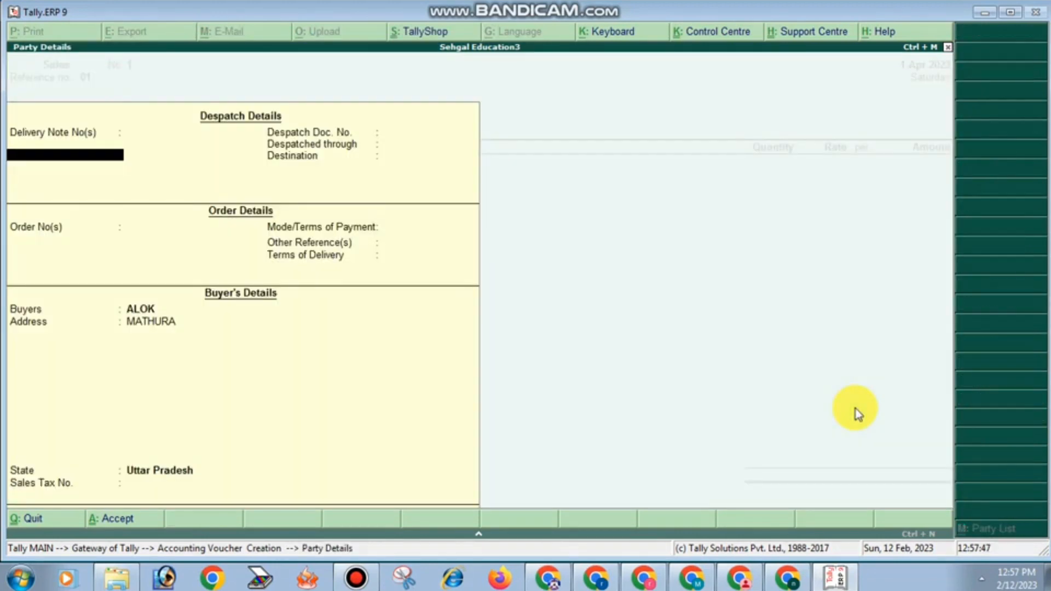
key("Return")
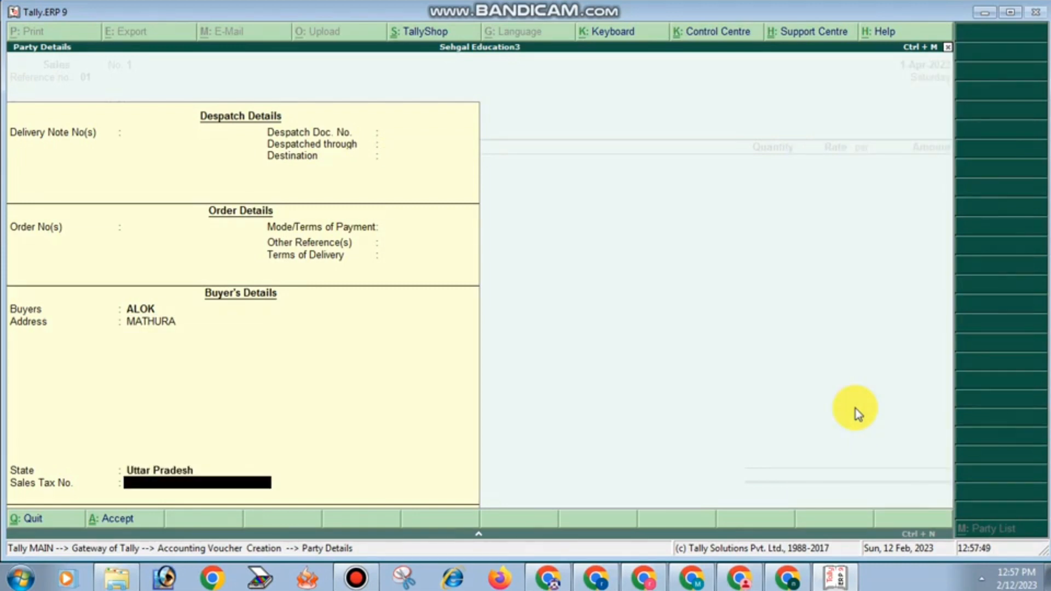
key("Return")
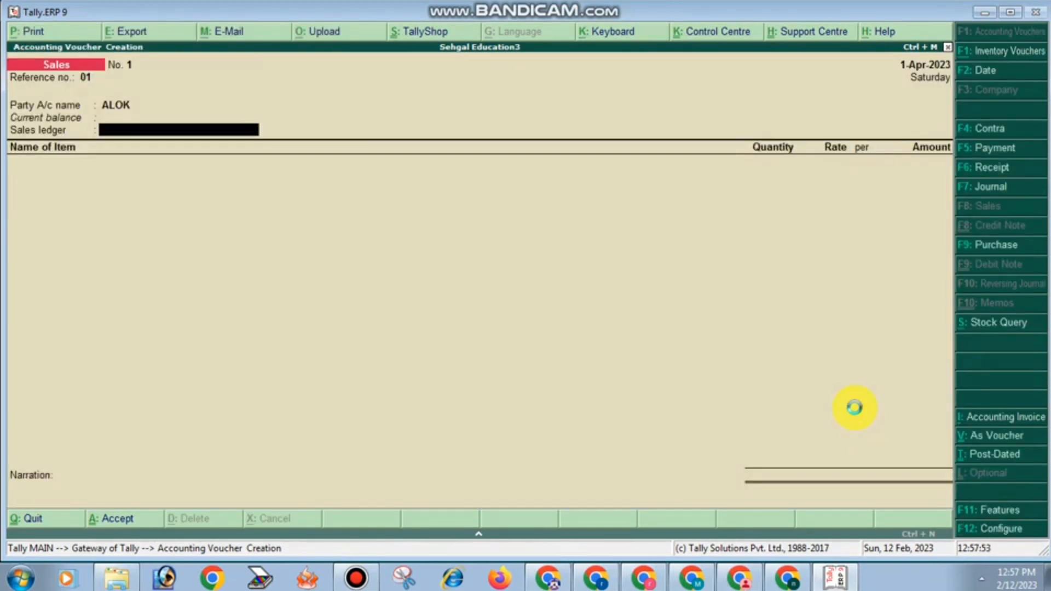
Create a SALE ACCOUNT ledger under Sales Accounts, without bank details, and use it as the voucher's sales ledger.
key("alt+c")
type("SA")
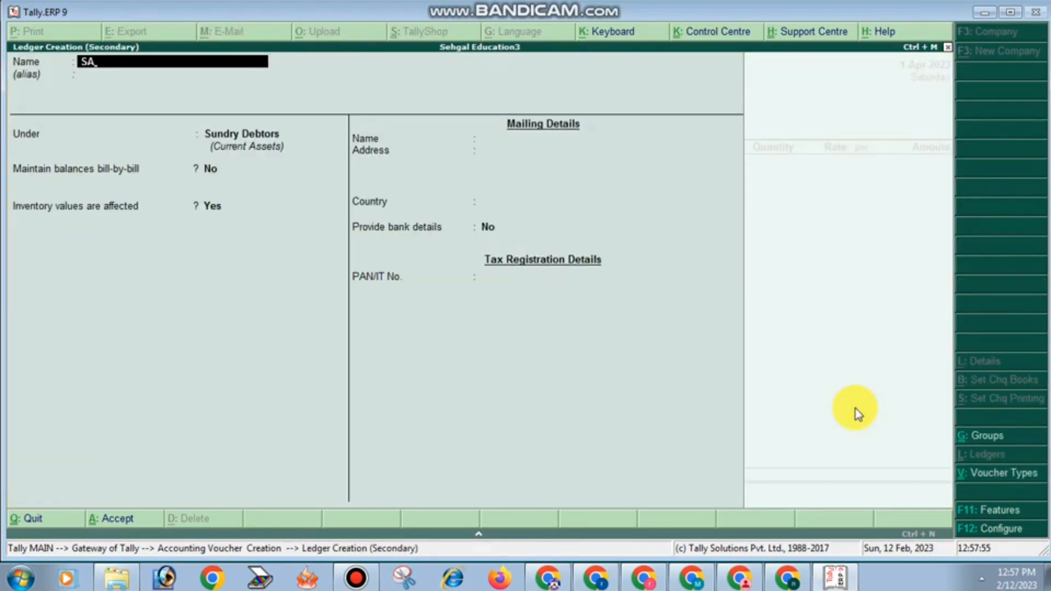
type("LE ACCOUNT")
key("Return")
key("Return")
type("SA")
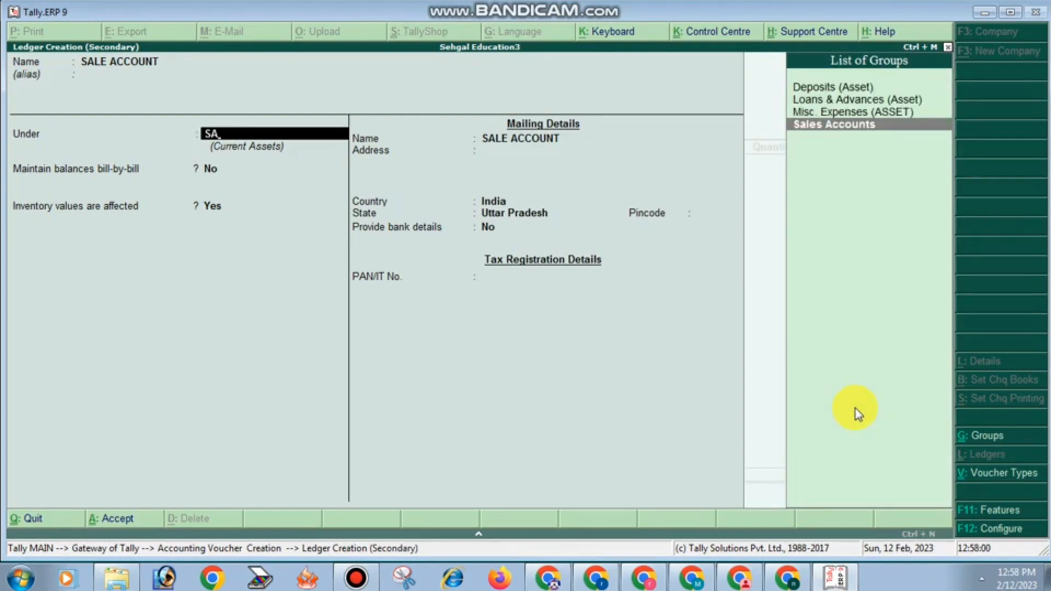
key("Return")
key("Return")
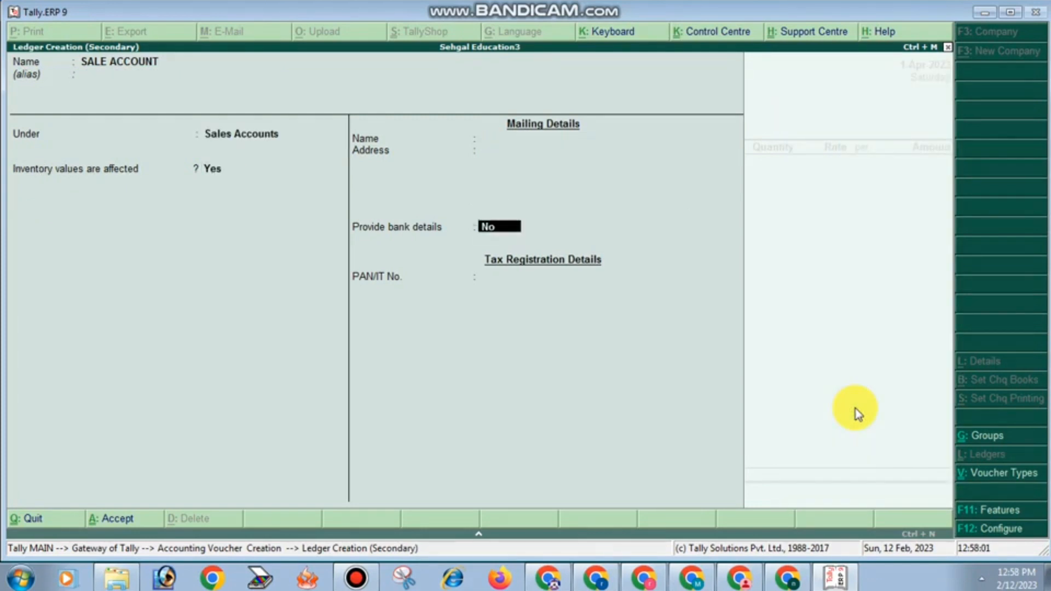
key("Return")
key("Return")
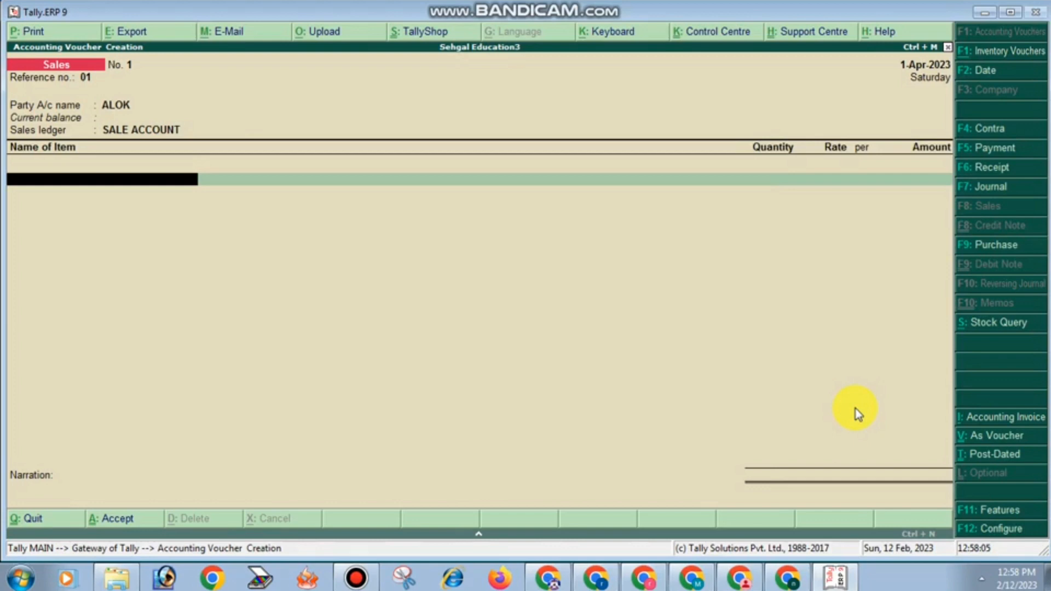
Add the Lcd item to the sales voucher with quantity 5 pcs and rate 6,500 per piece.
type("L")
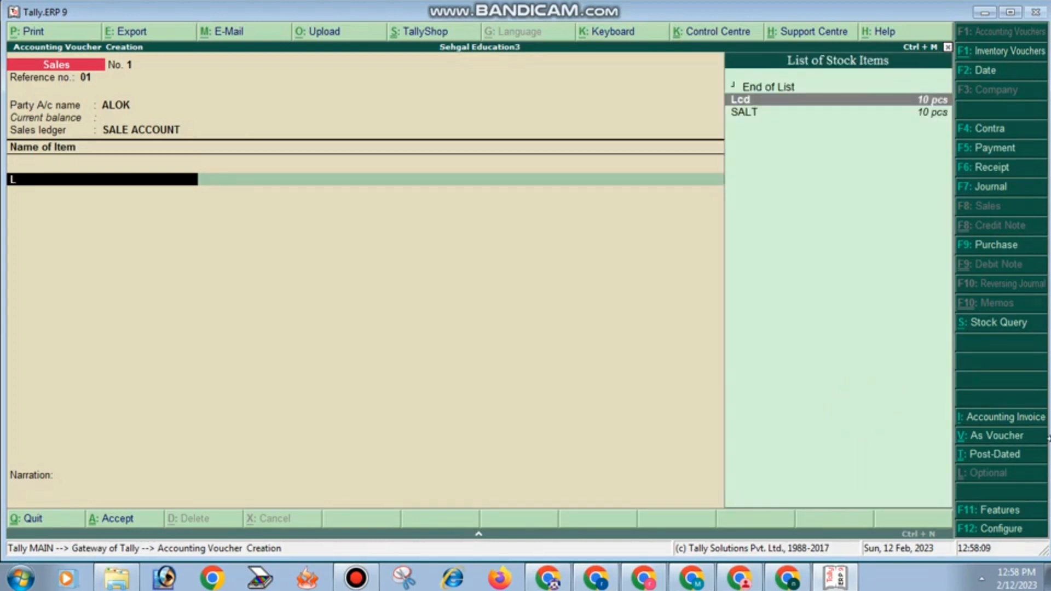
left_click(923, 101)
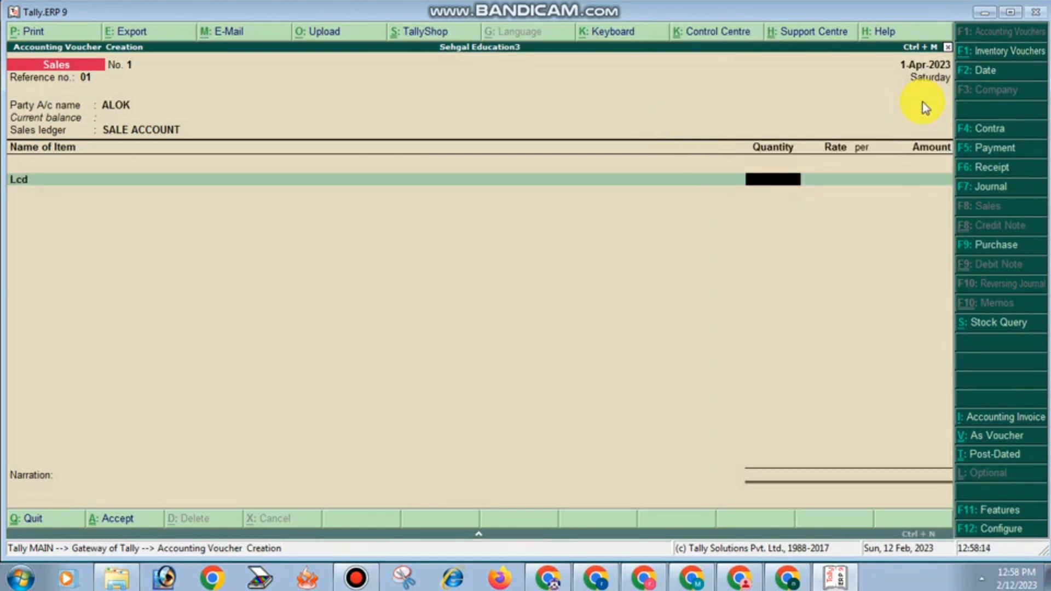
type("5")
key("Return")
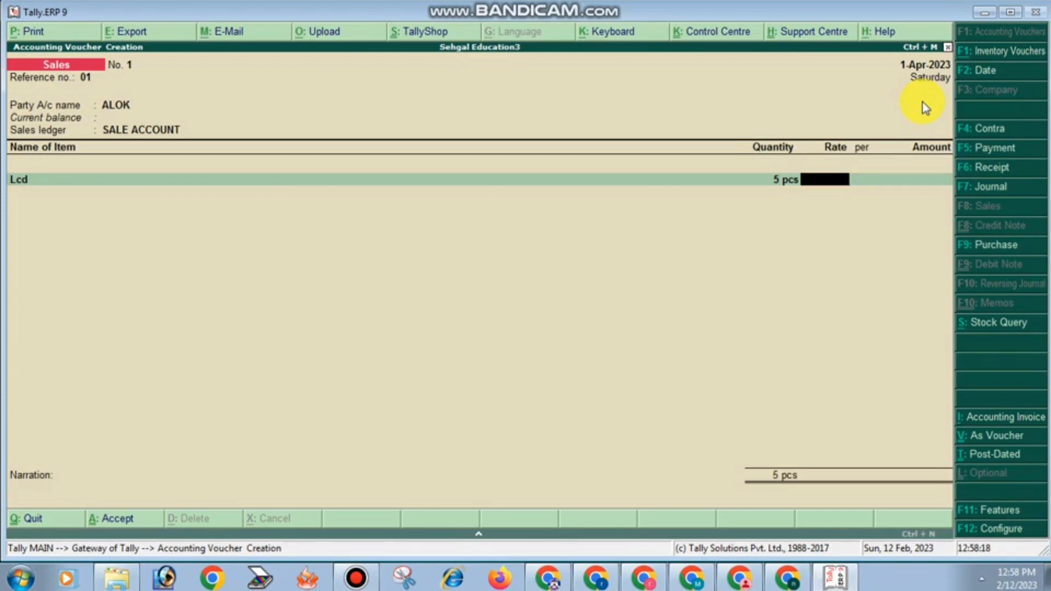
type("6500")
key("Return")
key("Return")
key("Return")
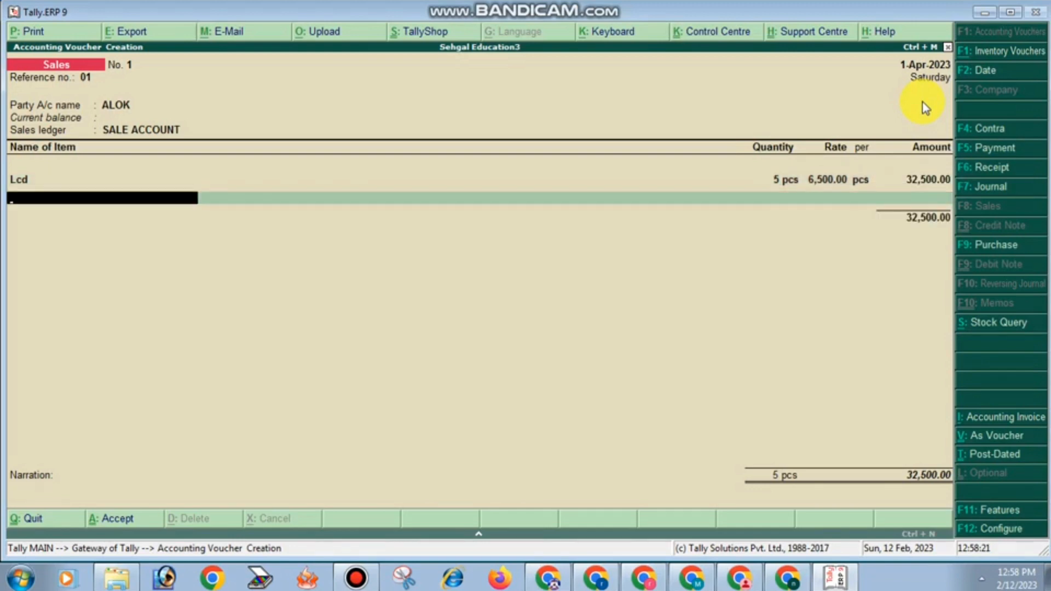
Add the Keyboard item on the voucher's second line with quantity 7 pcs and rate 650.
type("K")
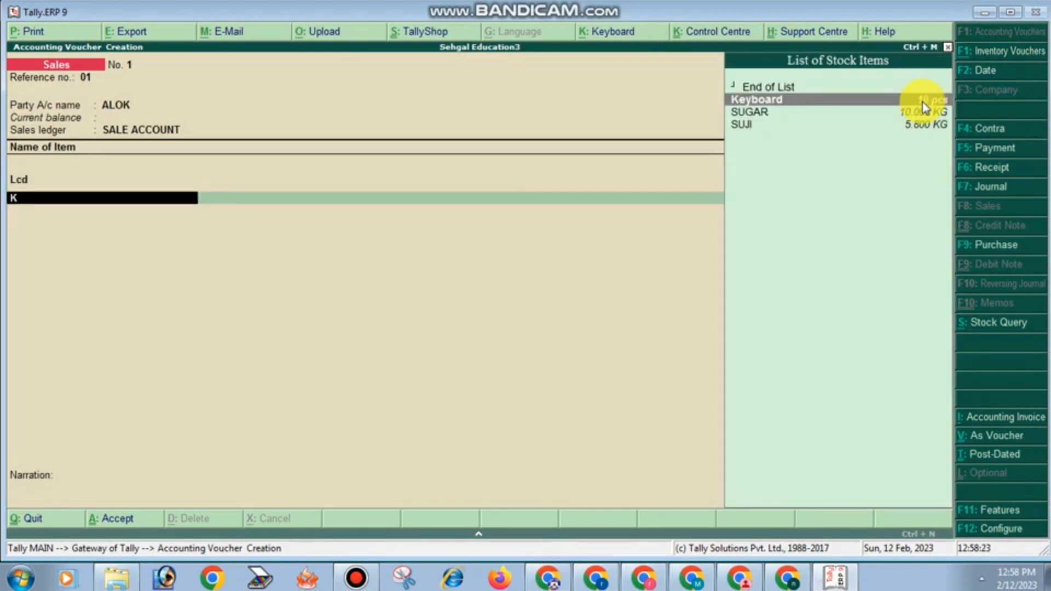
key("Return")
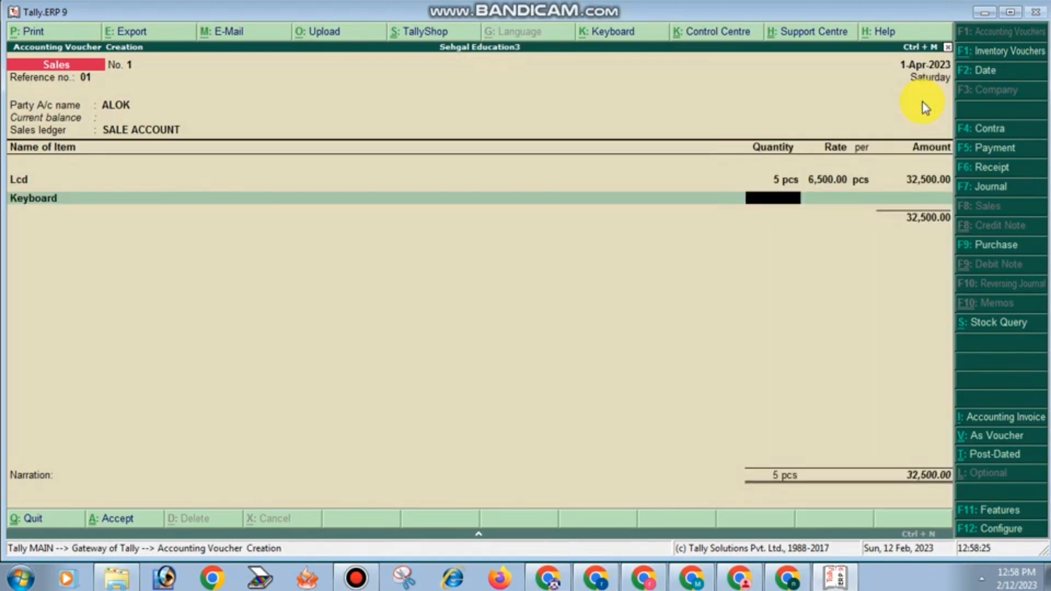
type("7")
key("Return")
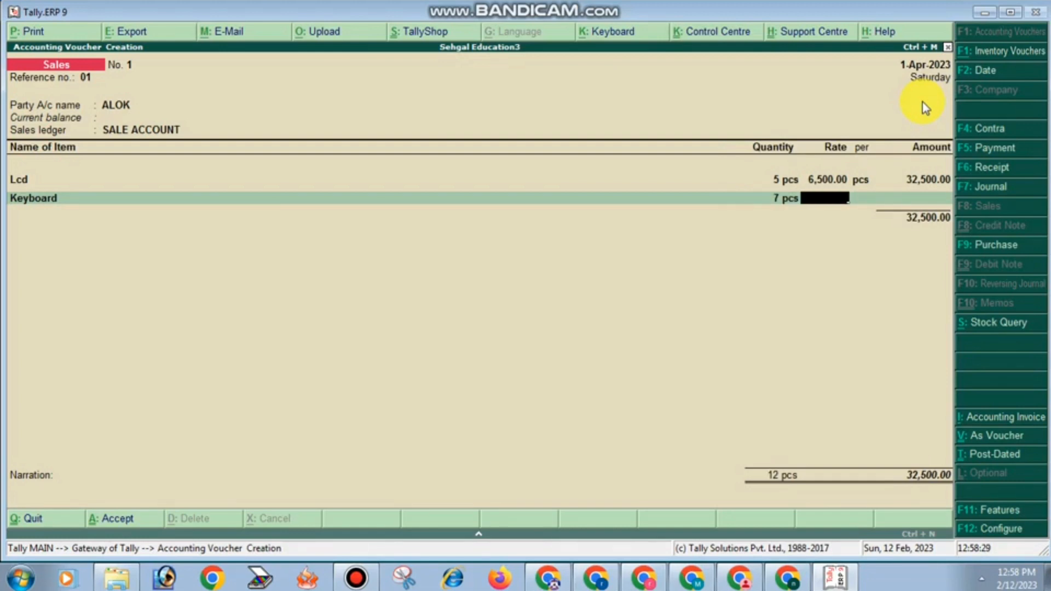
type("650")
key("Return")
key("Return")
key("Return")
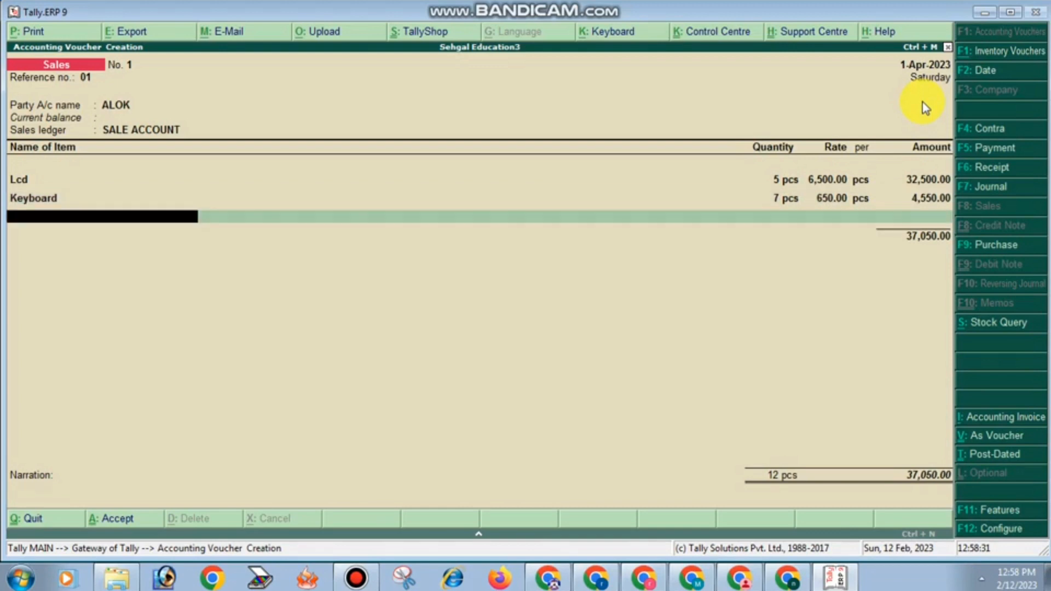
Add the Mouse item on the voucher's third line with quantity 6 pcs and rate 450.
type("M")
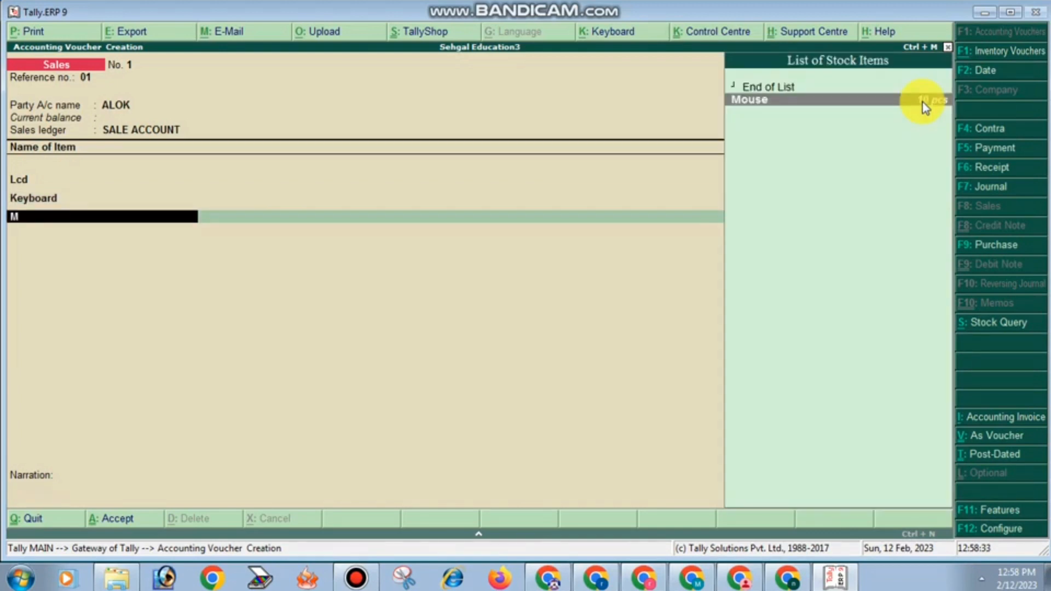
key("Return")
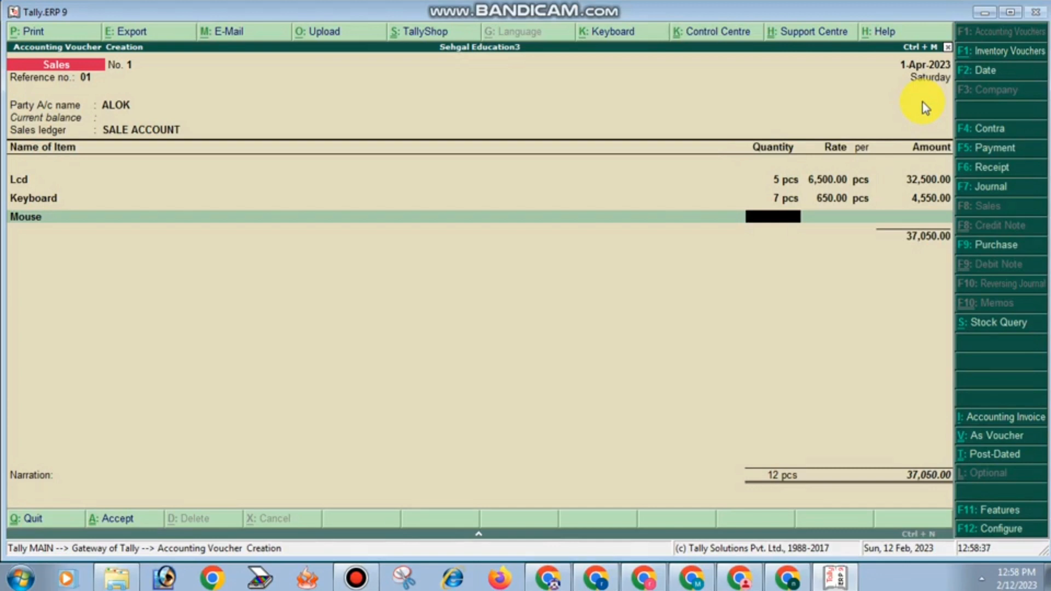
type("6")
key("Return")
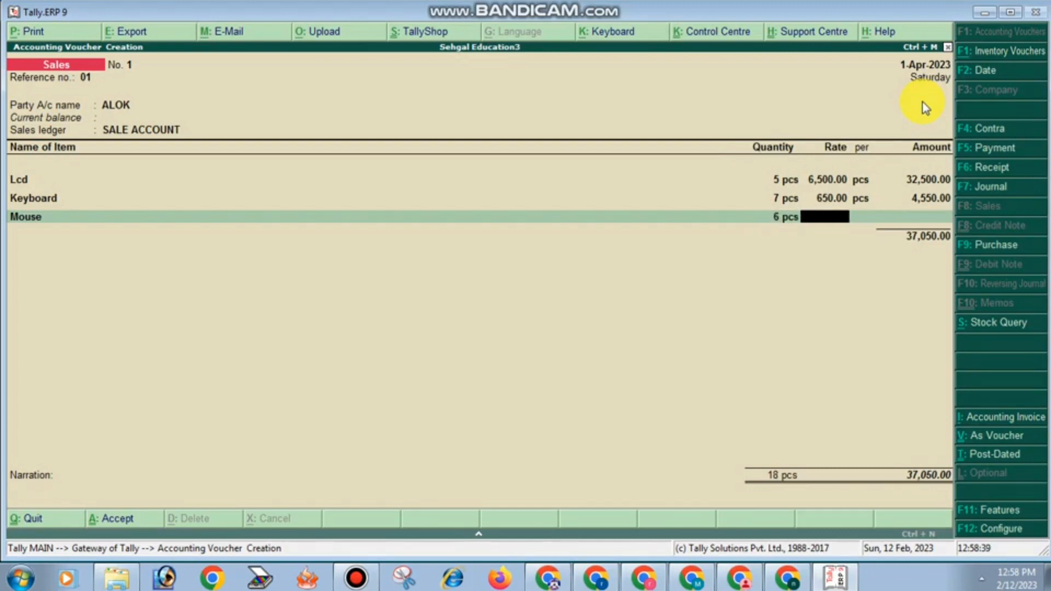
type("450")
key("Return")
key("Return")
key("Return")
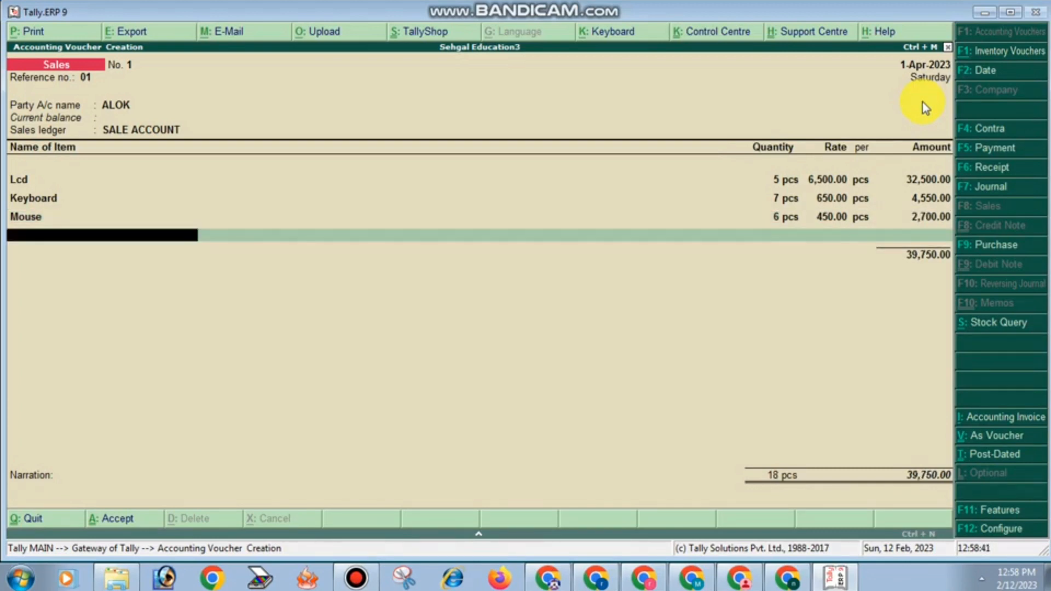
End the item list, enter the narration BEING GOODS SALE, and save the sales voucher.
key("Return")
key("Return")
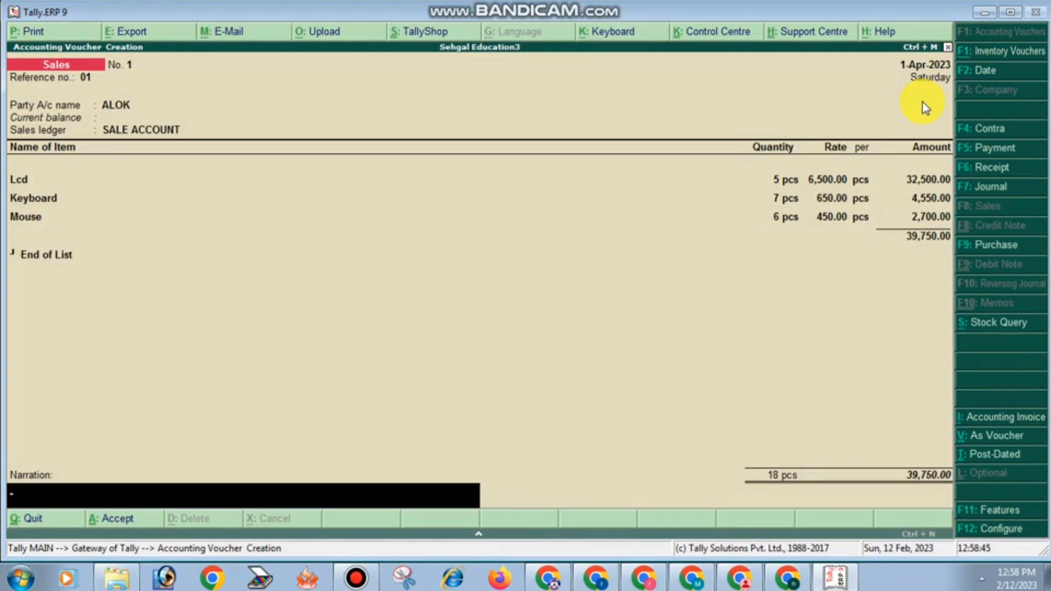
type("BEING GOODS SALE")
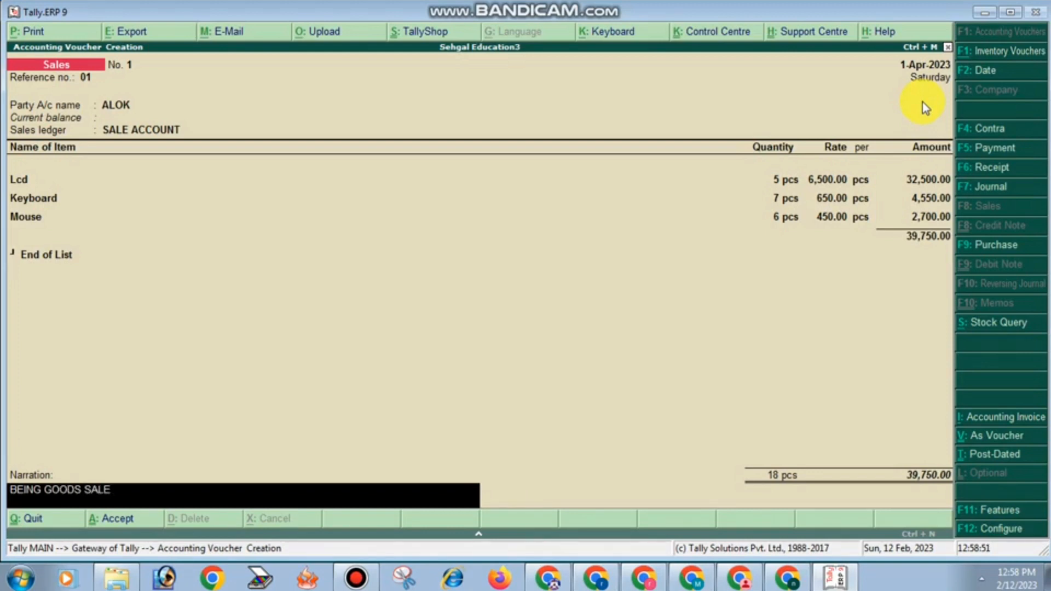
key("Return")
key("y")
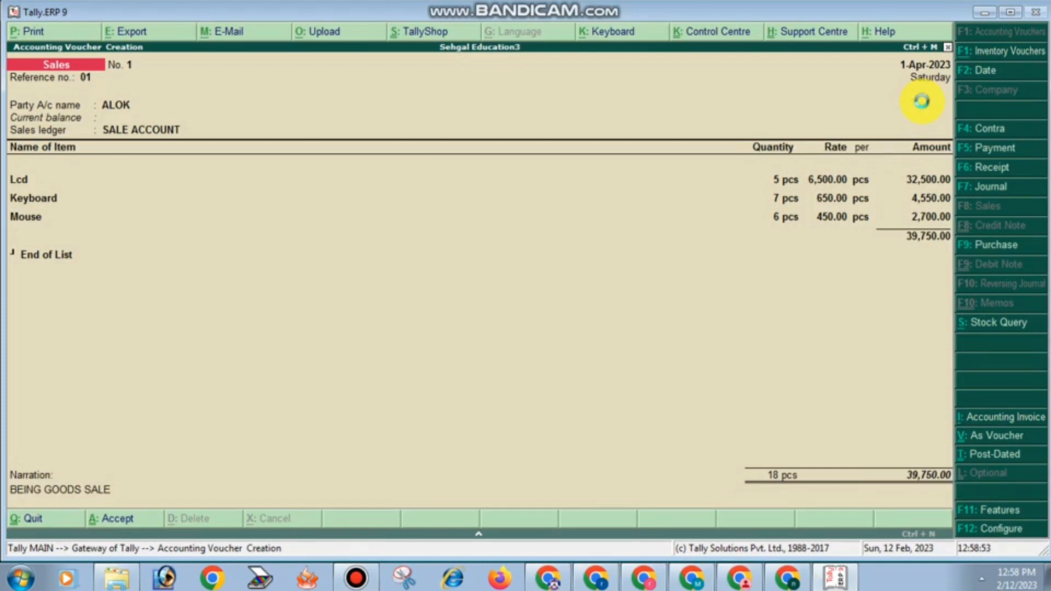
Give the second sales voucher reference number 02 and start a new party ledger in the second customer's name.
type("02")
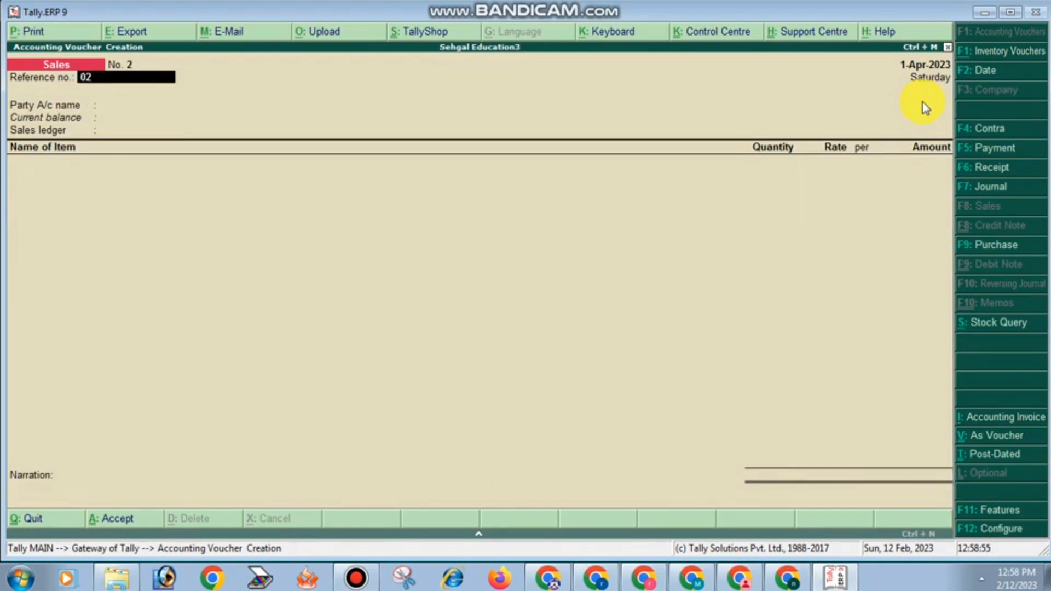
key("Return")
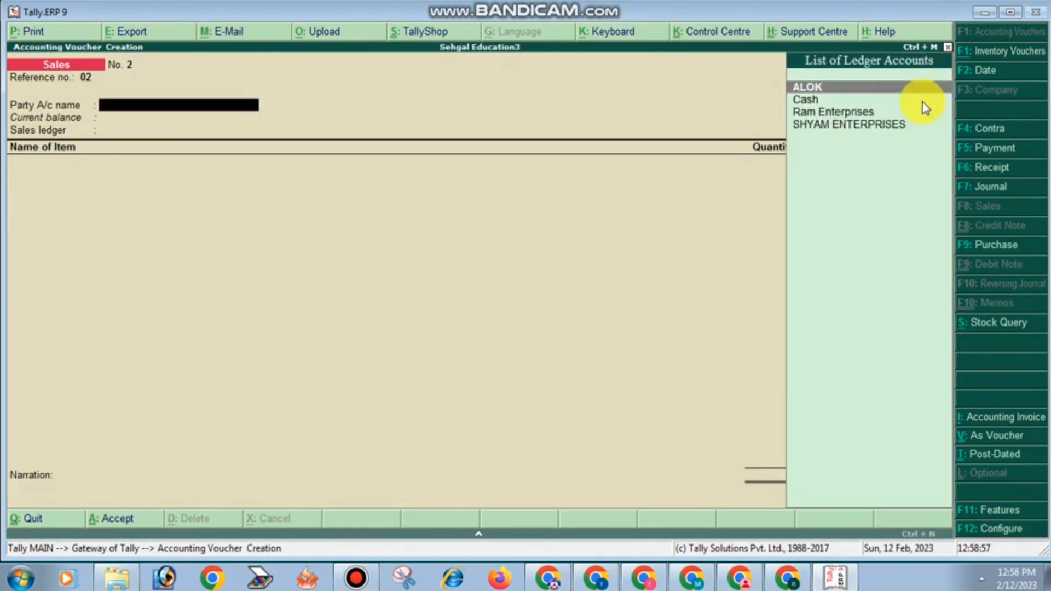
key("alt+c")
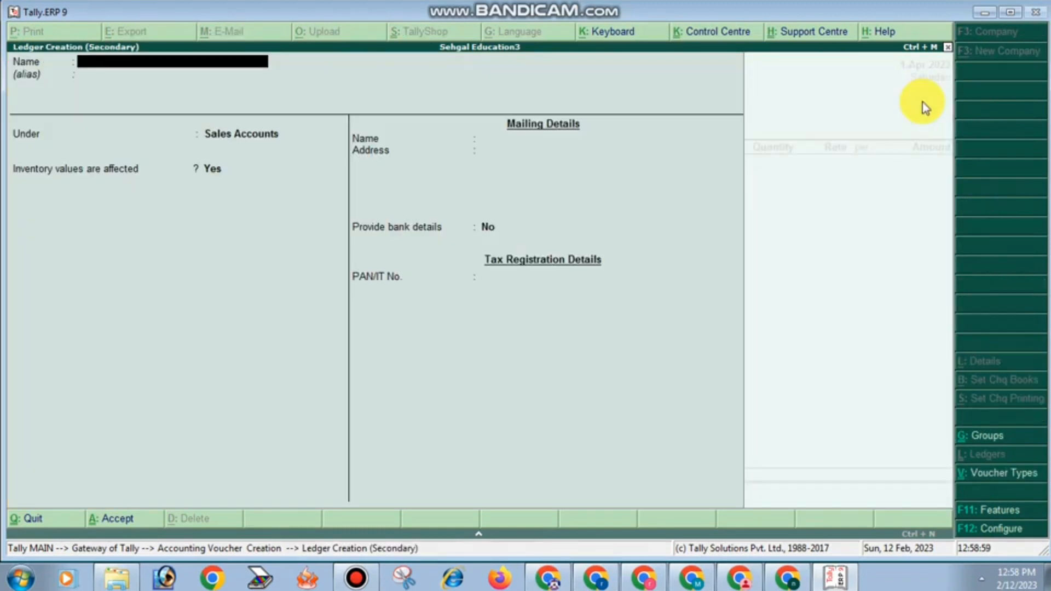
type("MANISH")
key("Return")
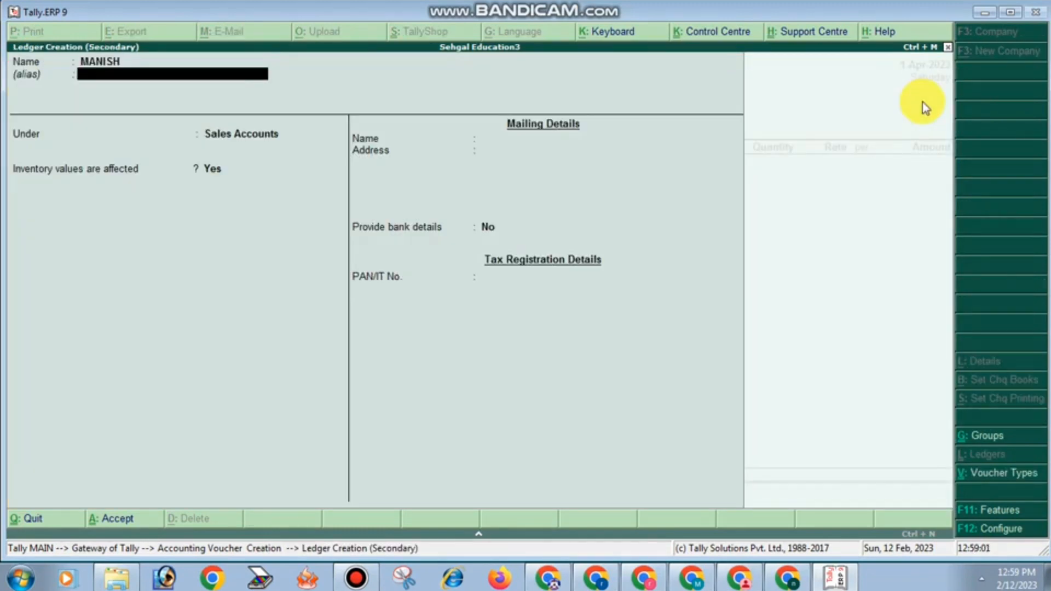
Place the second customer's ledger under Sundry Debtors, keeping inventory values are affected at Yes.
key("Return")
type("S")
key("Down")
key("Down")
key("Down")
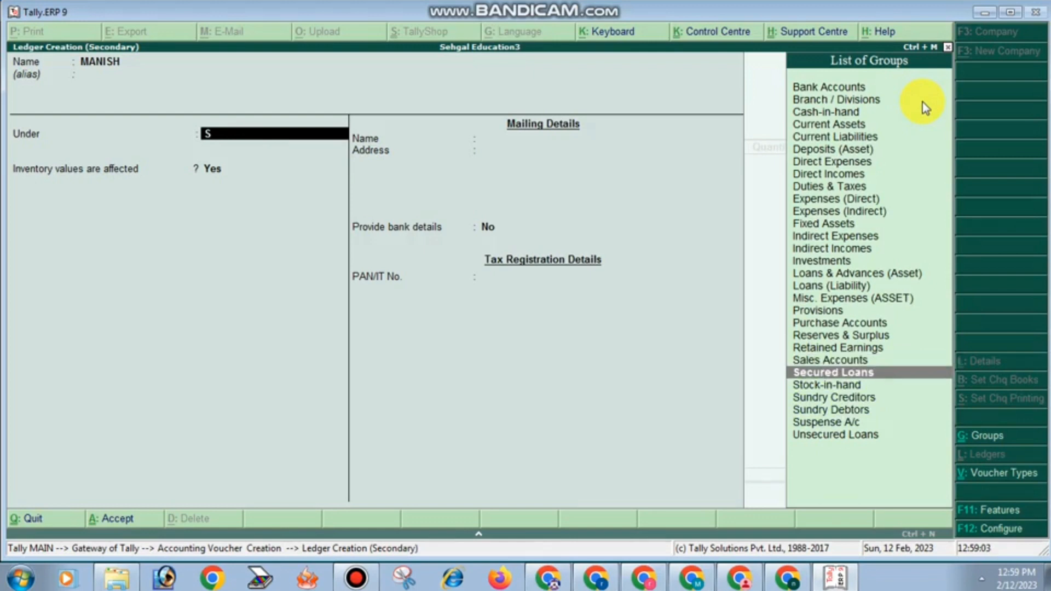
key("Down")
key("Return")
key("Return")
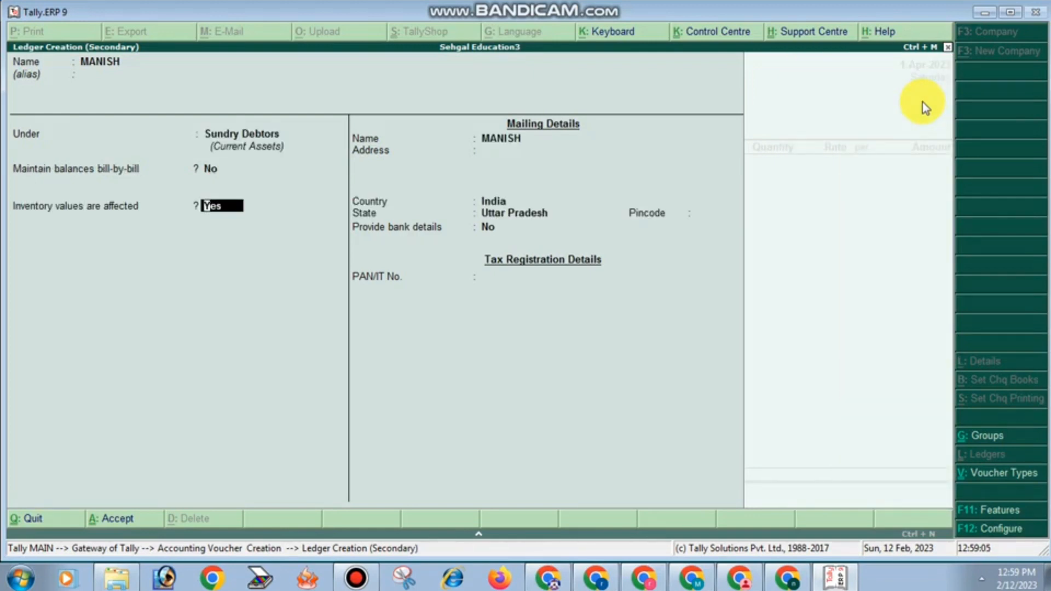
key("Return")
Enter the second customer's mailing address, keep India and Uttar Pradesh without bank details or PAN, and save the ledger.
type("MATHURA")
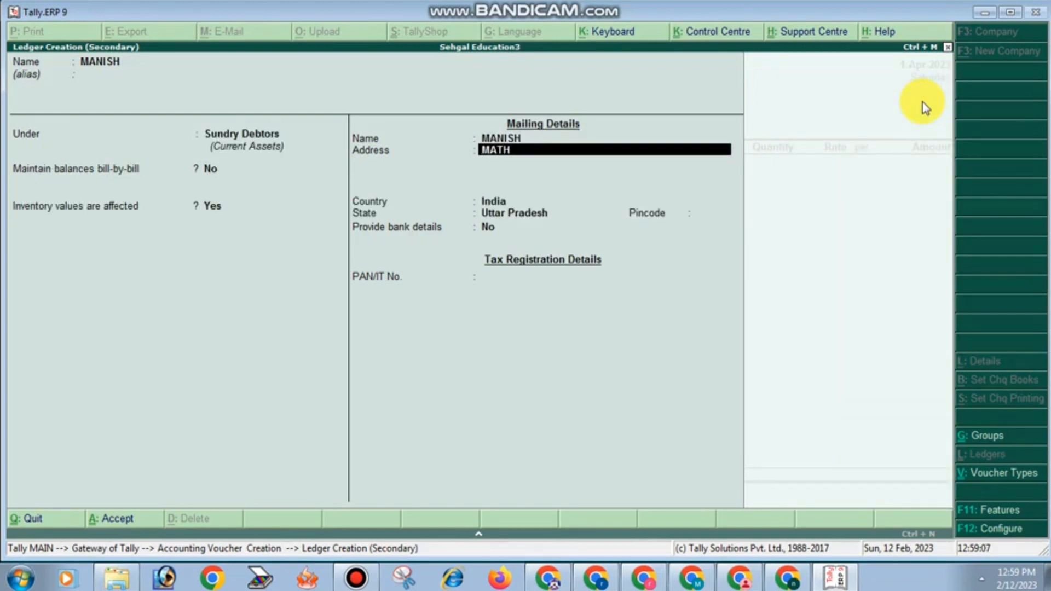
key("Return")
key("Return")
key("Return")
key("Return")
key("Return")
key("Return")
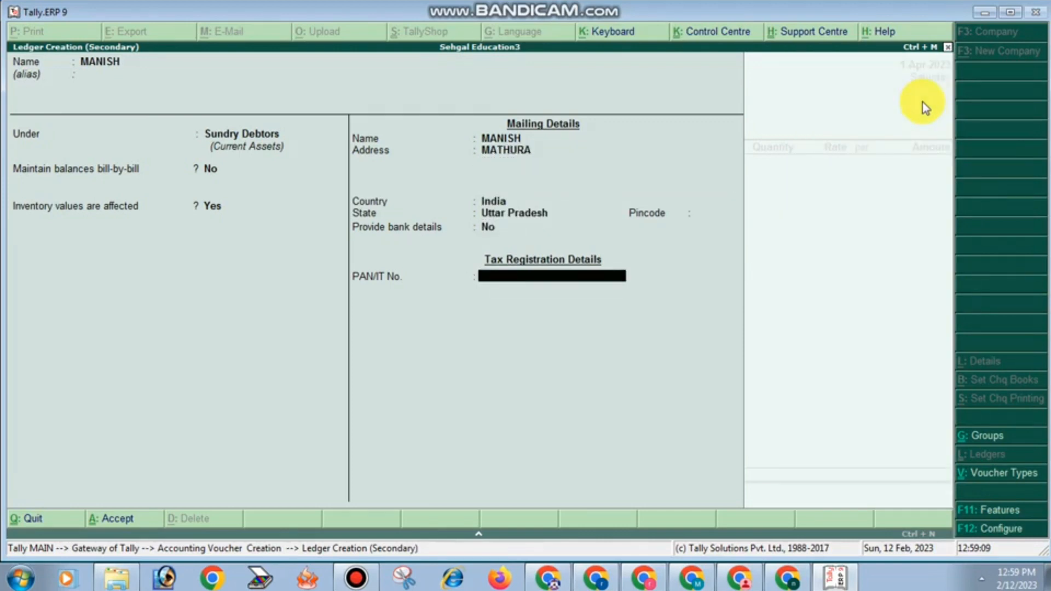
key("Return")
key("Return")
Accept the second customer's party details with despatch and order fields blank, and select SALE ACCOUNT as the sales ledger.
key("Return")
key("Return")
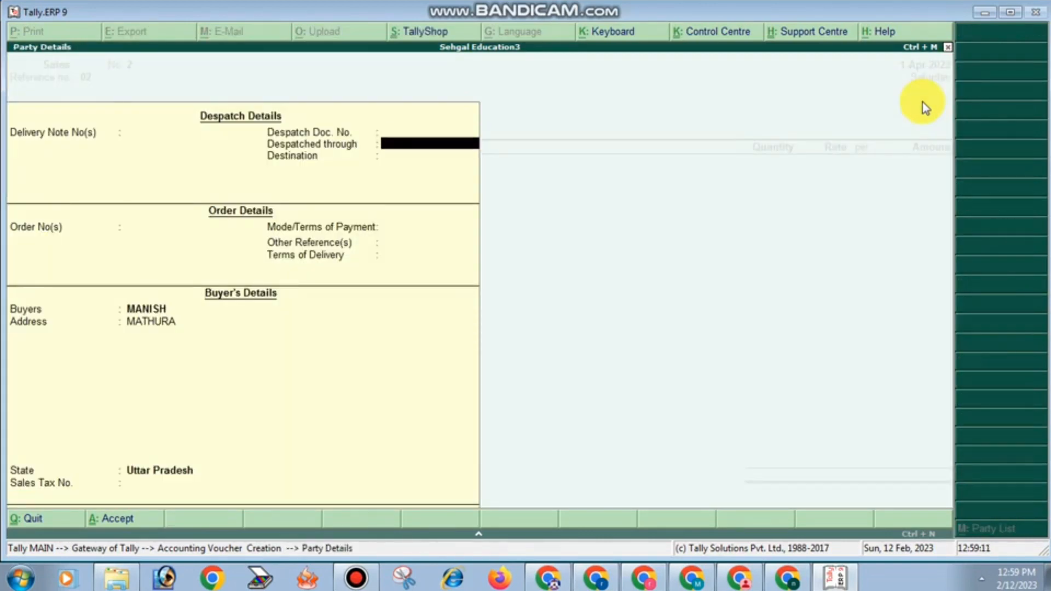
key("ctrl+a")
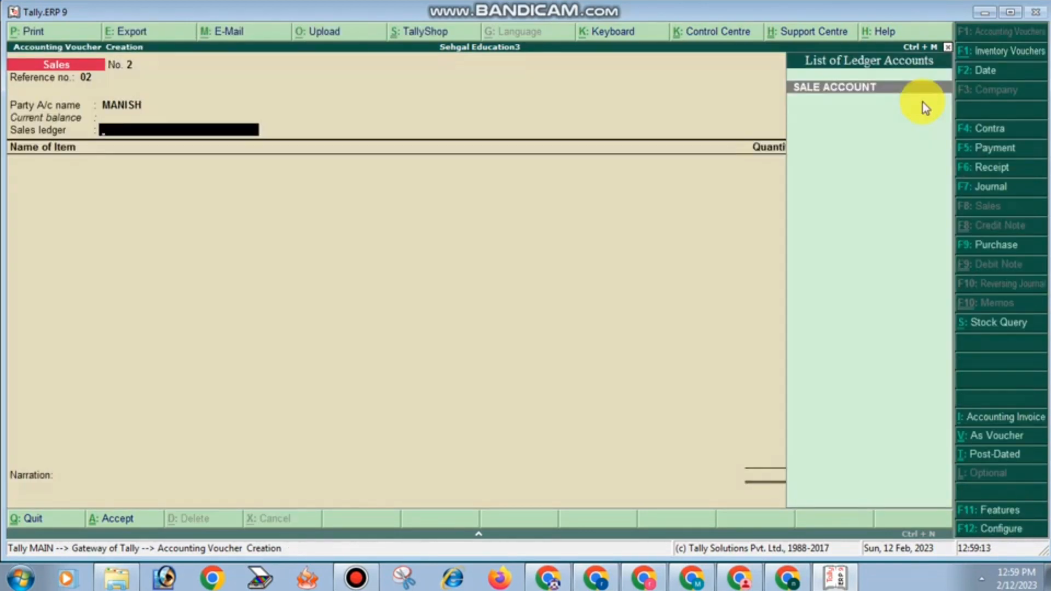
key("Return")
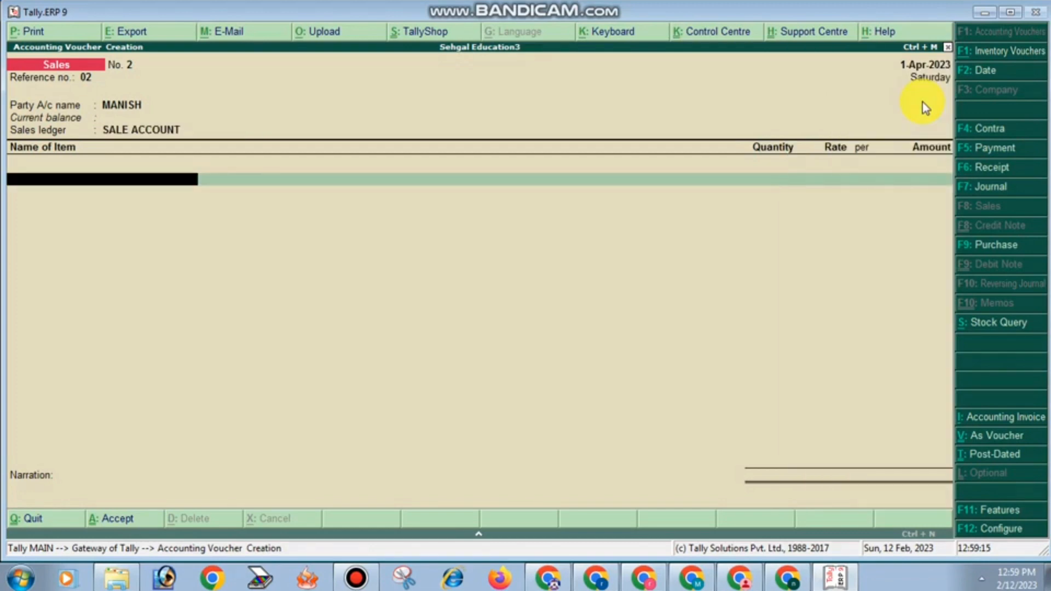
Add the SUGAR item to sales voucher 2 with quantity 5 KG and rate 90 per KG.
type("S")
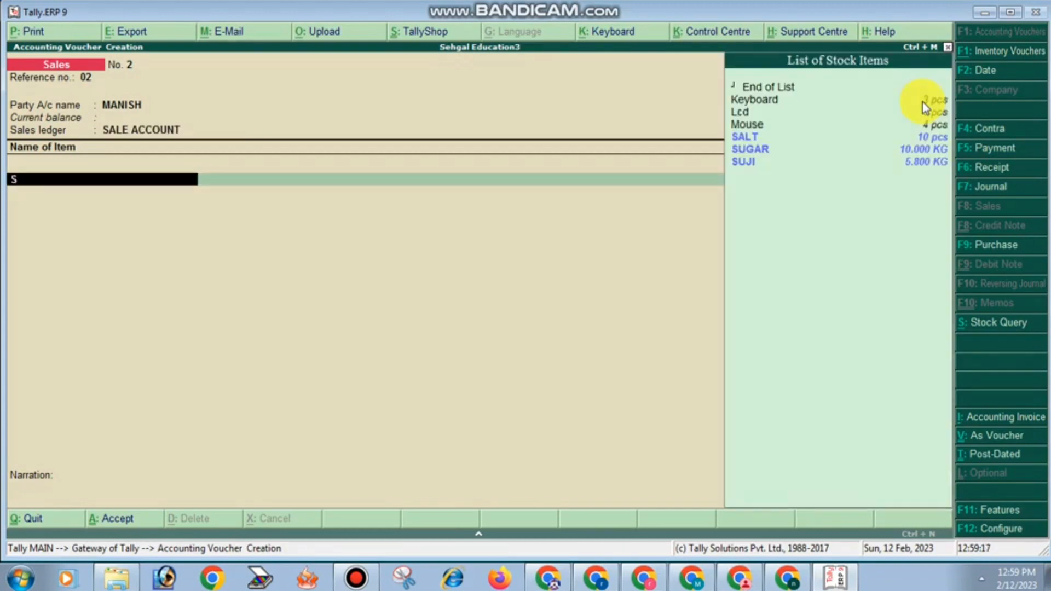
key("Down")
key("Return")
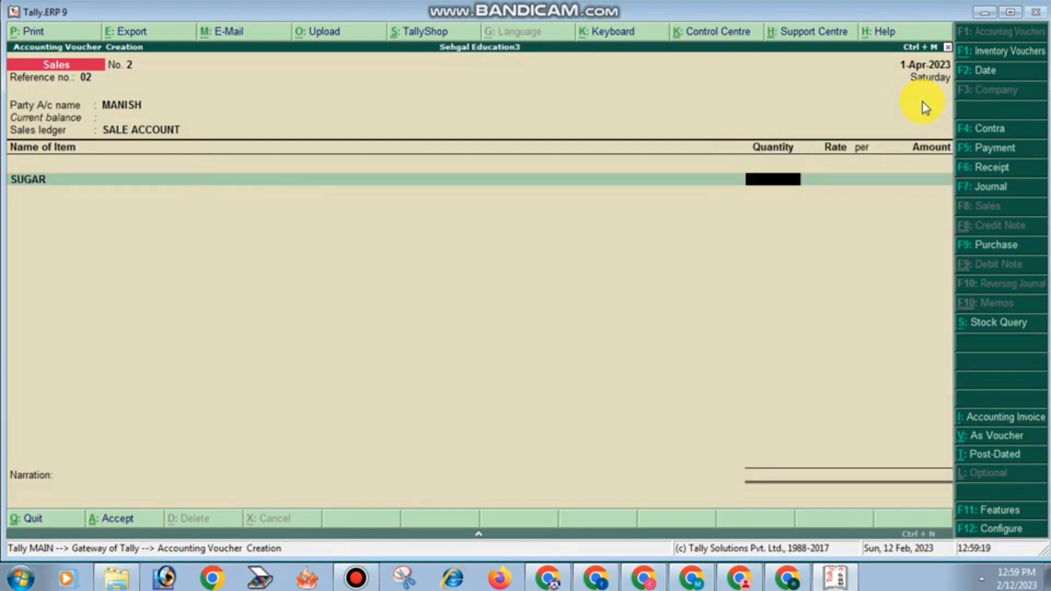
type("5")
key("Return")
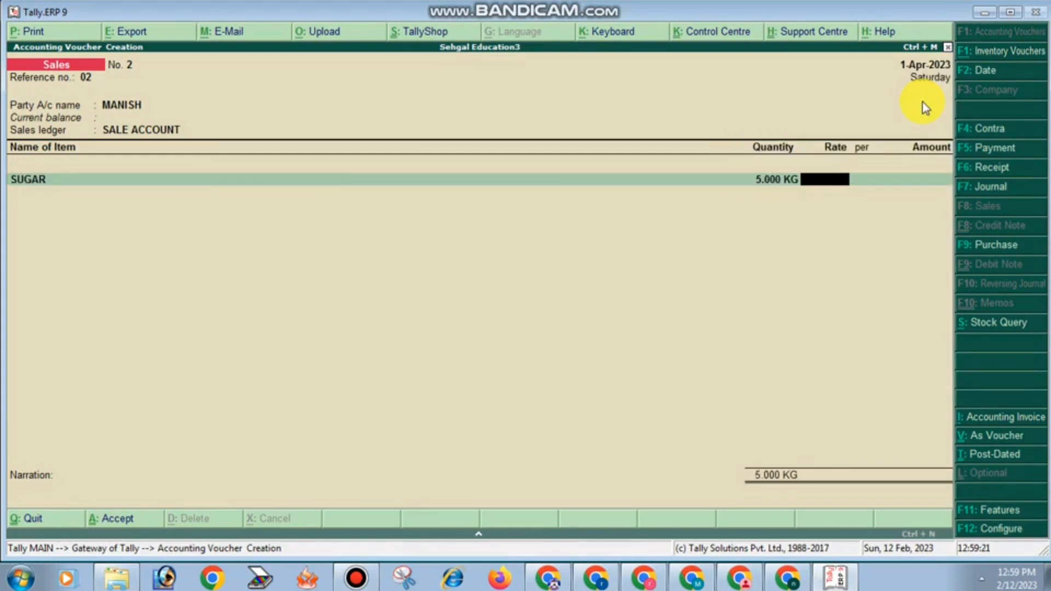
type("90")
key("Return")
key("Return")
key("Return")
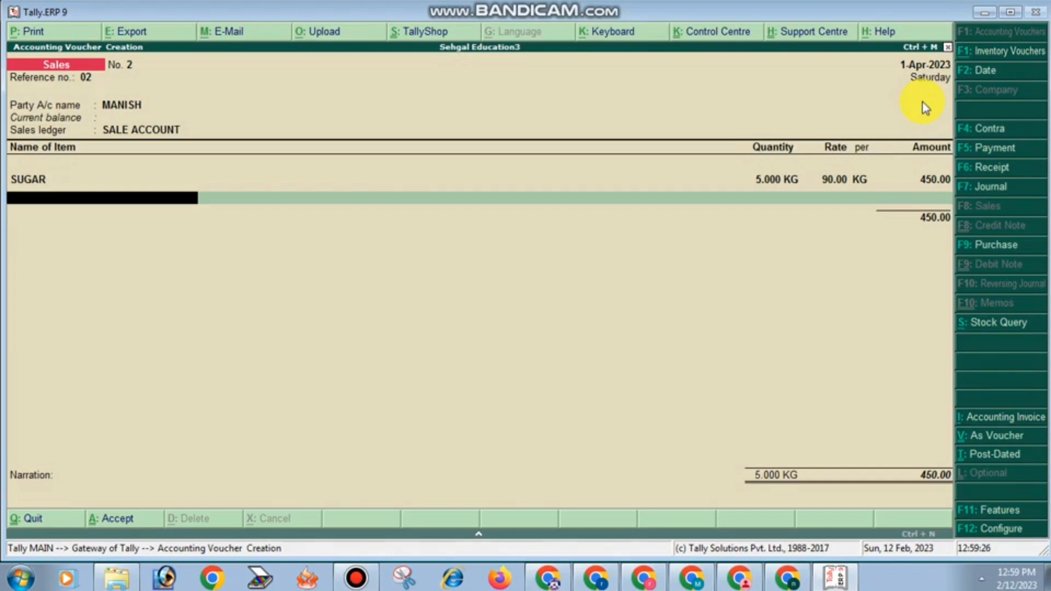
Add the SALT item to sales voucher 2 with quantity 5 pcs and rate 70 per pcs.
type("A")
key("Down")
key("Down")
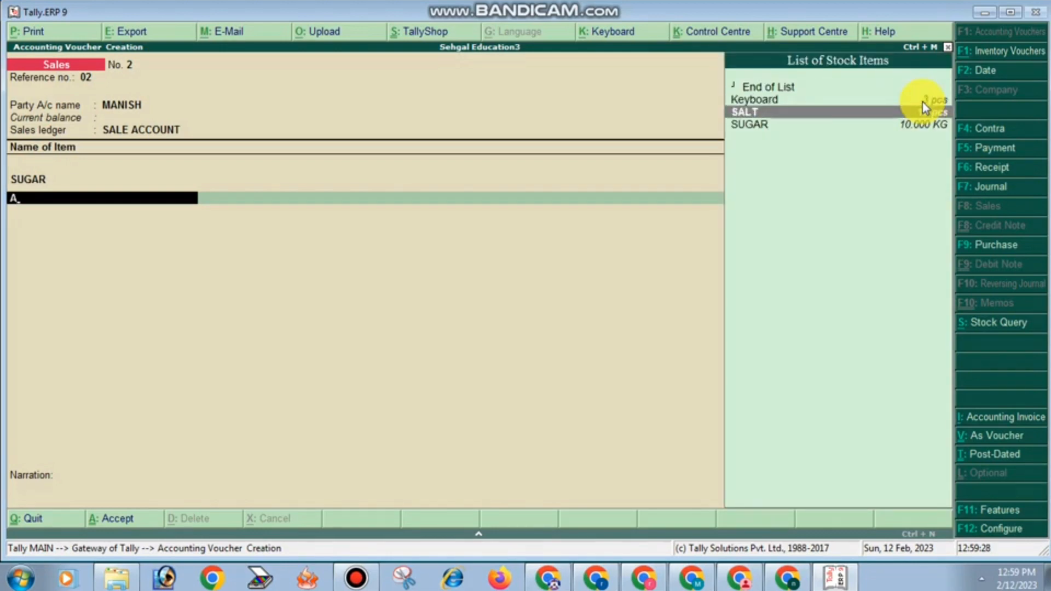
key("Return")
type("5")
key("Return")
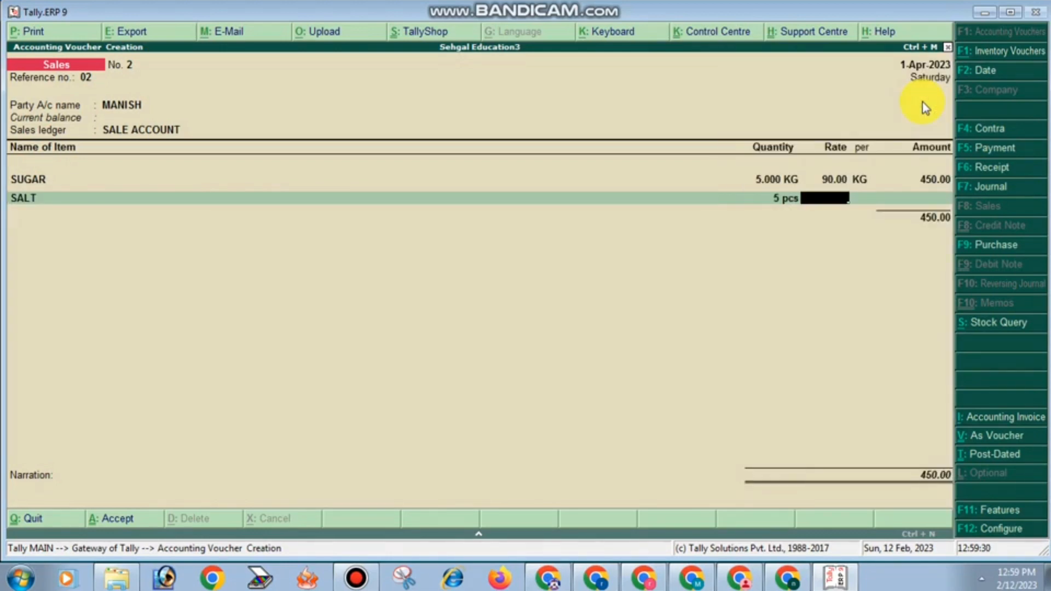
type("70")
key("Return")
key("Return")
key("Return")
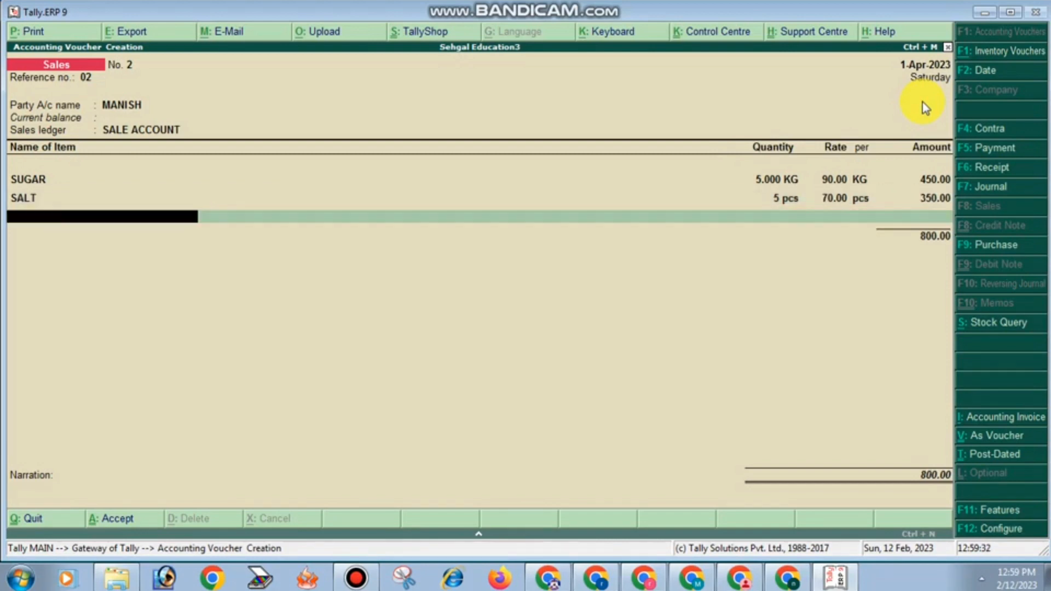
Add the SUJI item to sales voucher 2 with quantity 3.4 KG and rate 90 per KG.
type("S")
key("Down")
key("Down")
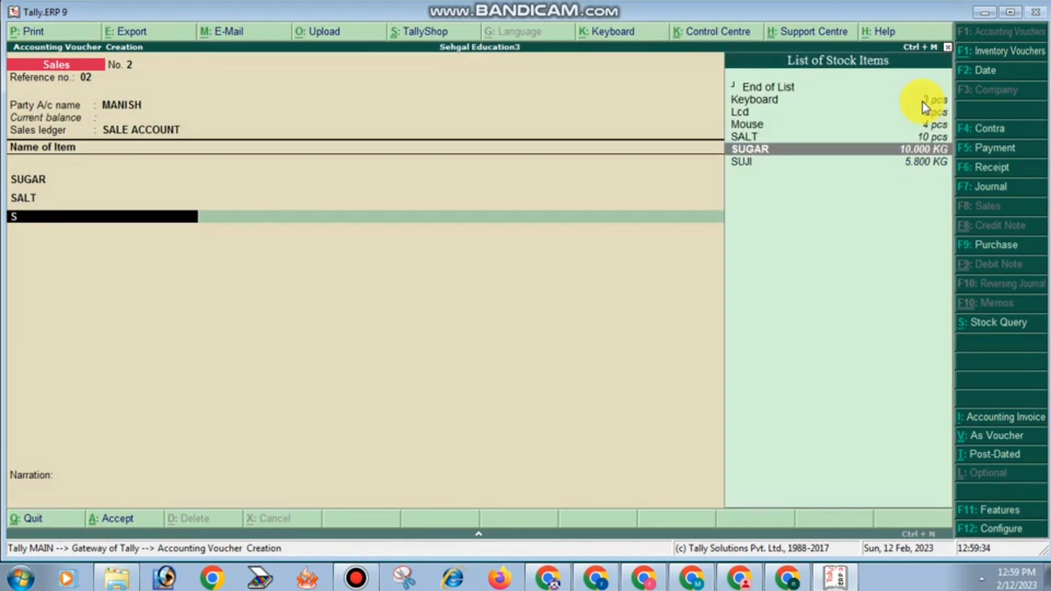
key("Return")
type("3.4")
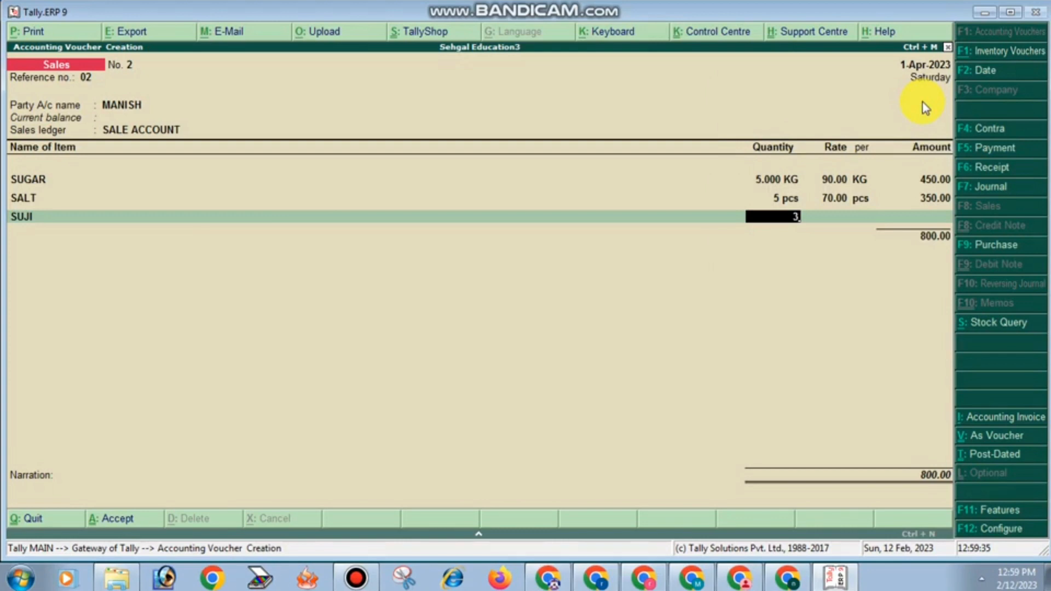
key("Return")
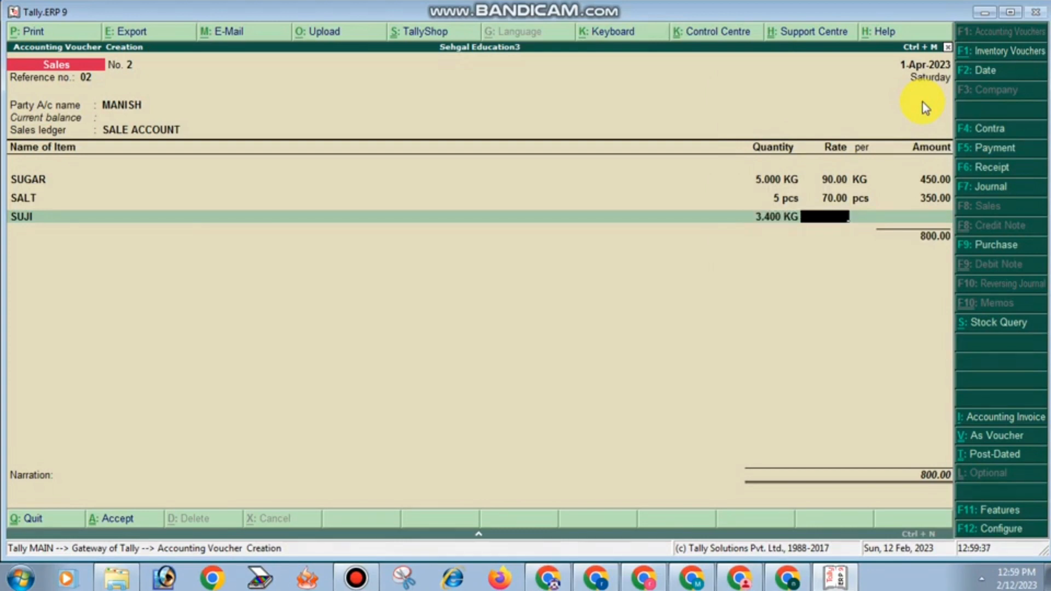
type("90")
key("Return")
key("Return")
key("Return")
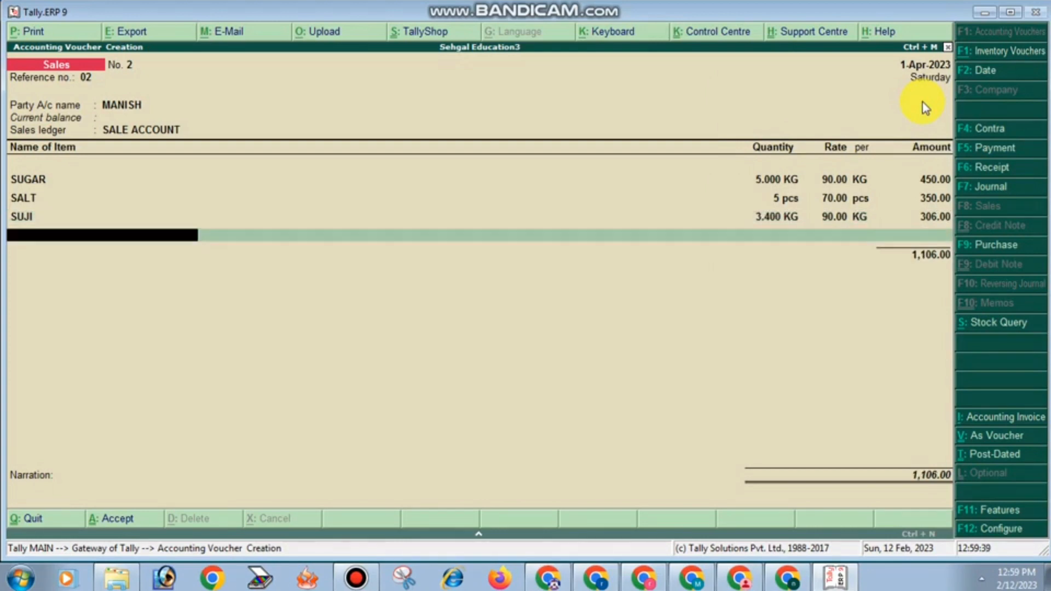
End the item list of sales voucher 2 and enter the narration BEING GOODS SALE.
key("Return")
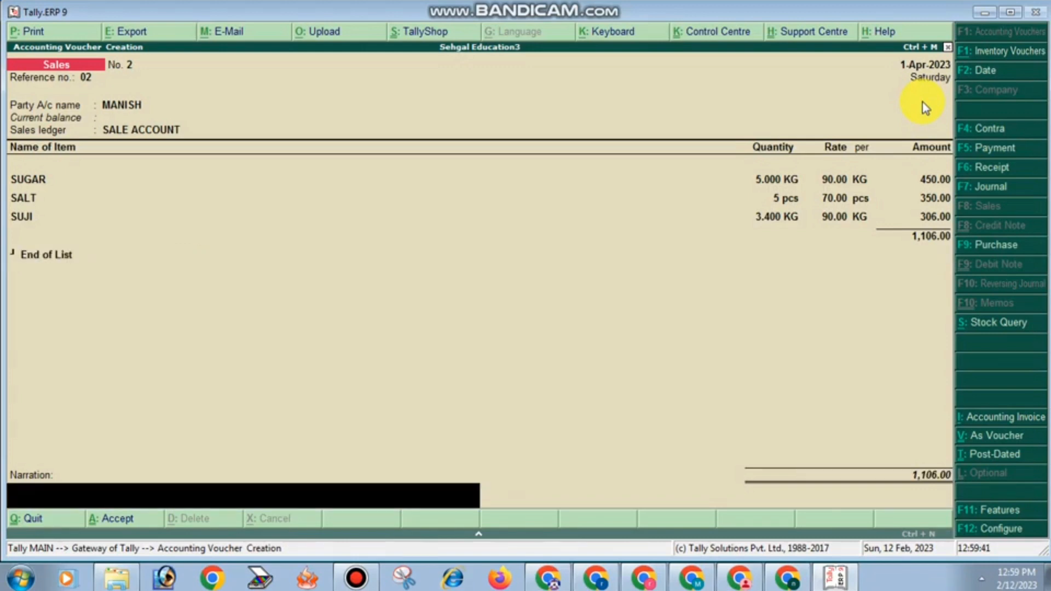
type("BEING GOODS SALE")
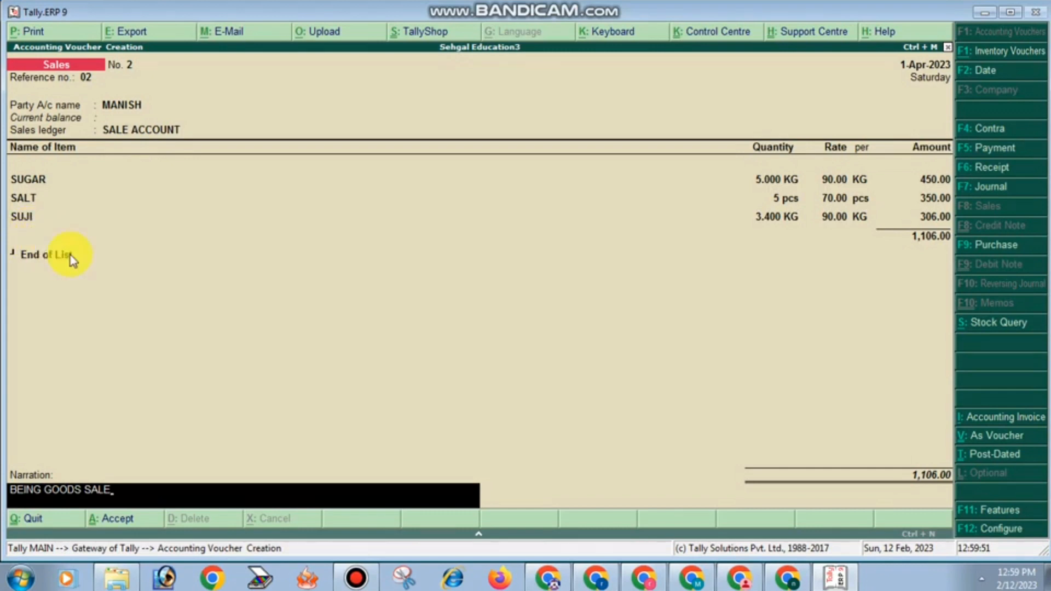
Check the customer's ledger from the party account without altering it, and save sales voucher 2, leaving voucher entry.
left_click(136, 111)
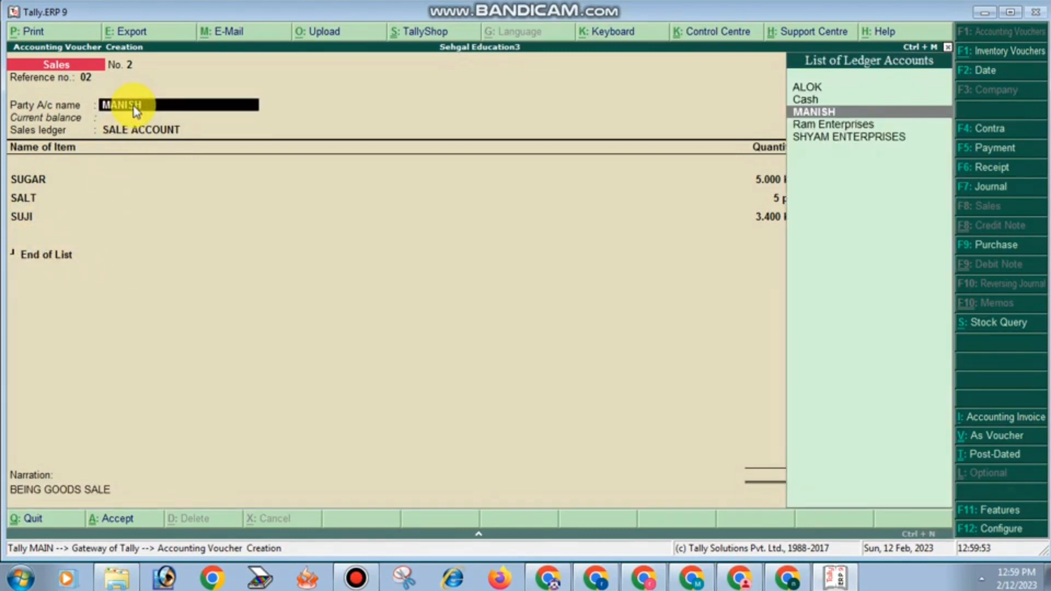
key("ctrl+Return")
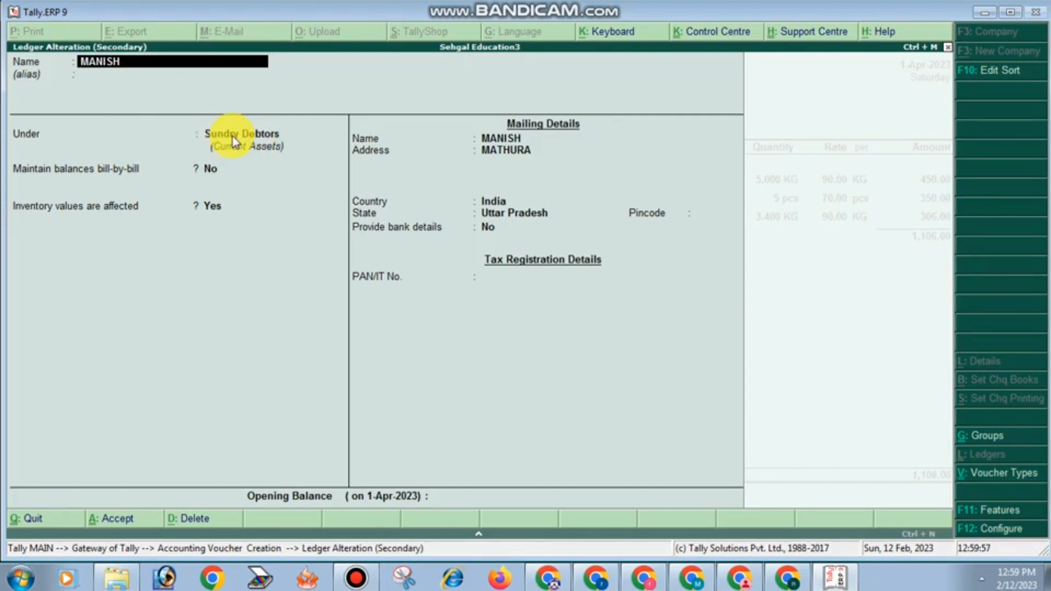
key("Escape")
key("Return")
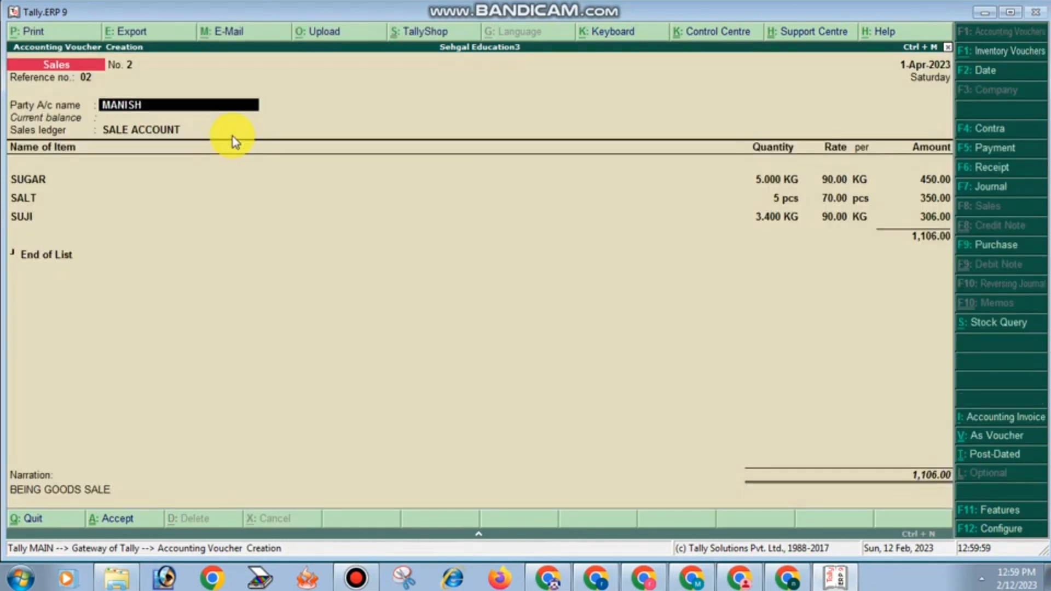
key("ctrl+a")
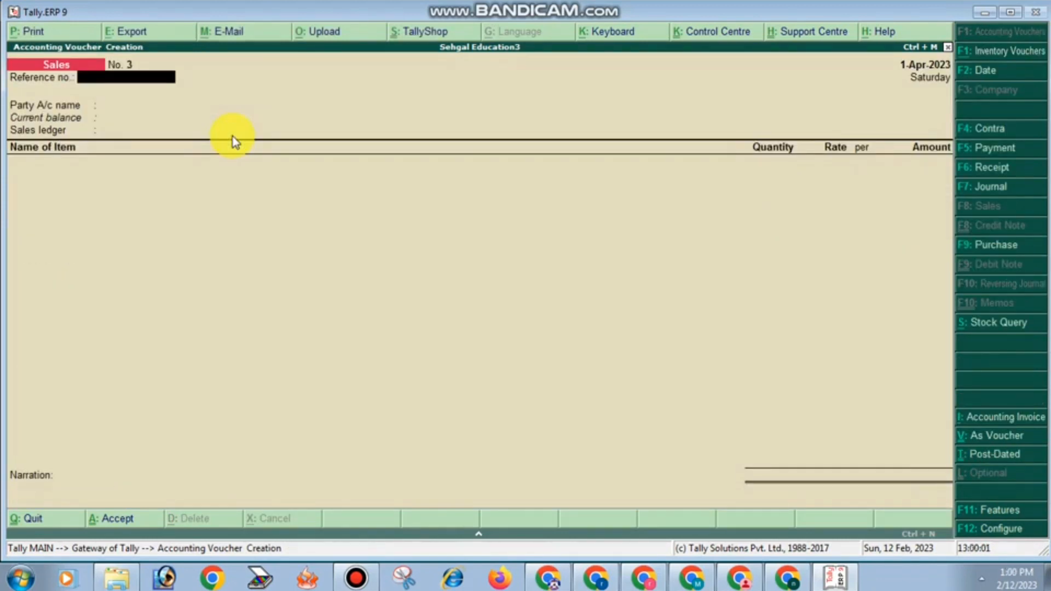
key("Escape")
key("Return")
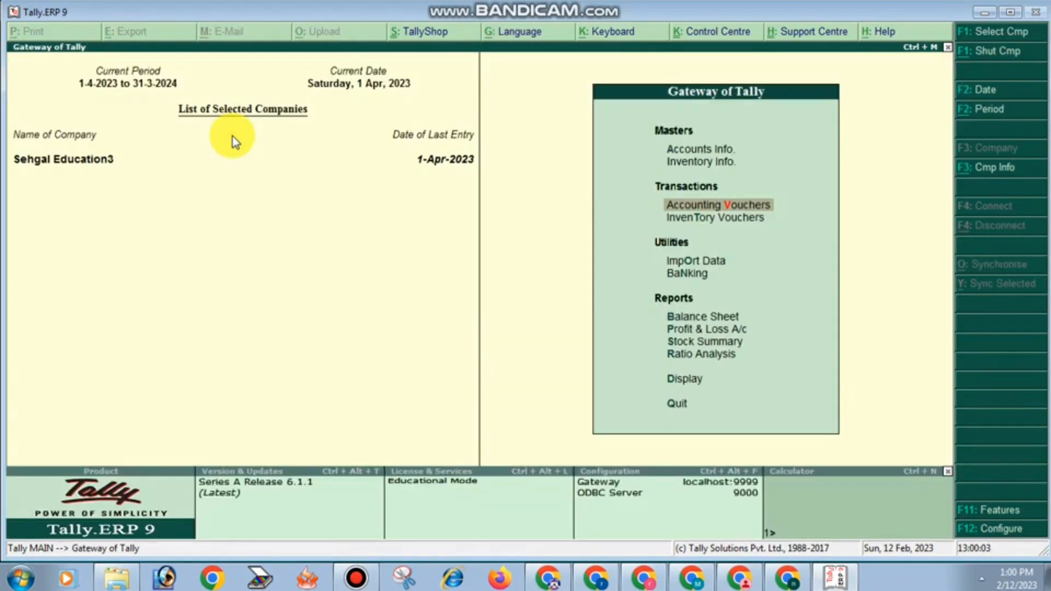
Examine the closing quantities, rates and values of the items in the Stock Summary, and return to the Gateway of Tally.
key("Down")
key("Down")
key("Down")
key("Down")
key("Down")
key("Down")
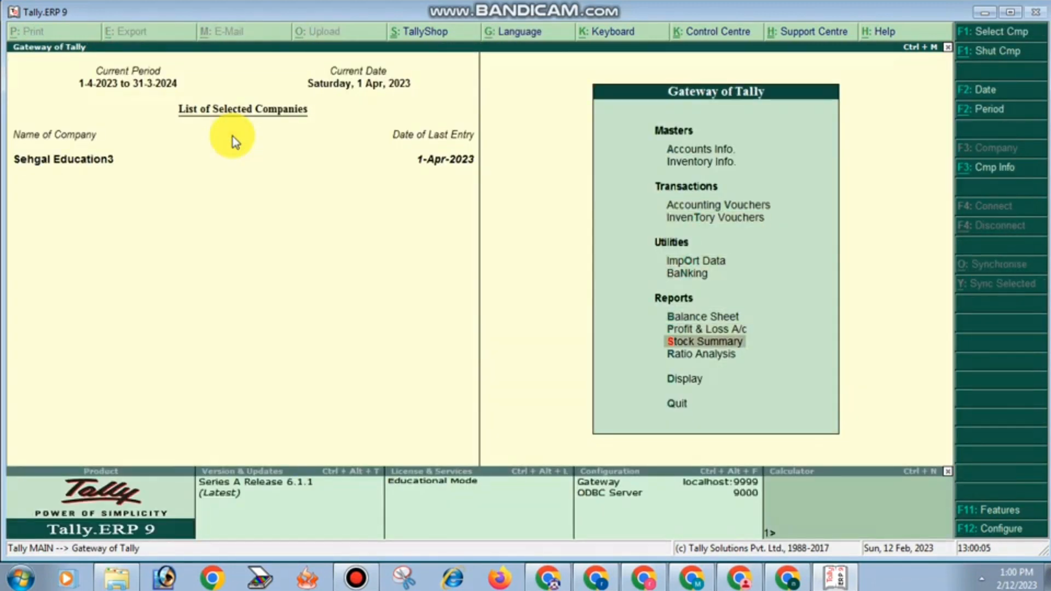
key("Return")
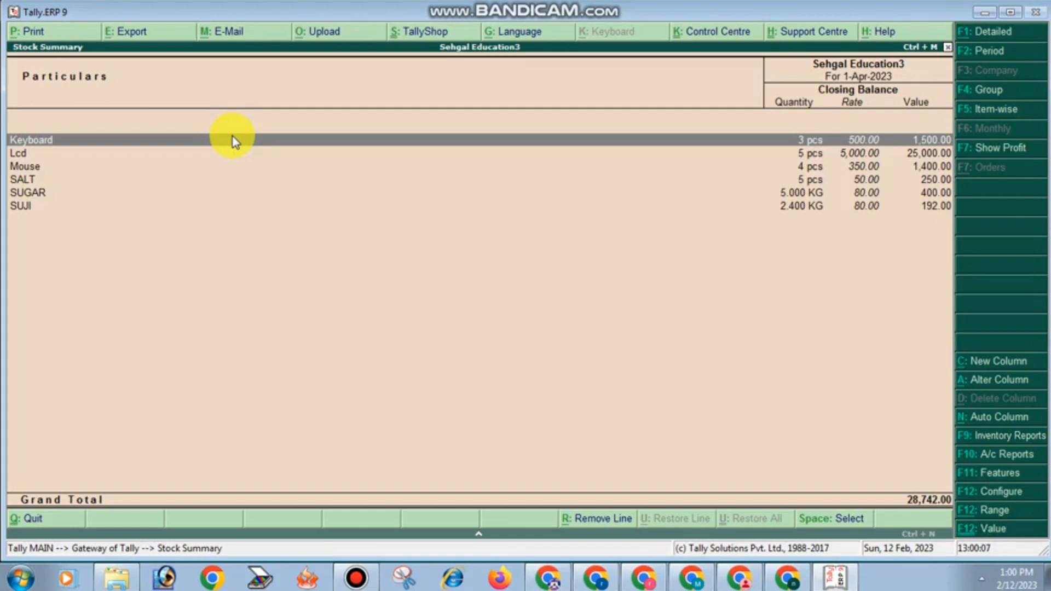
key("Down")
key("Down")
key("Down")
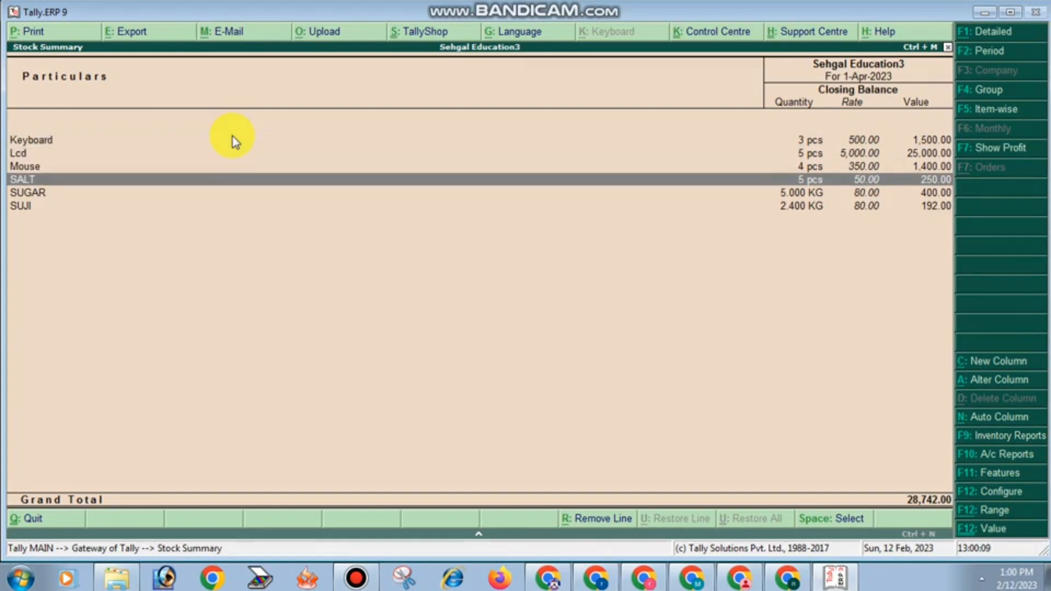
key("Down")
key("Down")
key("Escape")
key("Escape")
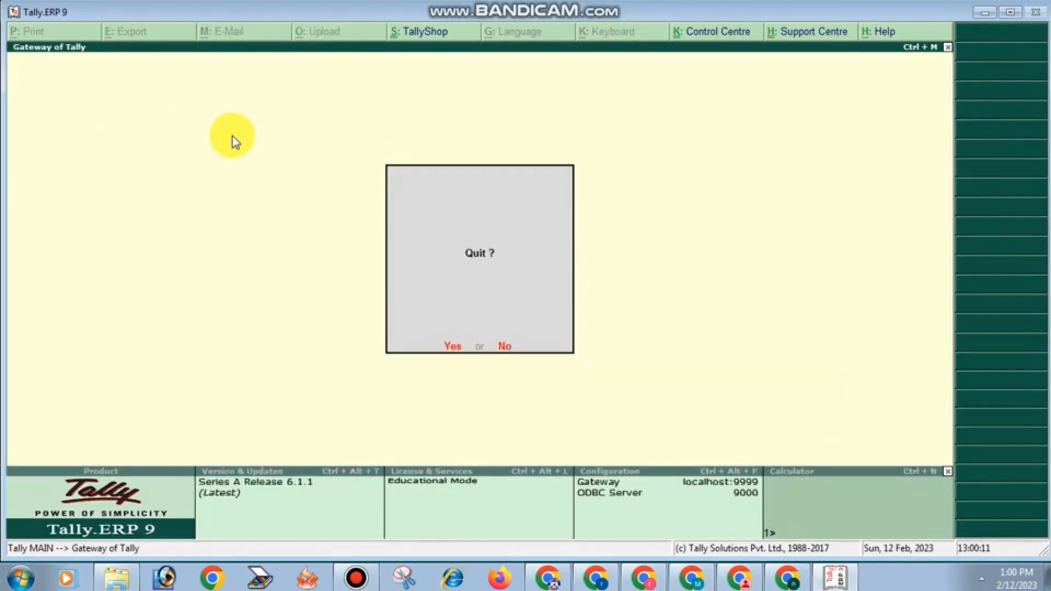
key("Escape")
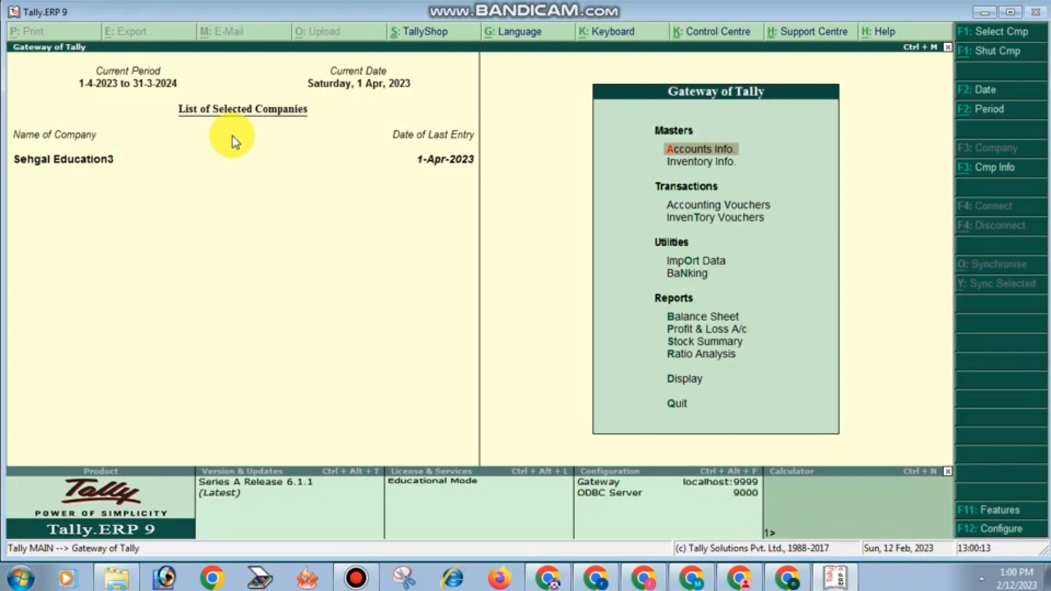
left_click(354, 579)
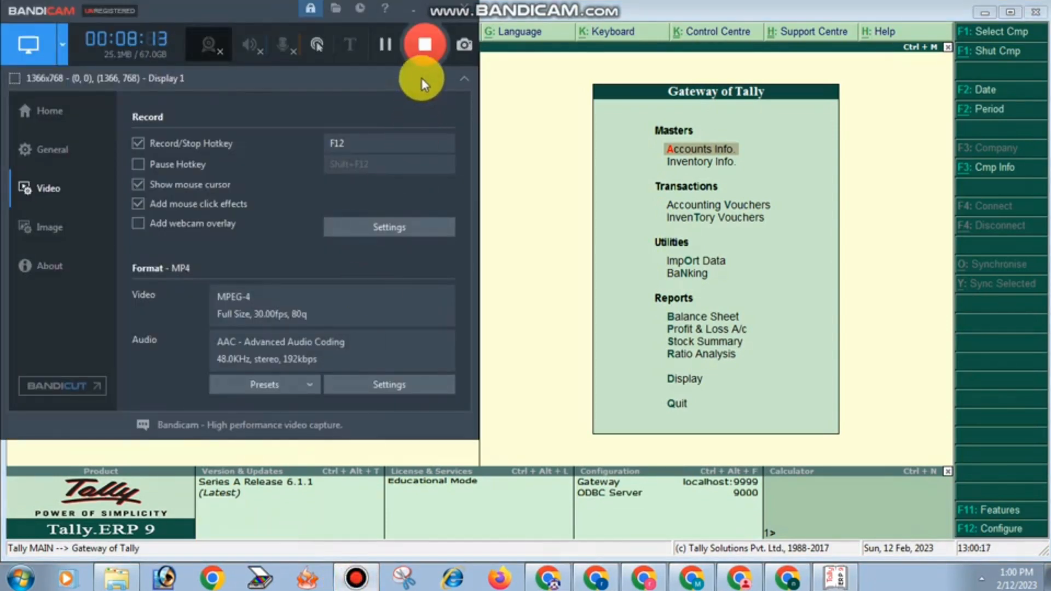
left_click(439, 18)
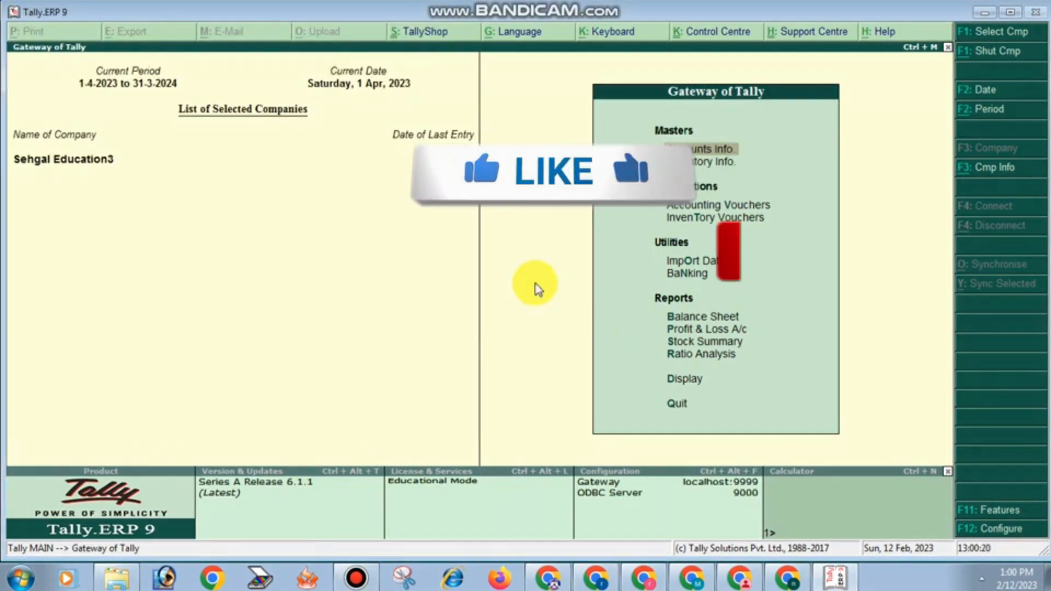